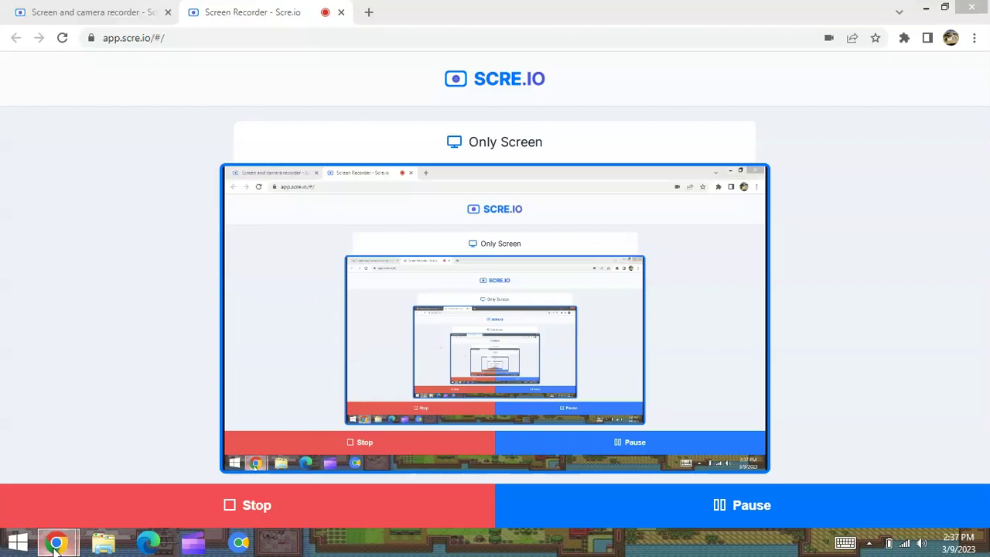
# - Search 'sys' from the Start screen and open System, showing a 32-bit OS on an x64 processor
pyautogui.click(17, 541)
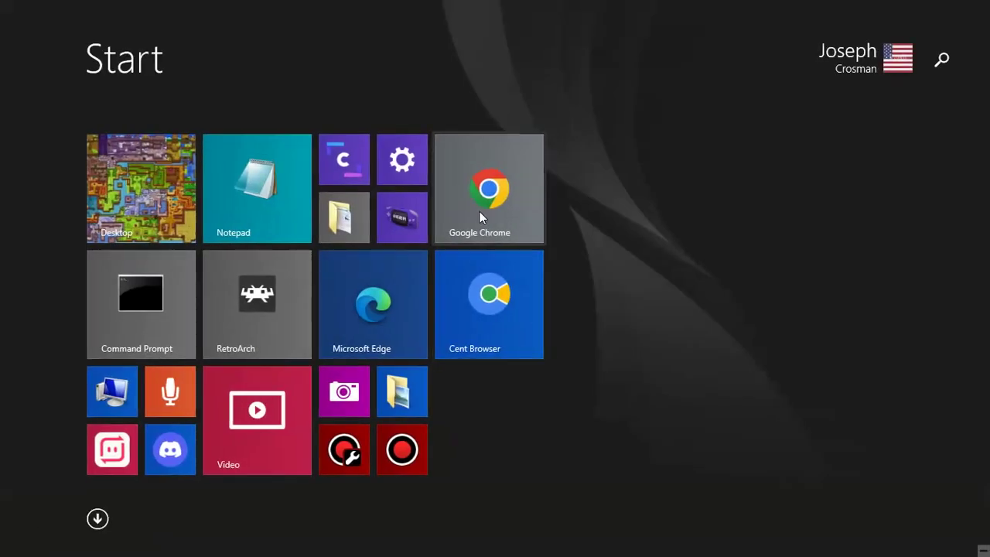
pyautogui.write('s')
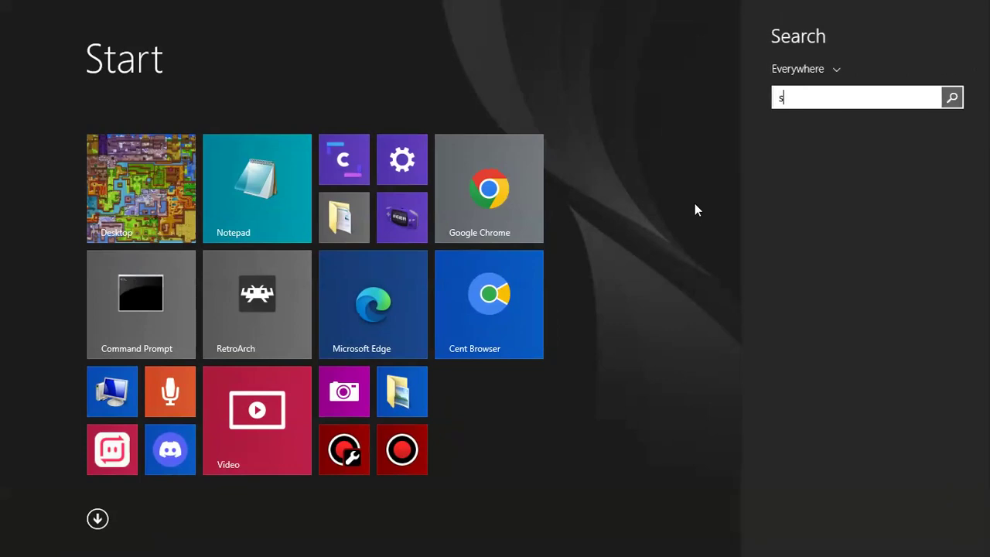
pyautogui.write('y')
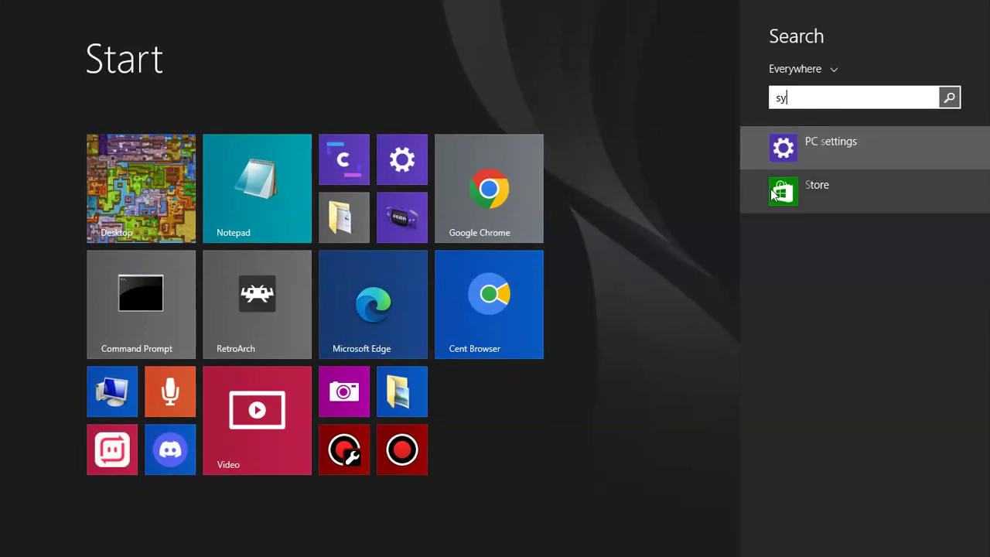
pyautogui.write('s')
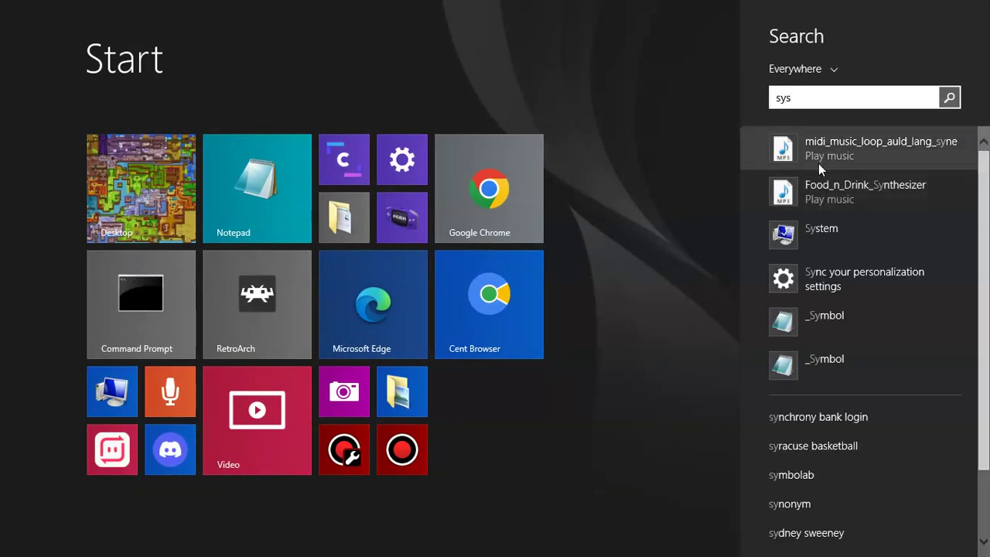
pyautogui.click(792, 154)
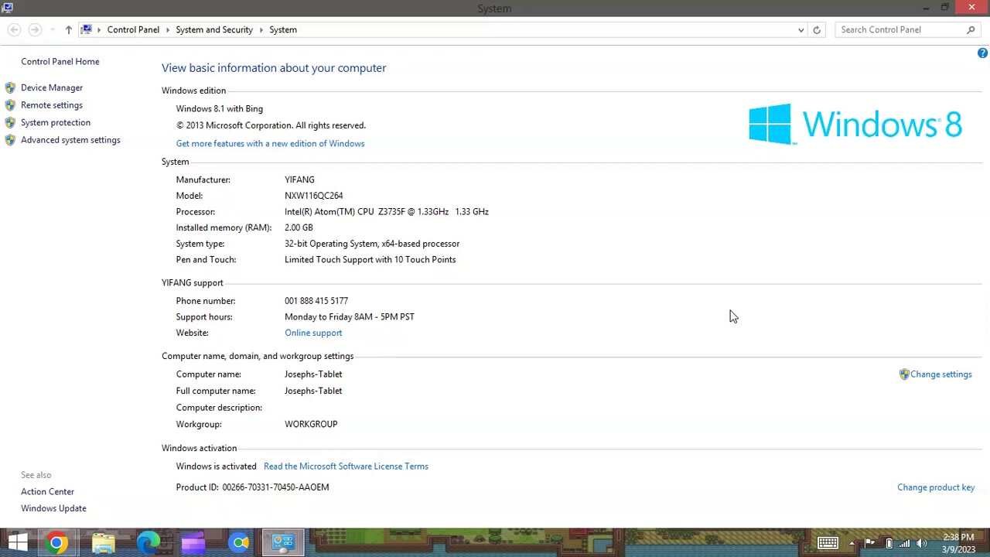
# - Minimize the System window and load github.com in a new Chrome tab
pyautogui.click(926, 7)
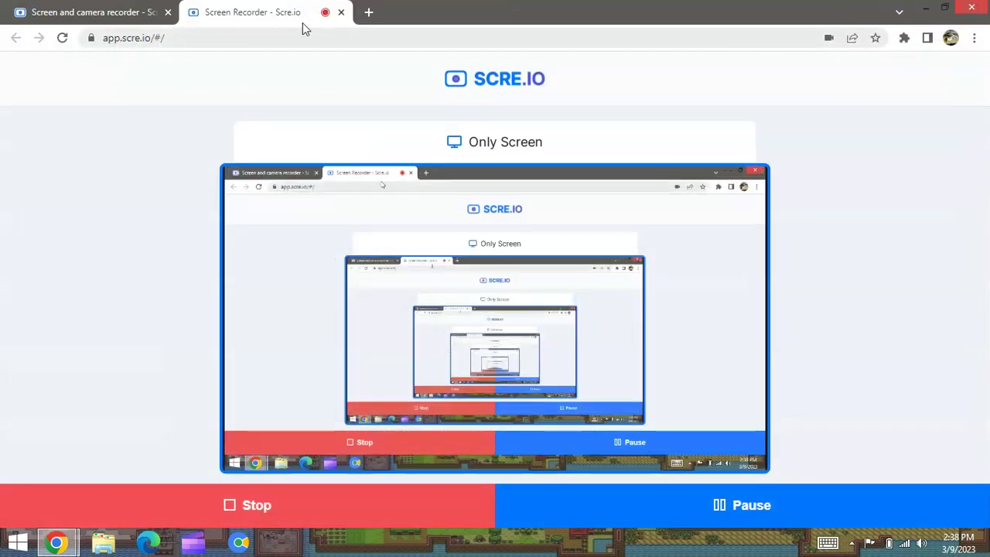
pyautogui.click(368, 12)
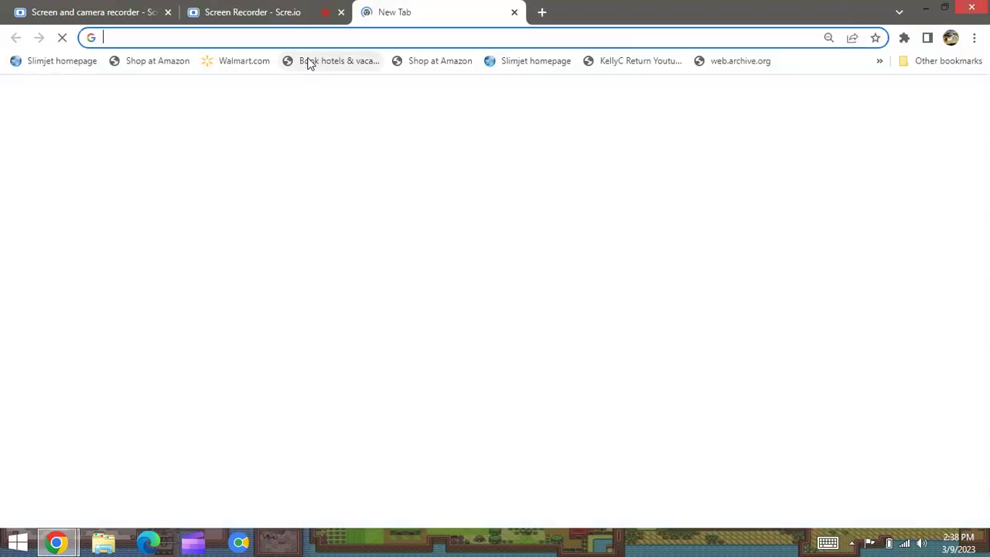
pyautogui.write('g')
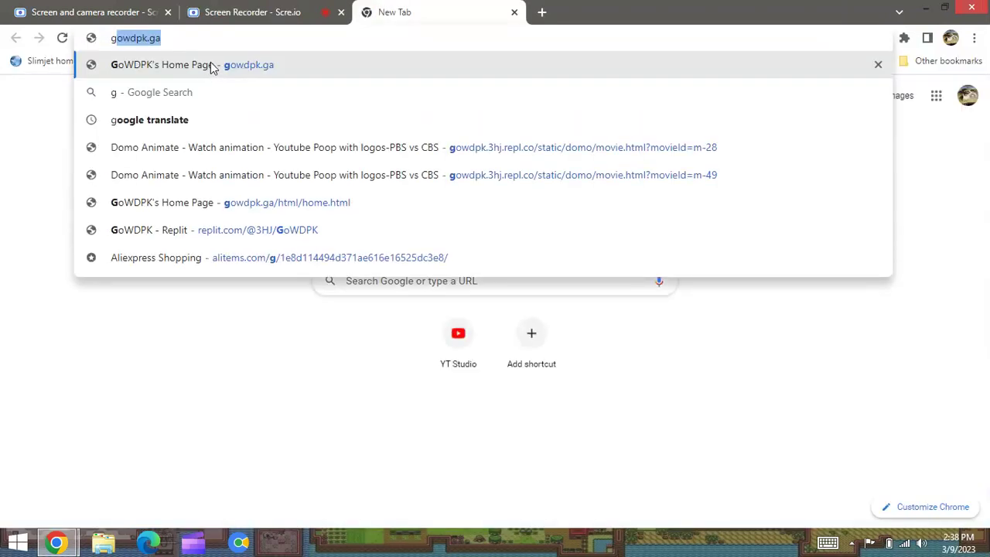
pyautogui.write('ithub')
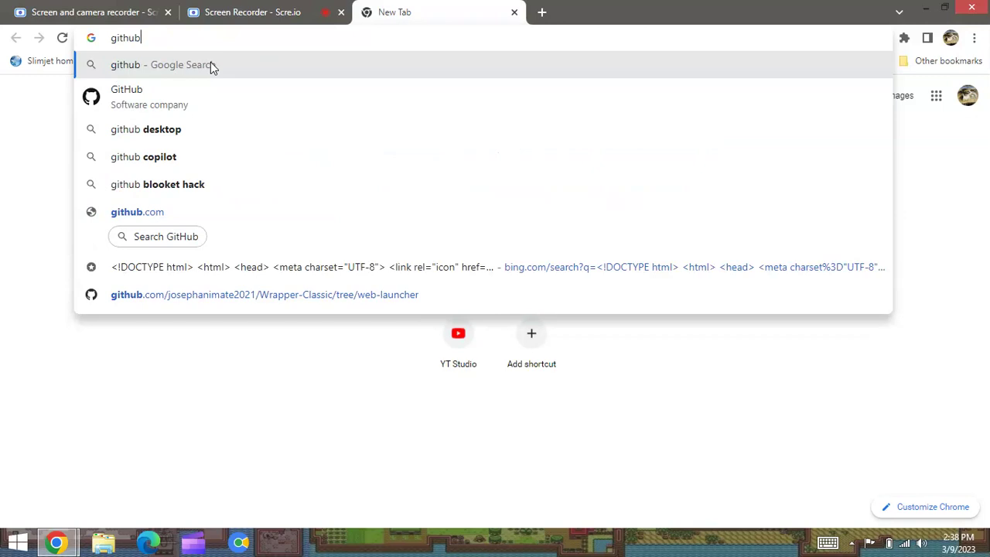
pyautogui.write('.com')
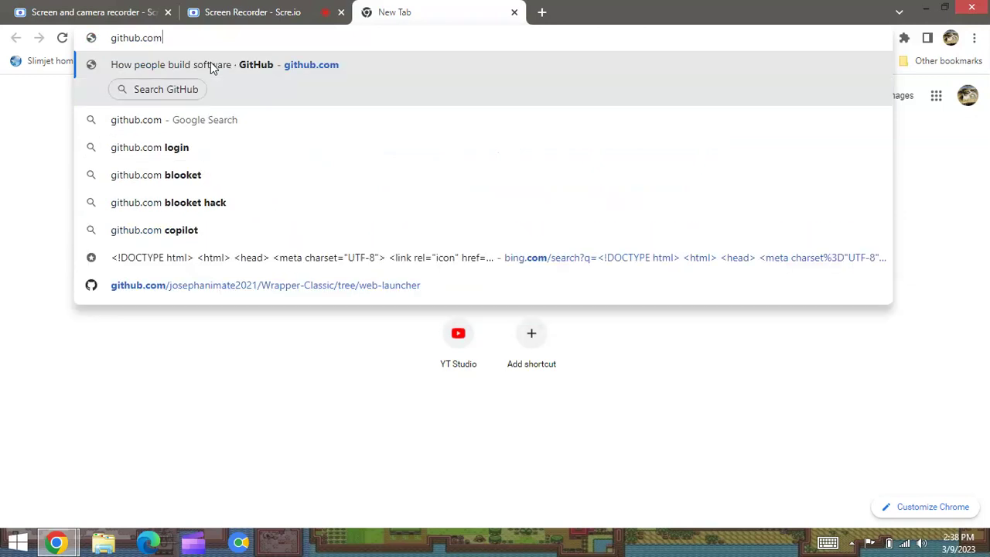
pyautogui.press('Return')
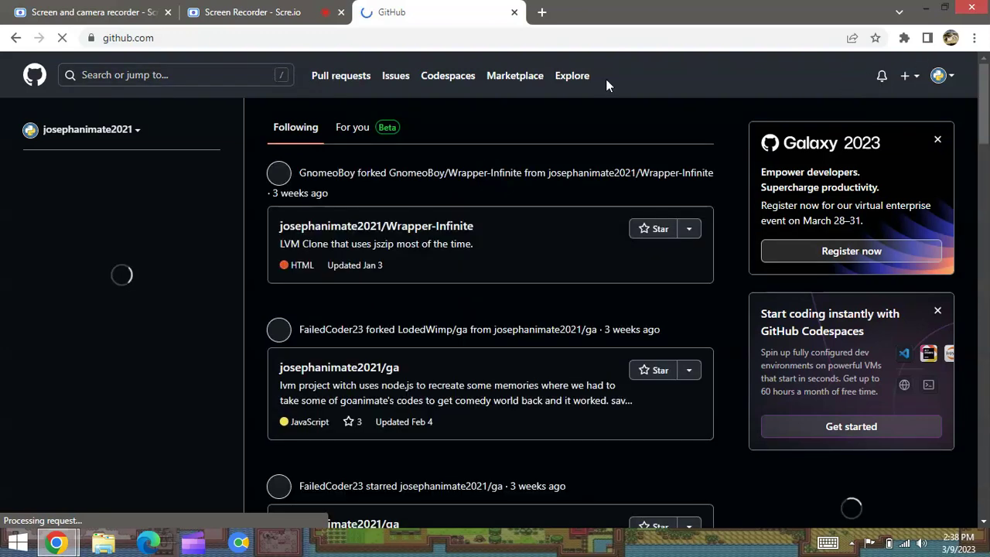
# - Search GitHub for 'Wrapper Offline' and open the Wrapper-Offline/Wrapper-Offline repository
pyautogui.click(145, 77)
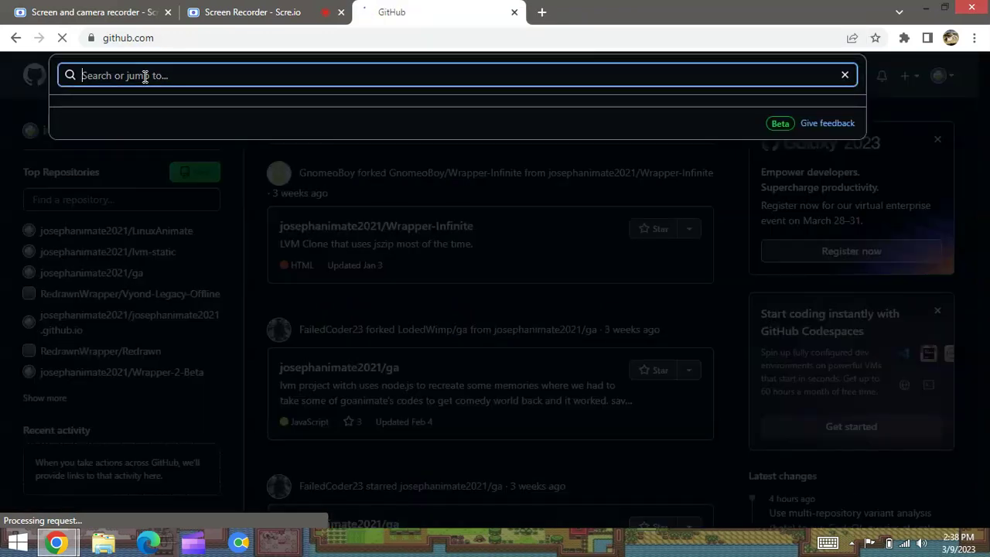
pyautogui.write('W')
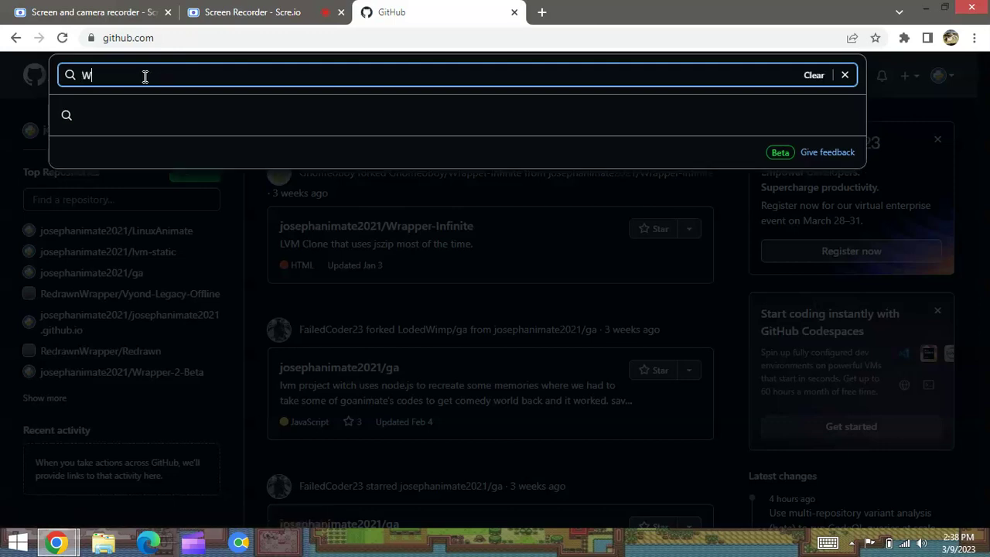
pyautogui.write('rapper')
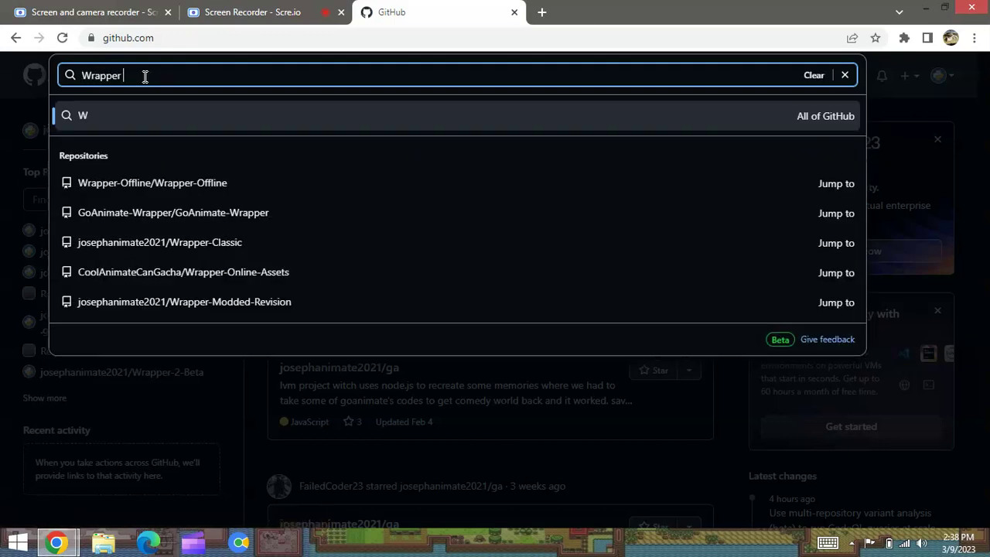
pyautogui.write(' Off')
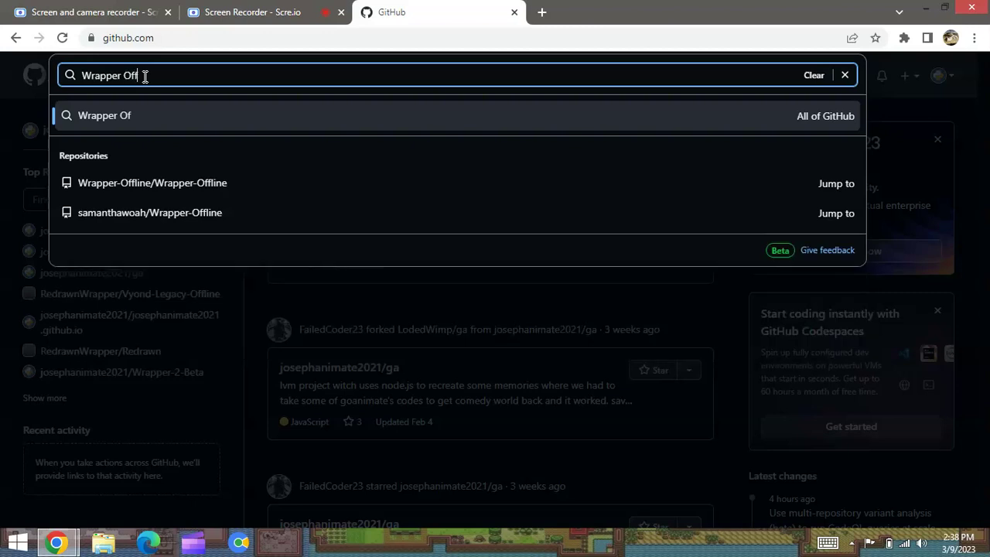
pyautogui.write('line')
pyautogui.press('Return')
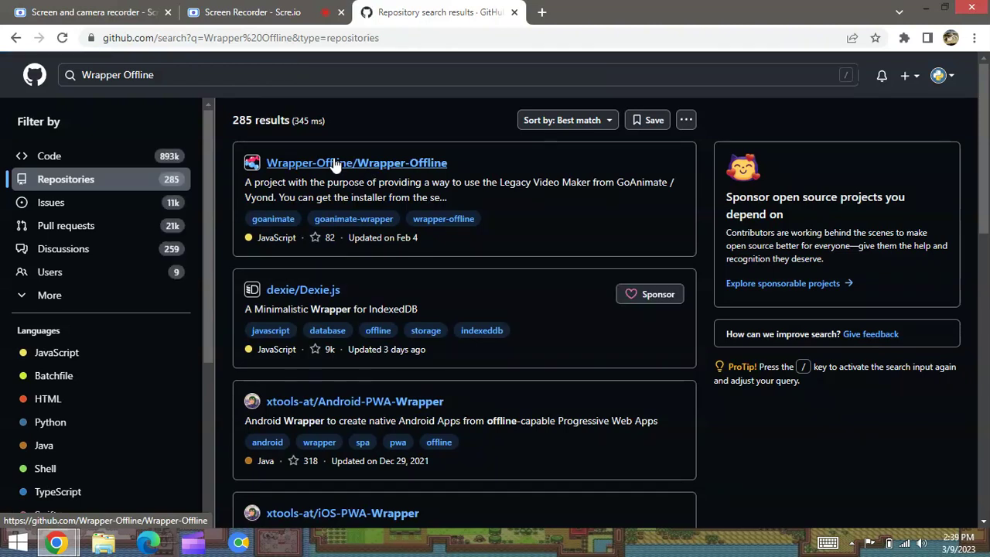
pyautogui.click(334, 163)
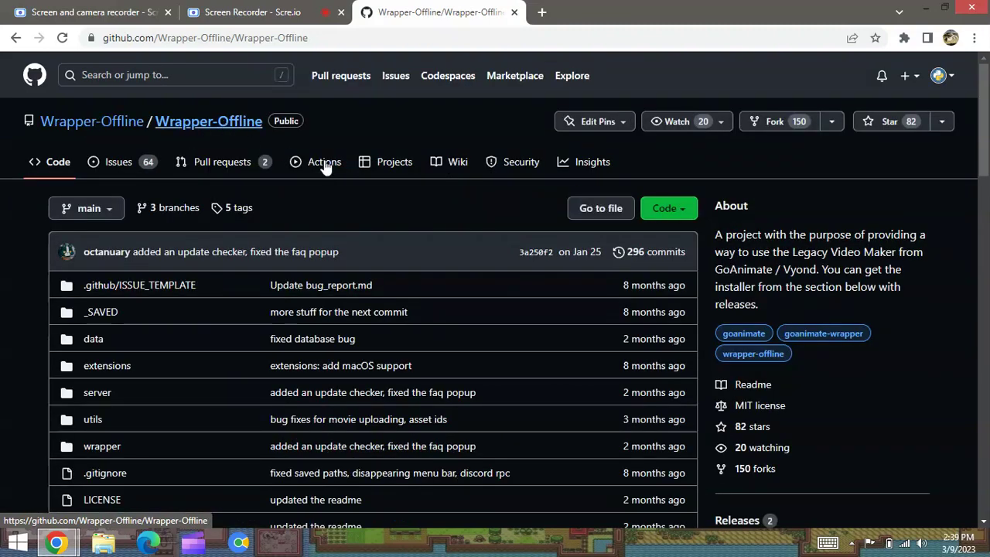
# - Open the repository's releases, switch to Tags, and open the v1.2.3 release dated Apr 4, 2022
pyautogui.scroll(-4, 720, 288)
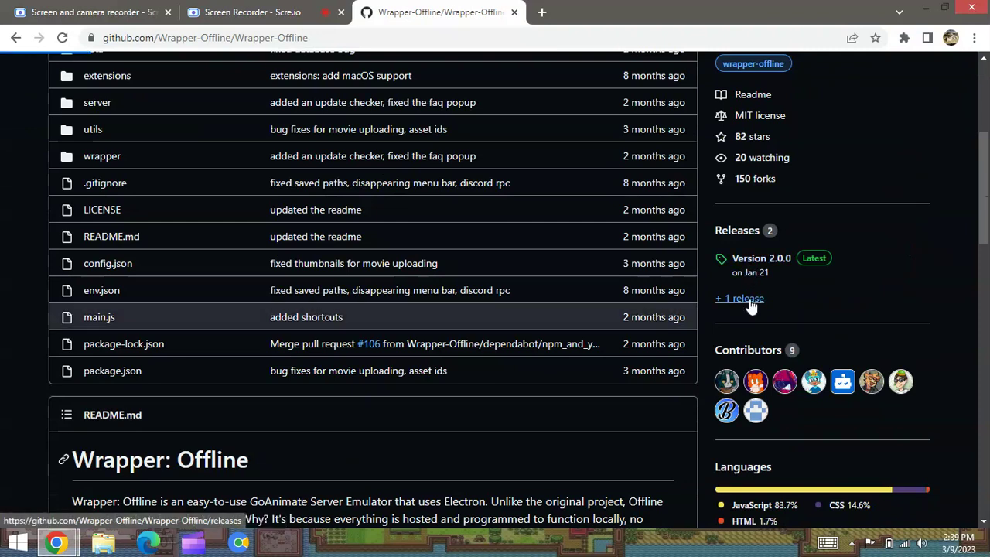
pyautogui.click(745, 301)
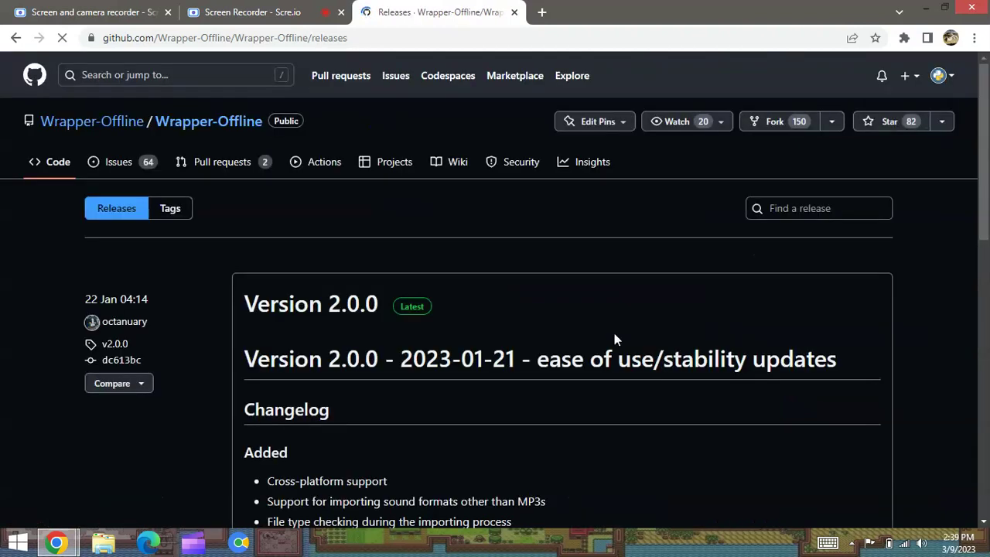
pyautogui.click(171, 215)
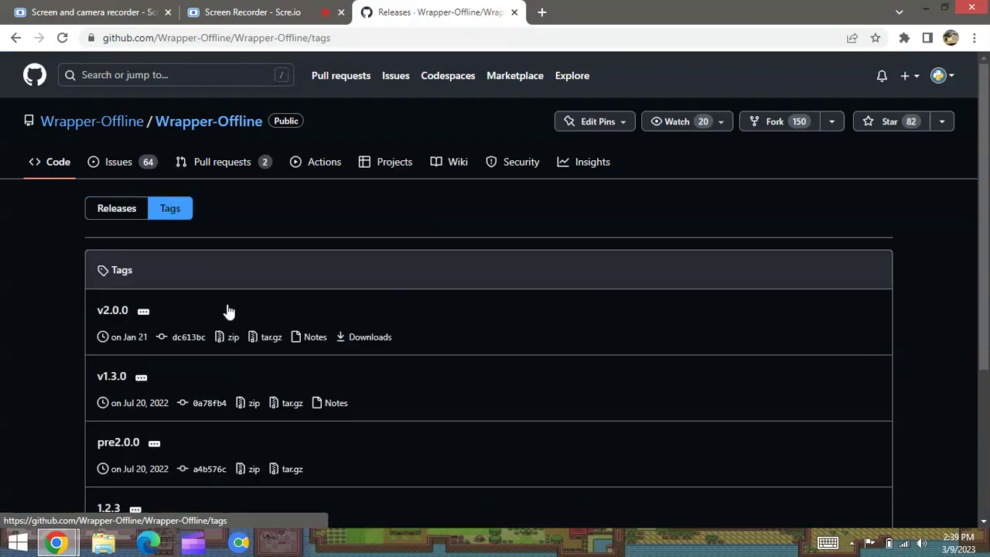
pyautogui.scroll(-1, 226, 311)
pyautogui.scroll(-2, 228, 309)
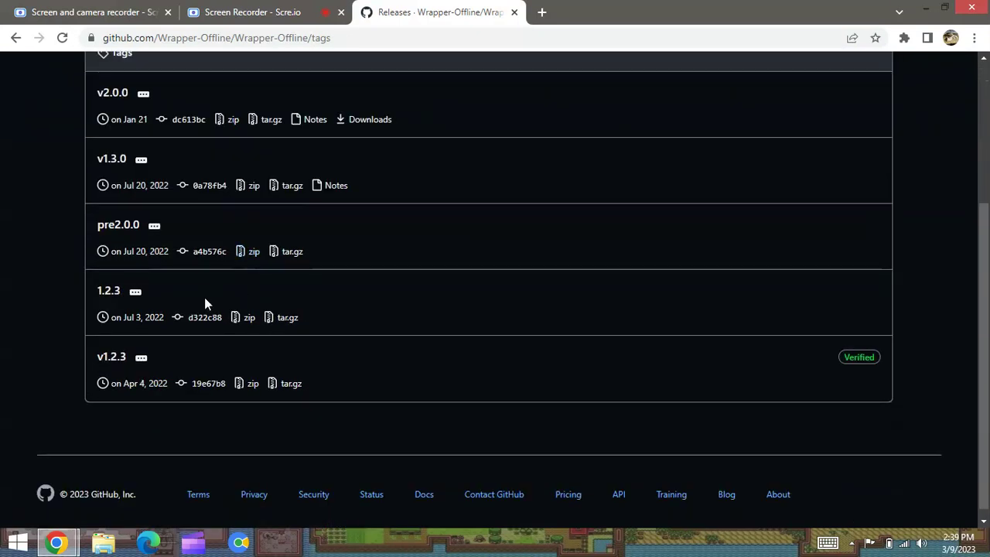
pyautogui.click(109, 361)
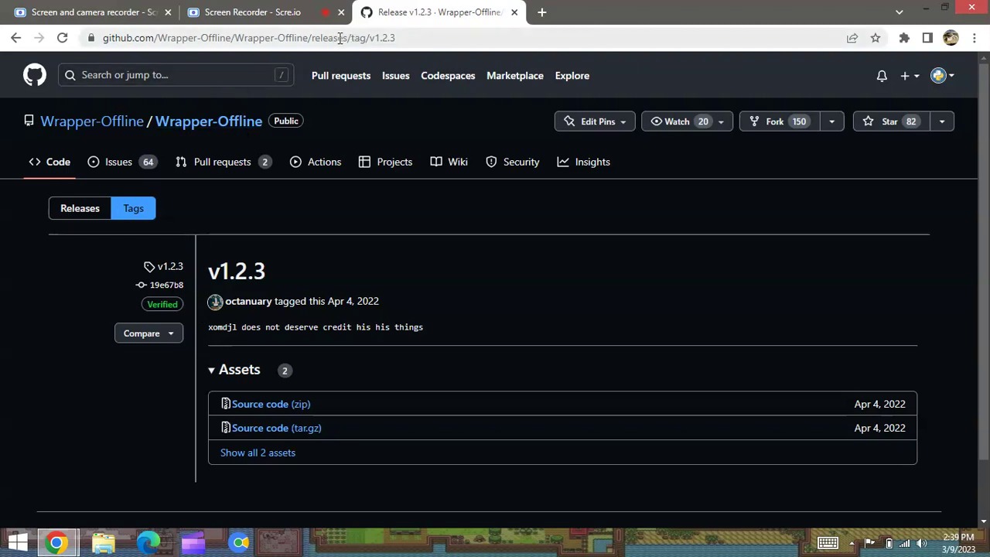
# - Replace 'releases/tag' with 'tree' in the address to browse v1.2.3, then open utilities/installers
pyautogui.moveTo(314, 39); pyautogui.dragTo(369, 41)
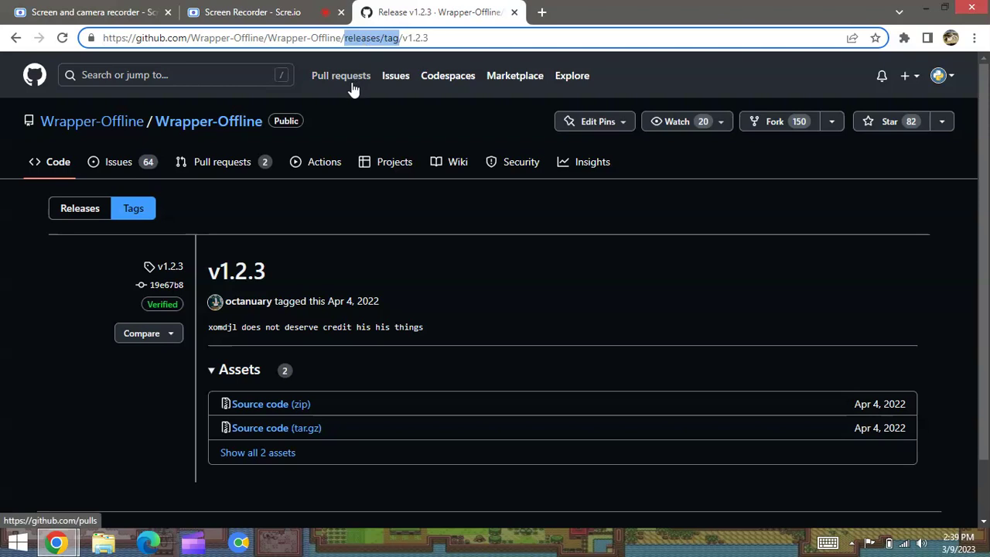
pyautogui.write('tree')
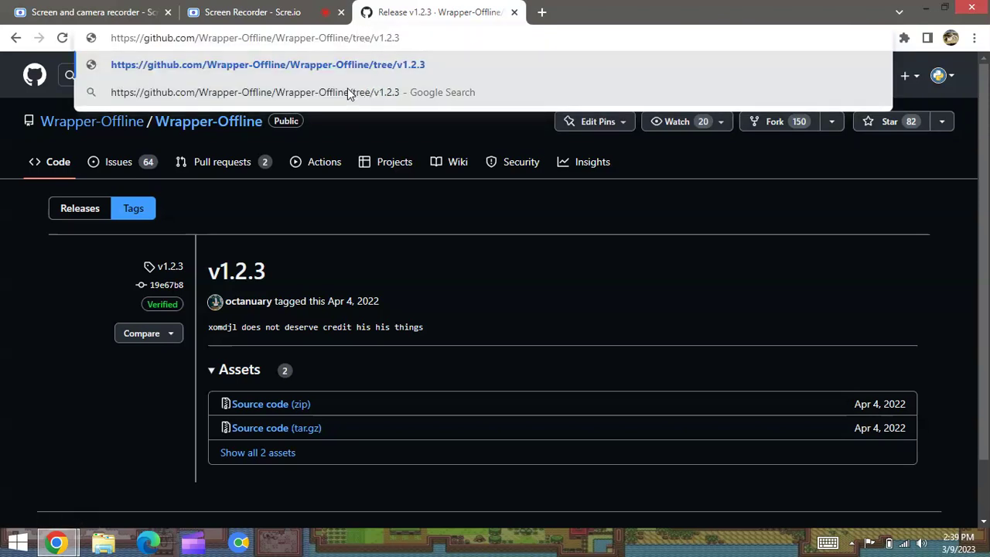
pyautogui.press('Return')
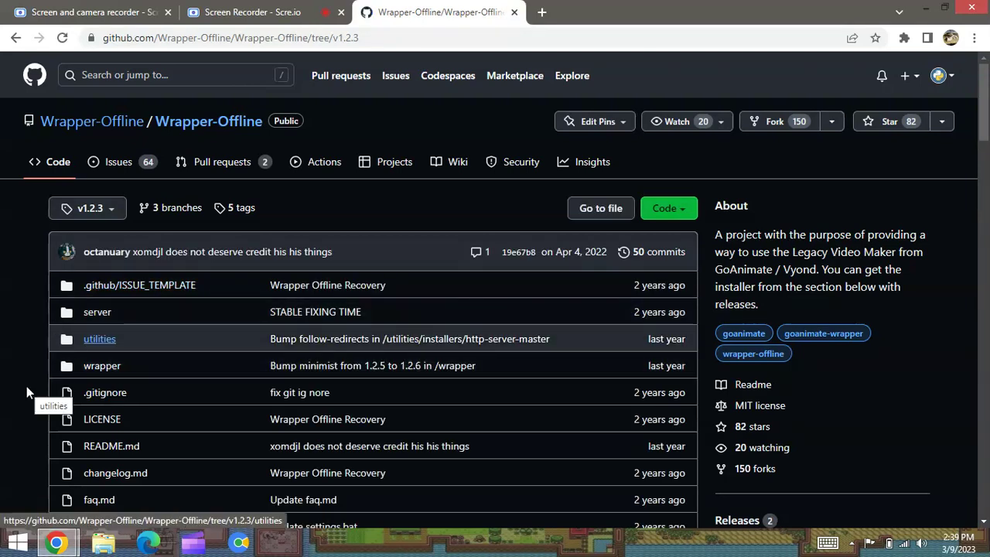
pyautogui.click(99, 341)
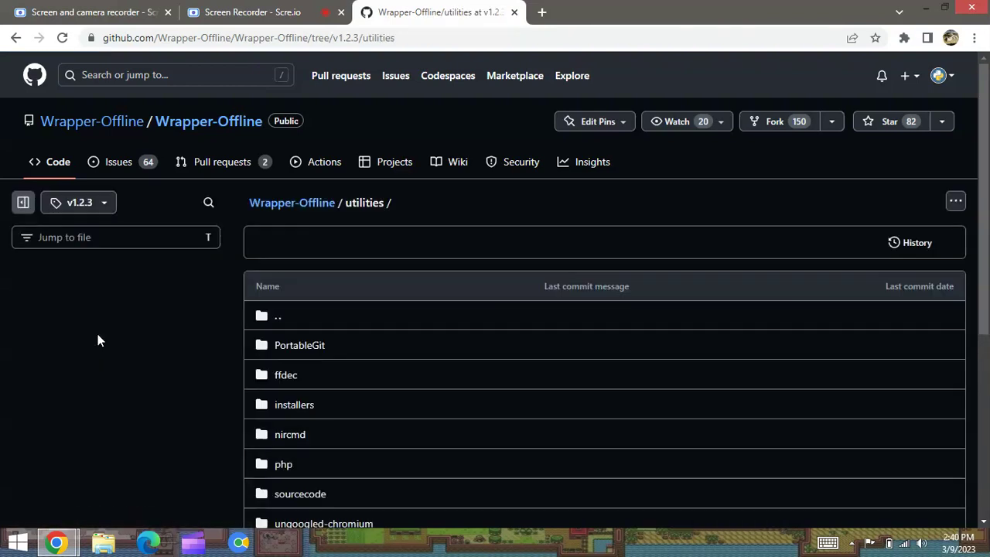
pyautogui.click(294, 408)
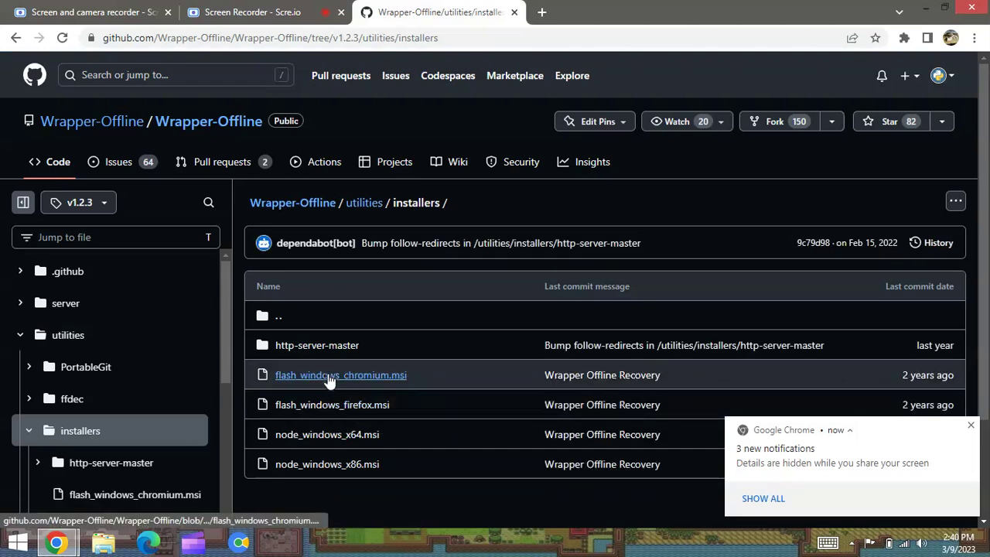
# - Download flash_windows_chromium.msi, keep it despite the warning, and run the Flash Player 32 PPAPI installer
pyautogui.click(331, 379)
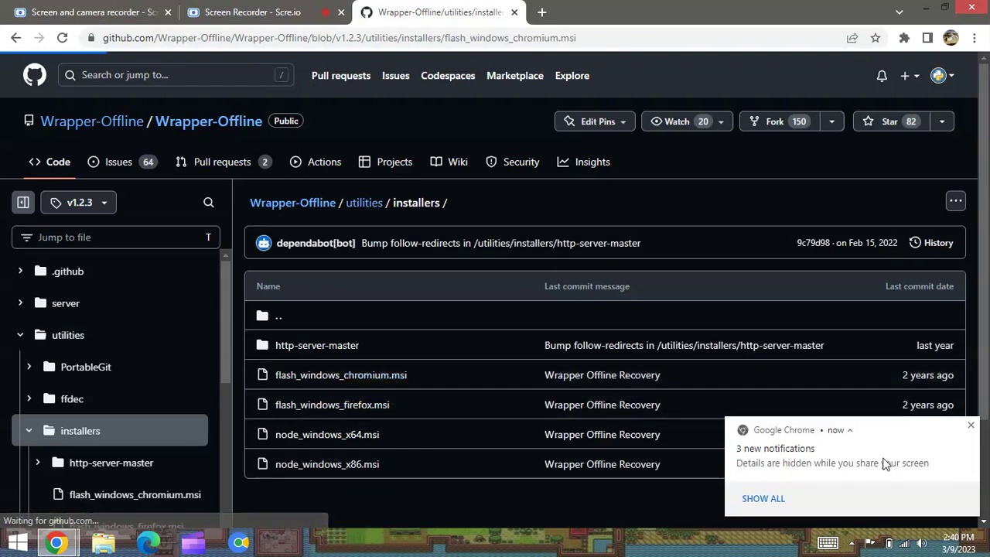
pyautogui.click(973, 428)
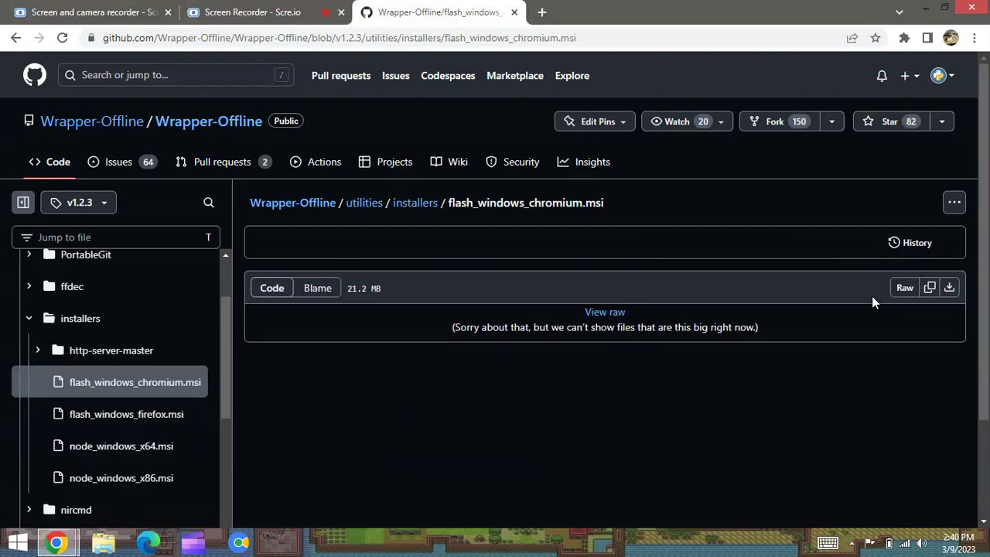
pyautogui.click(950, 289)
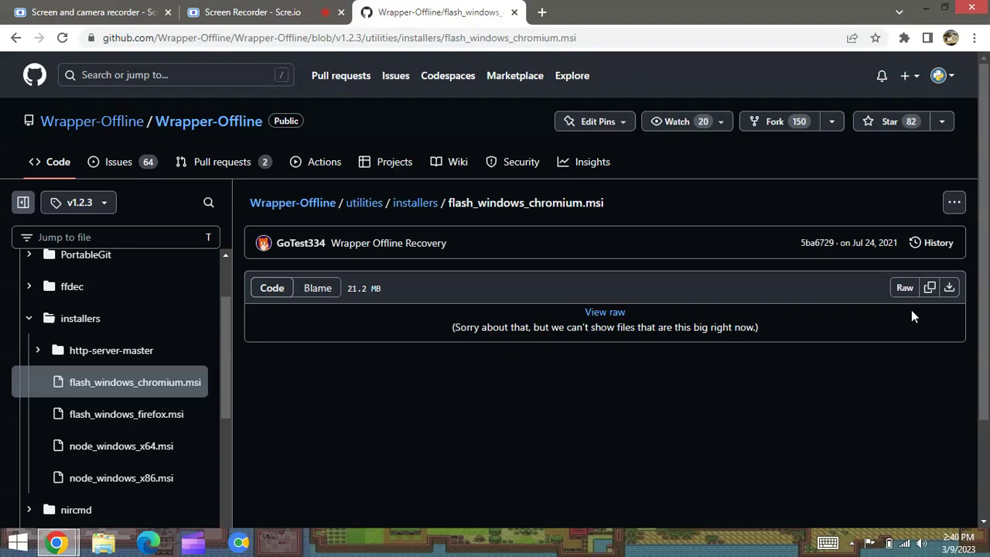
pyautogui.click(949, 288)
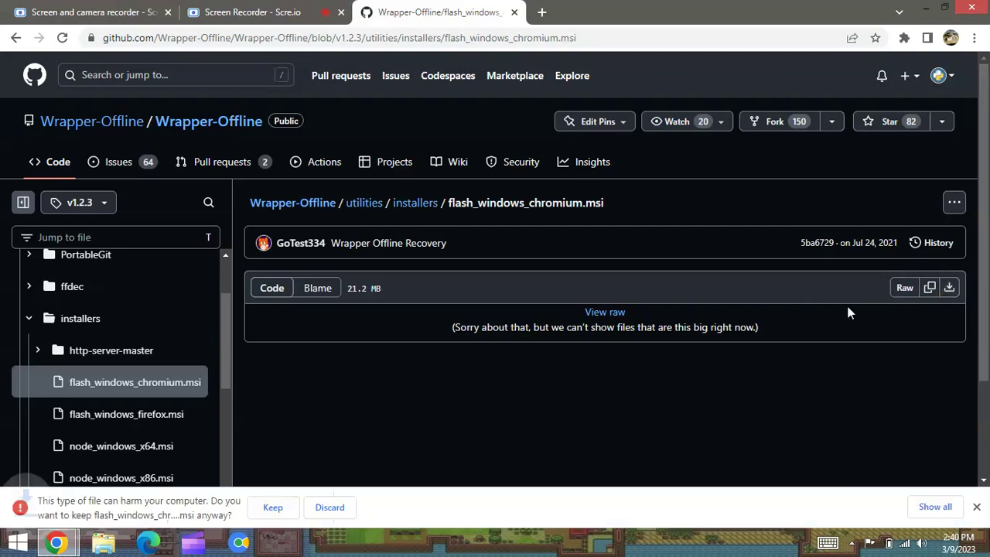
pyautogui.click(269, 505)
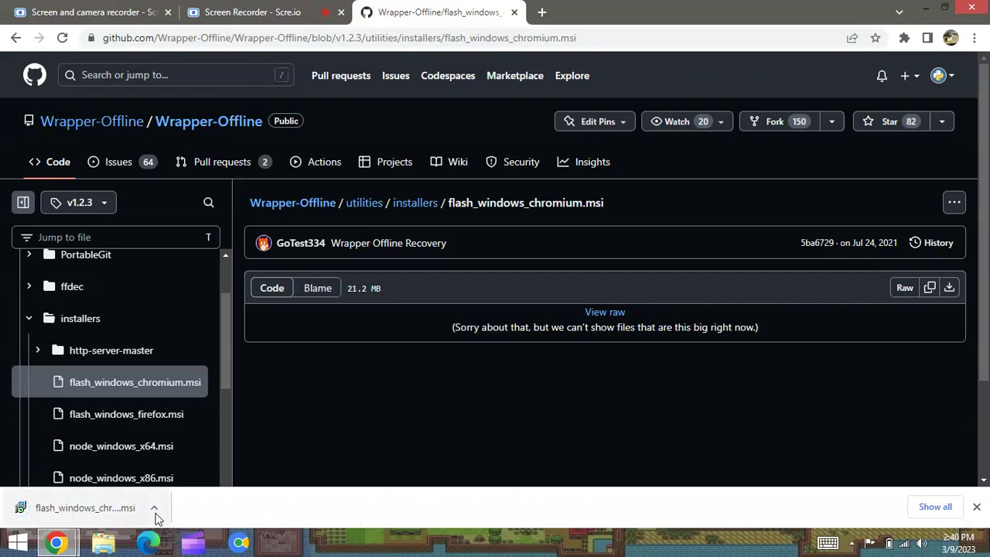
pyautogui.click(71, 508)
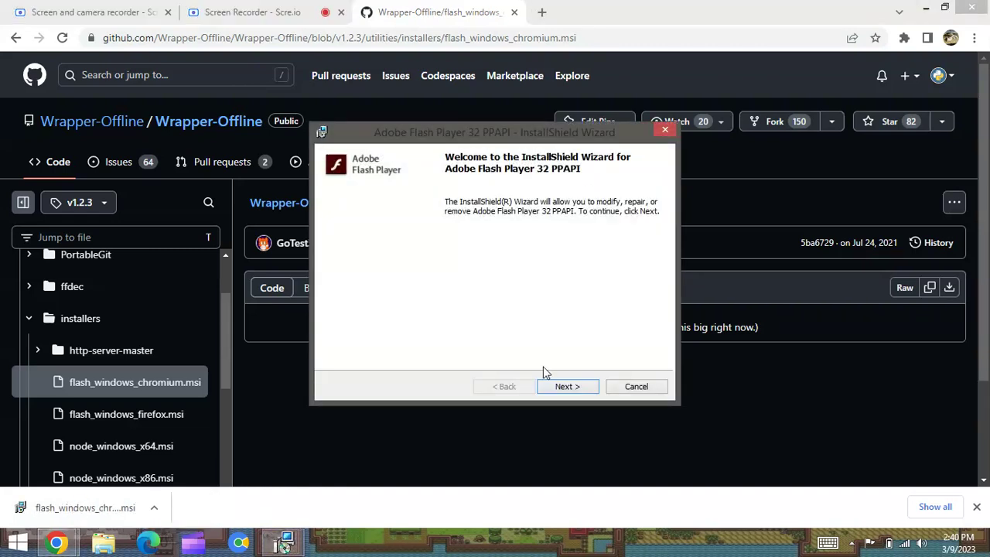
# - Cancel the Adobe Flash Player 32 PPAPI wizard after its welcome page, confirming and finishing
pyautogui.click(576, 391)
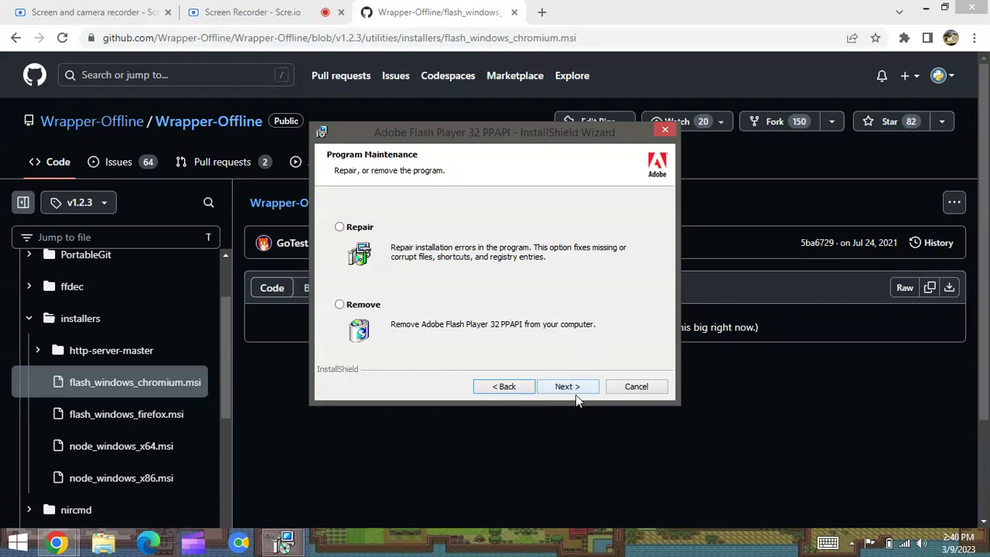
pyautogui.click(636, 385)
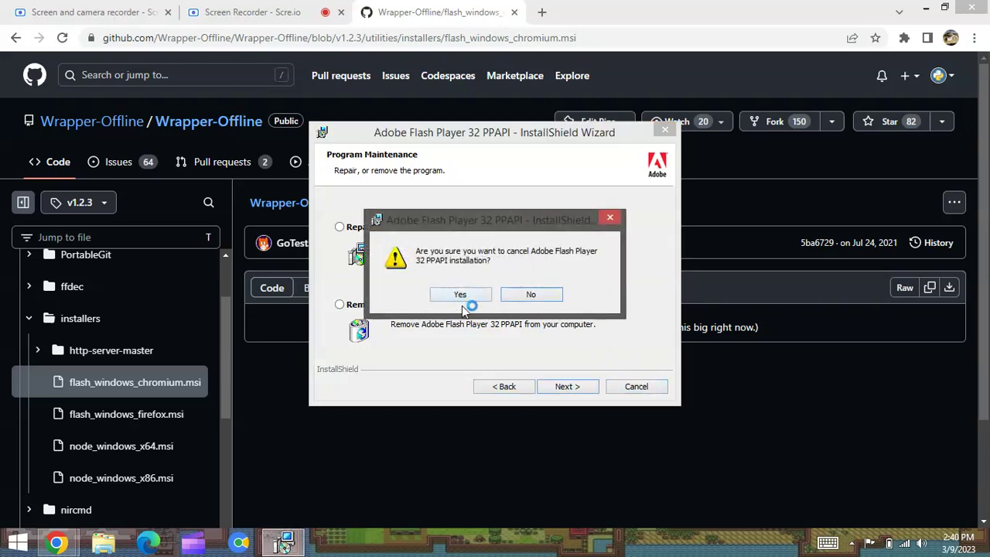
pyautogui.click(475, 298)
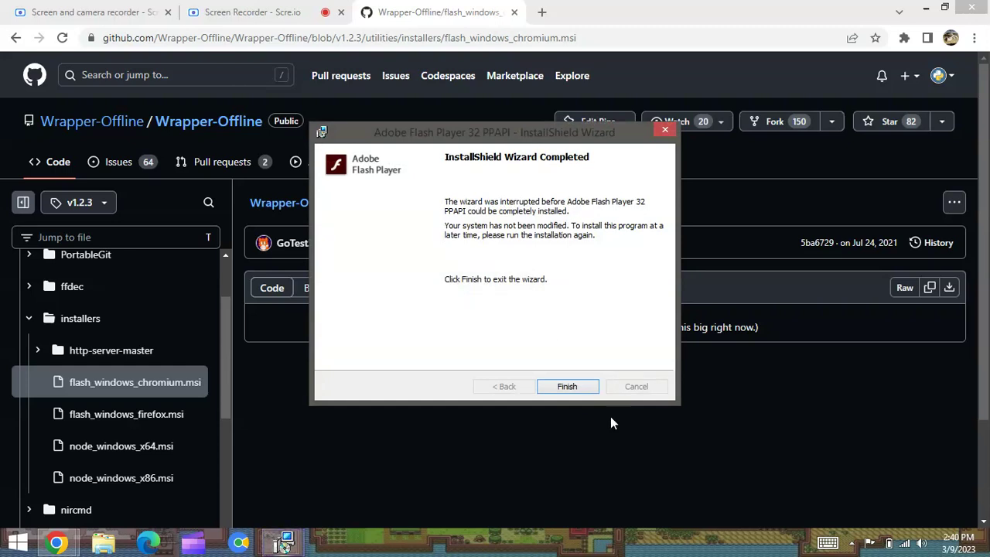
pyautogui.click(567, 391)
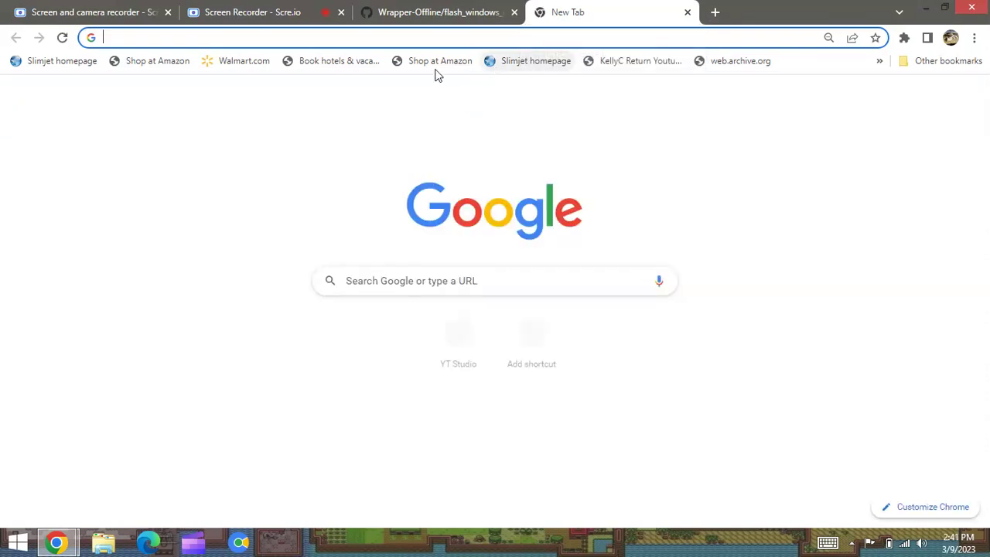
# - Load nodejs.org in a new tab, try the 19.7.0 Current download, then reload the home page
pyautogui.write('no')
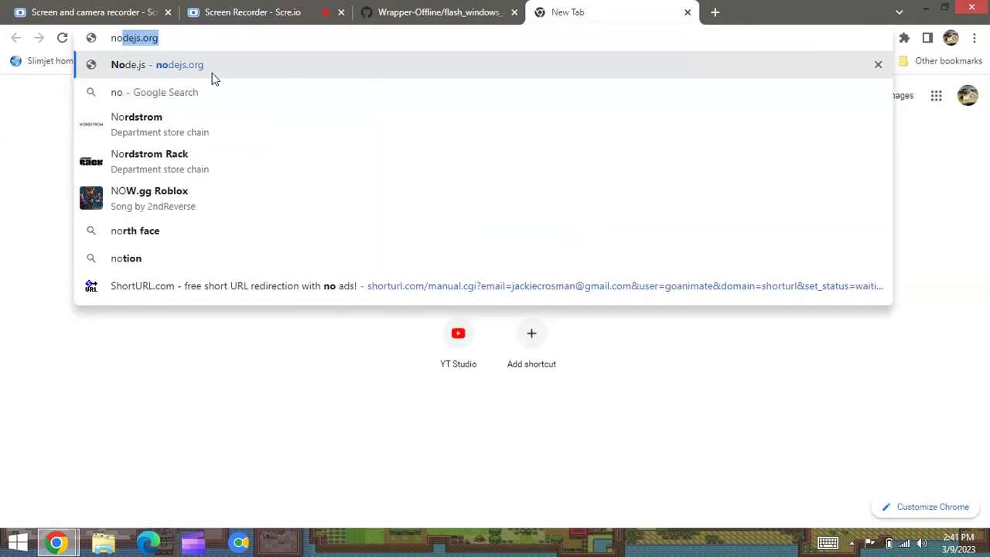
pyautogui.click(210, 72)
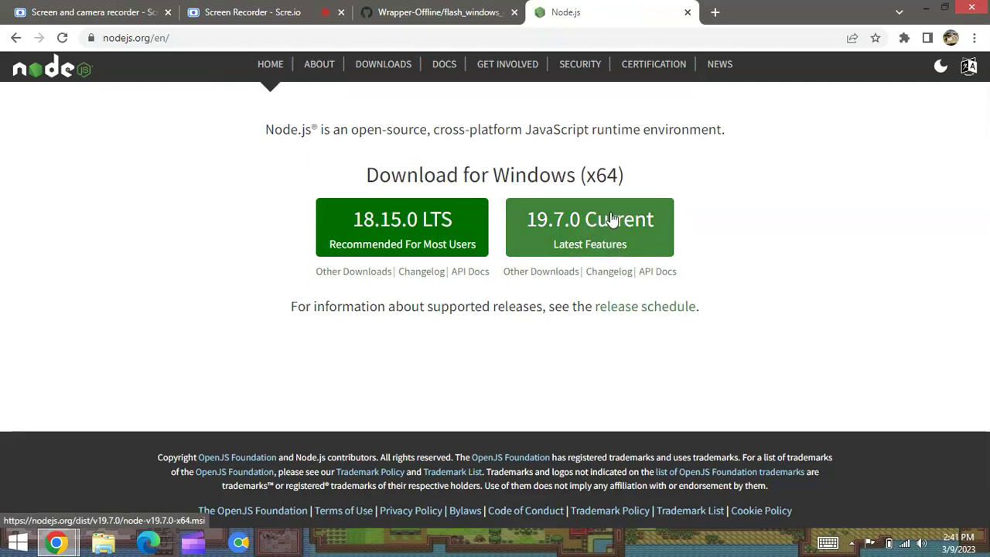
pyautogui.click(612, 221)
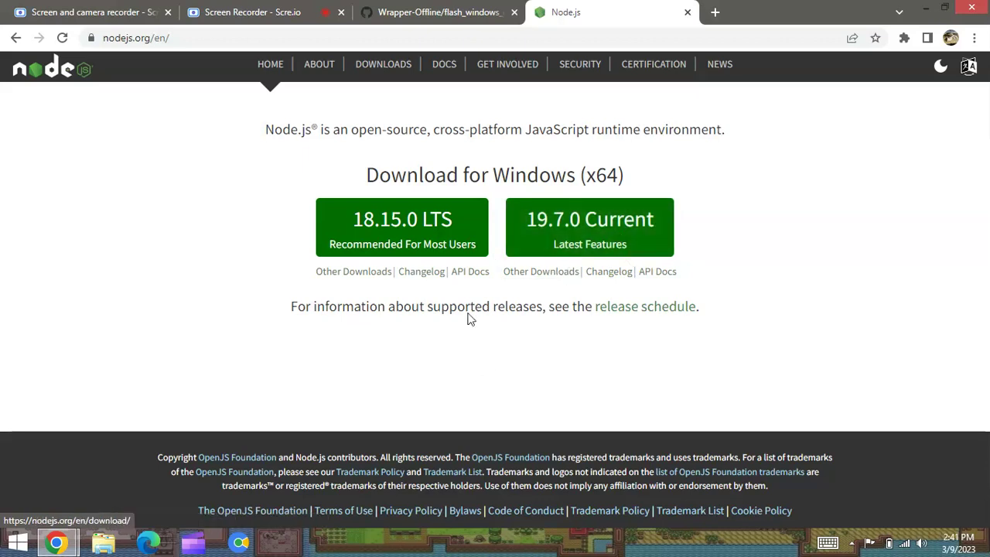
pyautogui.click(426, 40)
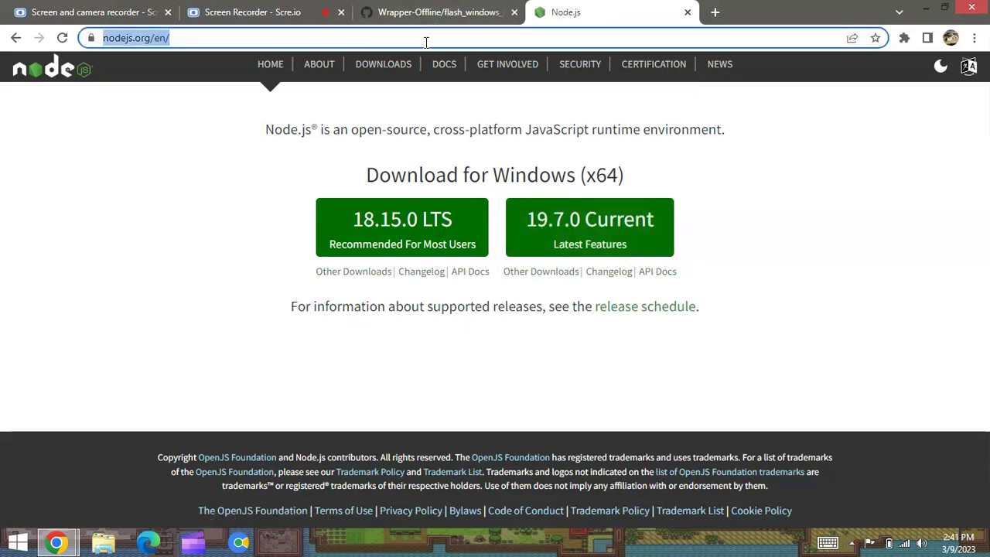
pyautogui.press('Return')
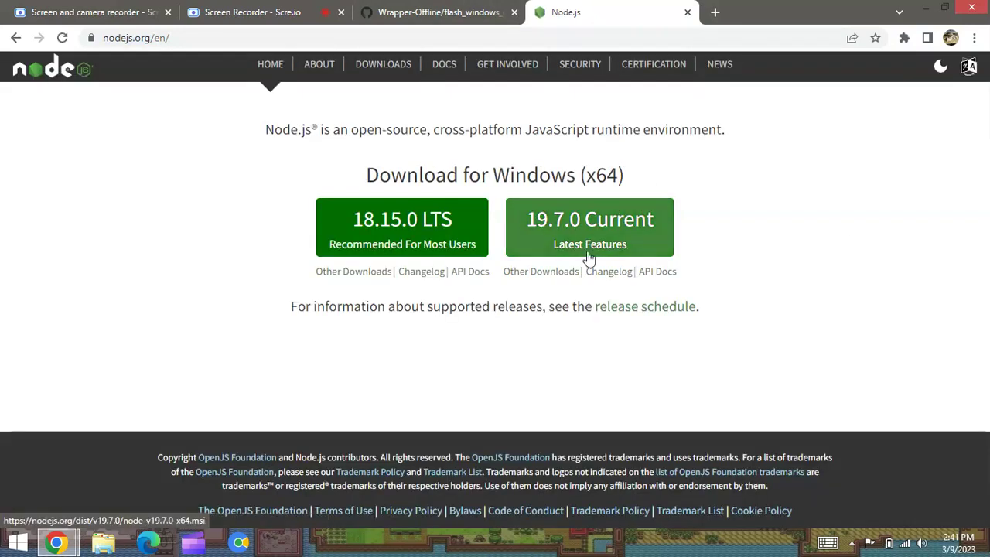
# - Download the Node.js 19.7.0 Current 32-bit Windows .msi from Other Downloads and launch it
pyautogui.click(544, 277)
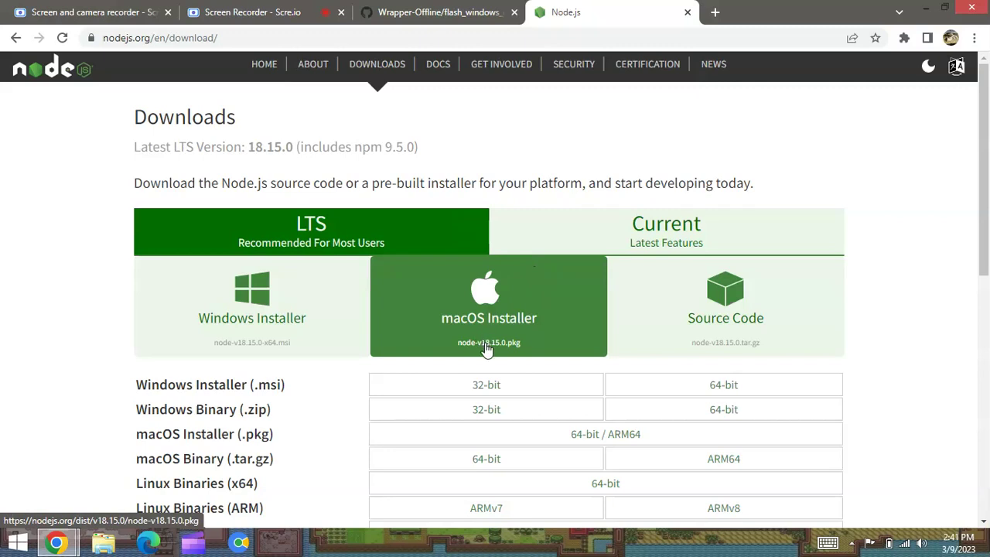
pyautogui.scroll(-5, 541, 386)
pyautogui.scroll(5, 522, 379)
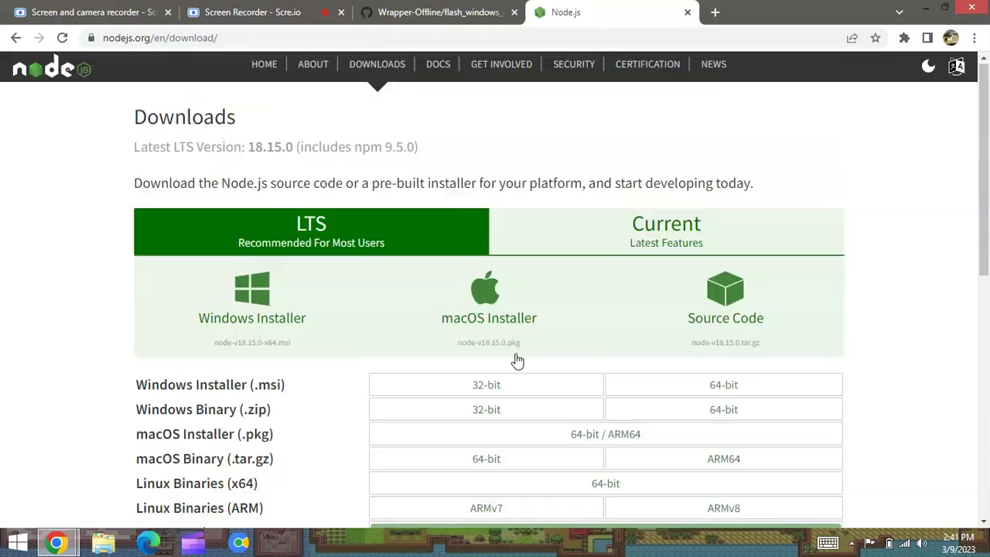
pyautogui.click(644, 245)
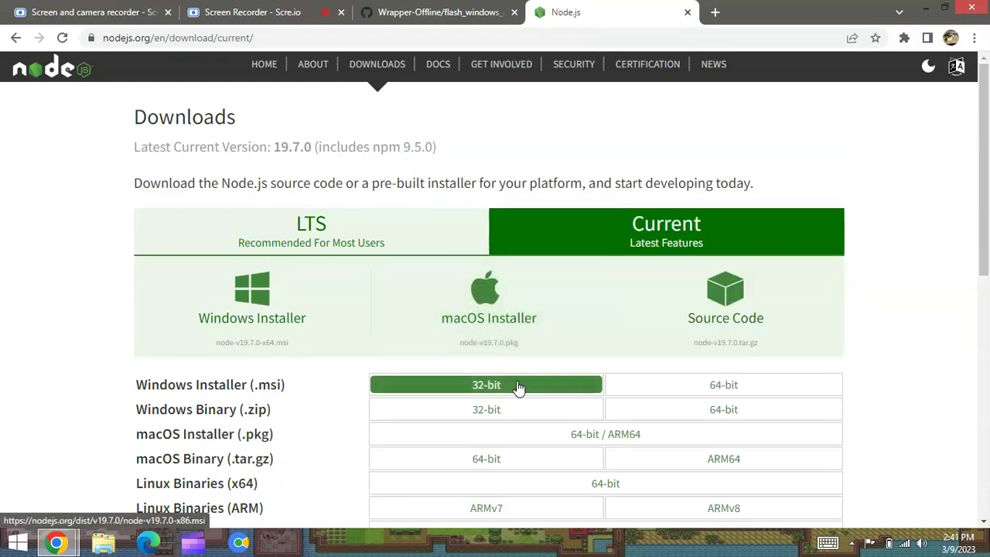
pyautogui.click(517, 387)
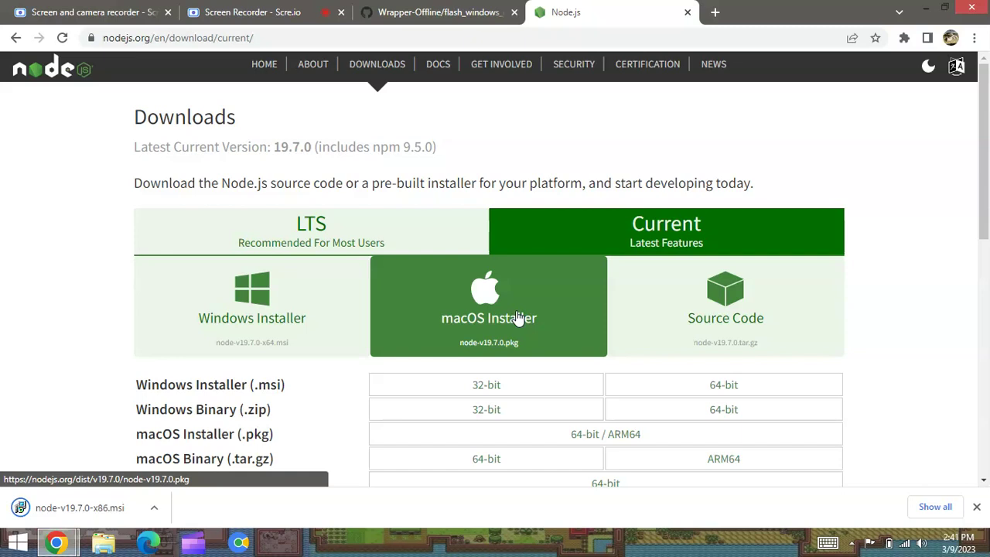
pyautogui.click(56, 506)
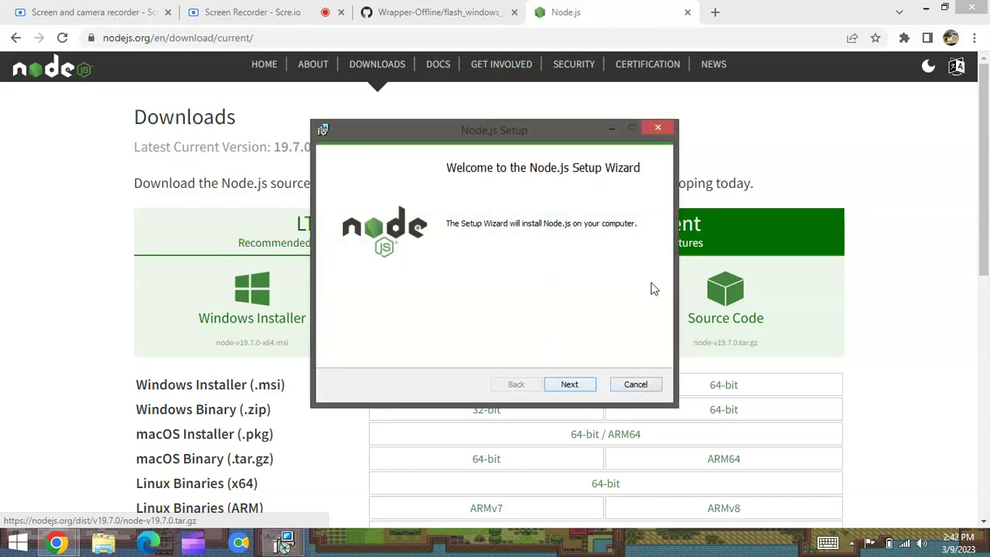
# - Cancel and close the Node.js Setup Wizard, then return to the Wrapper-Offline GitHub tab
pyautogui.click(636, 386)
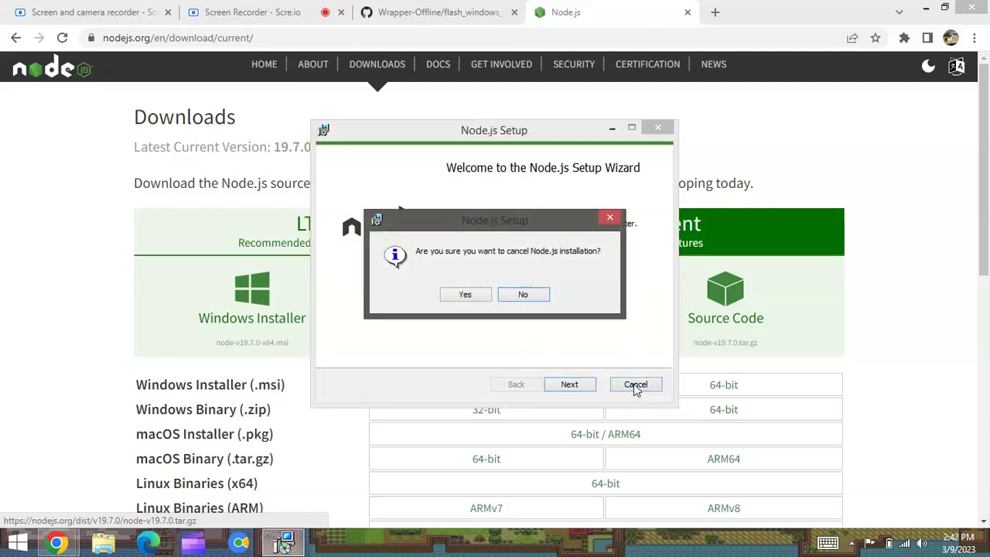
pyautogui.click(467, 295)
pyautogui.click(568, 385)
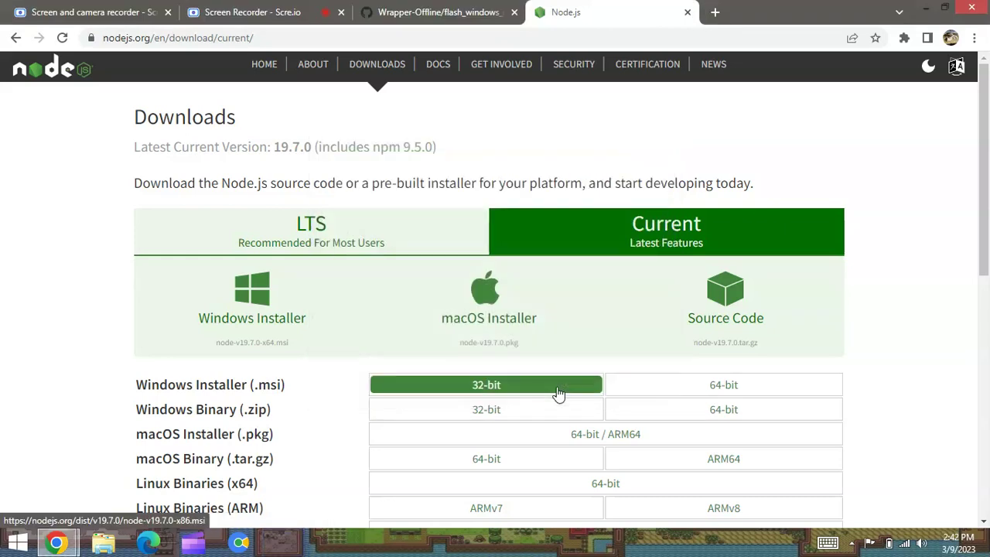
pyautogui.click(391, 11)
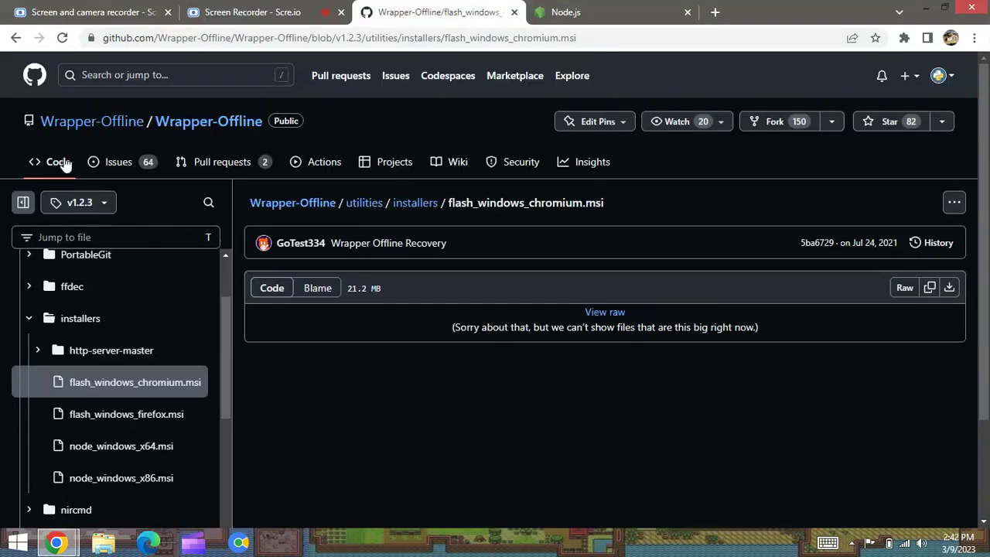
# - Go back to the repository's file listing and switch it from v1.2.3 to the main branch
pyautogui.click(70, 170)
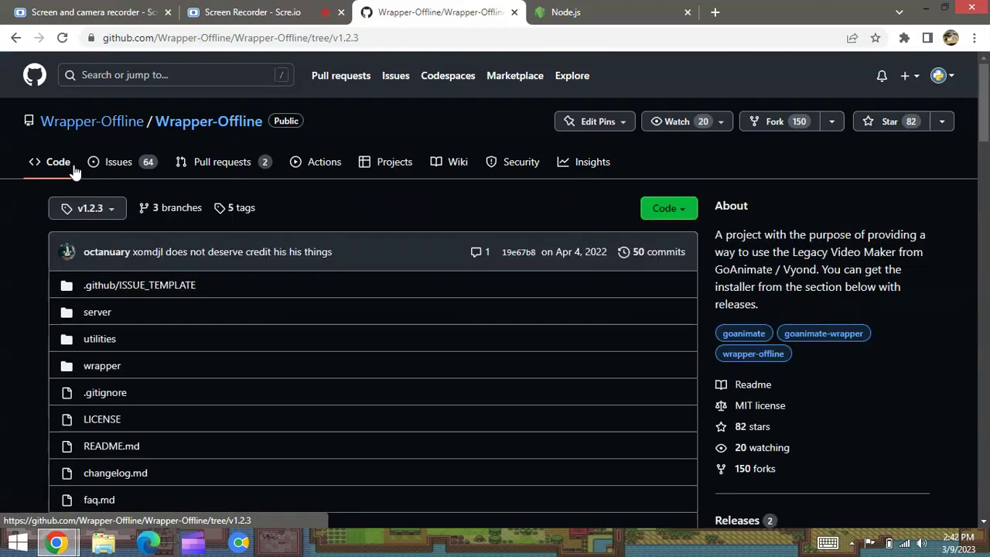
pyautogui.click(83, 208)
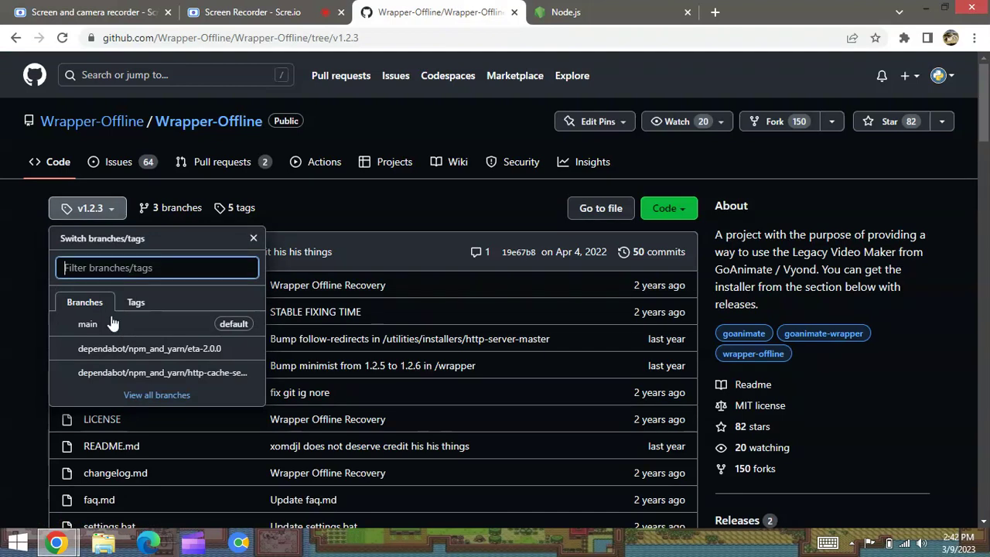
pyautogui.click(113, 323)
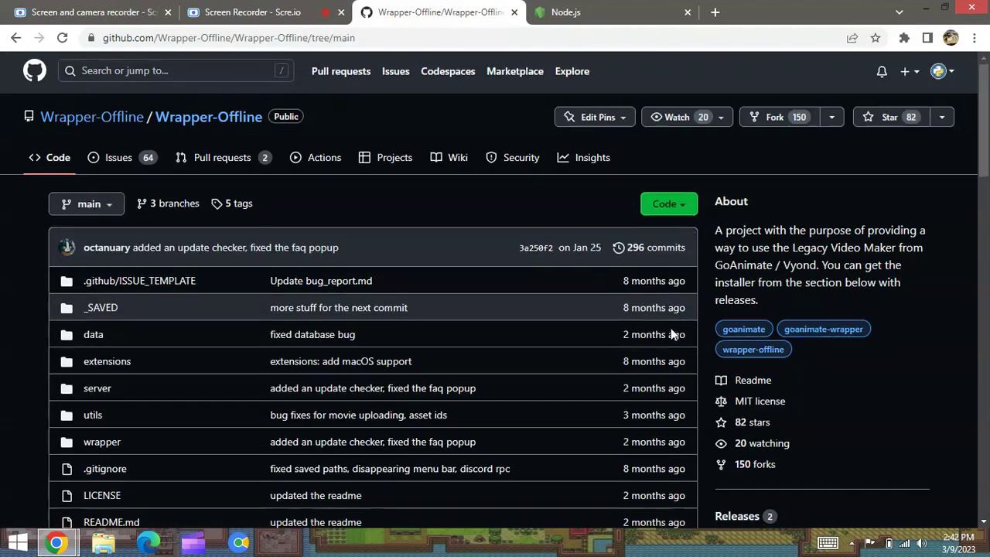
# - Open the Wrapper-Offline releases and download the Version 2.0.0 Source code (zip)
pyautogui.scroll(-4, 670, 328)
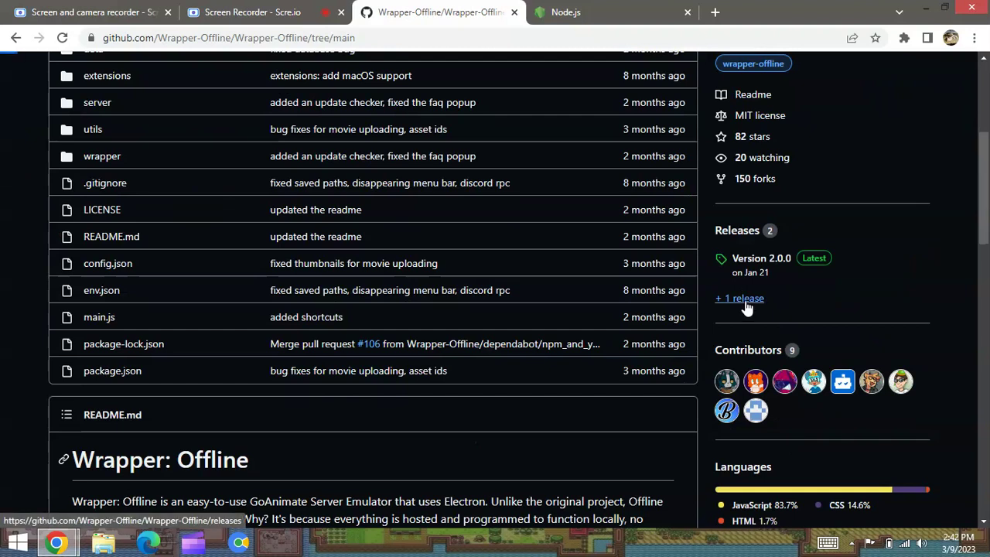
pyautogui.click(727, 302)
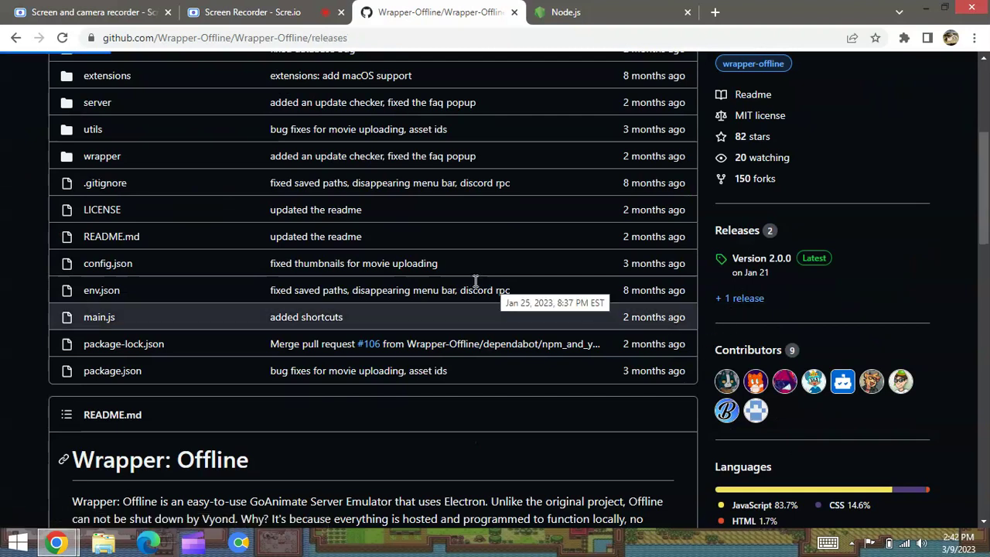
pyautogui.scroll(-3, 459, 302)
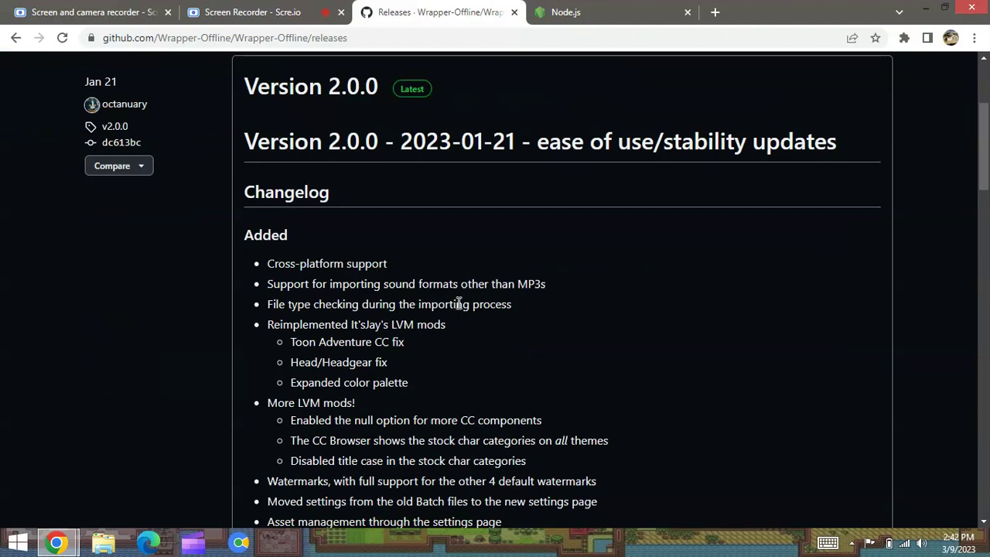
pyautogui.scroll(-10, 459, 303)
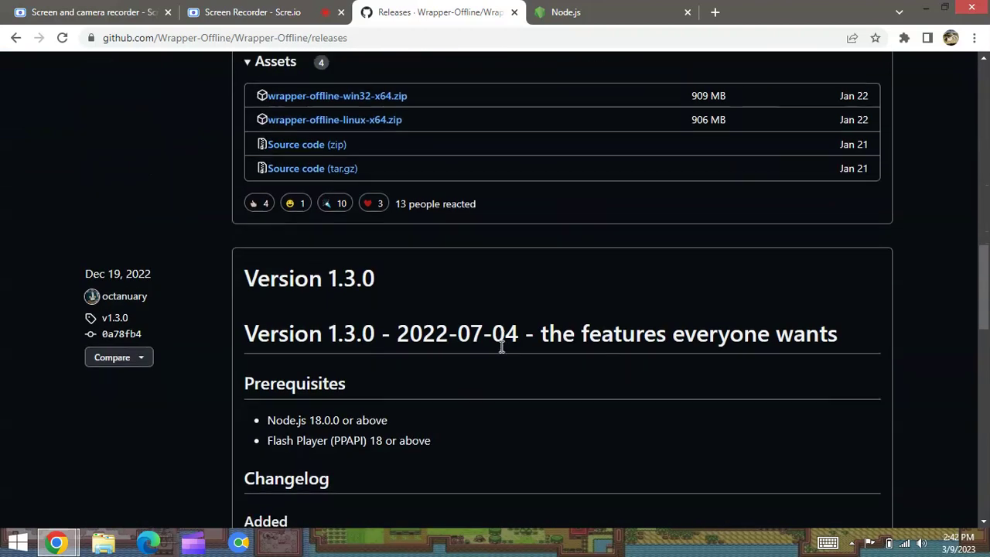
pyautogui.scroll(-10, 501, 347)
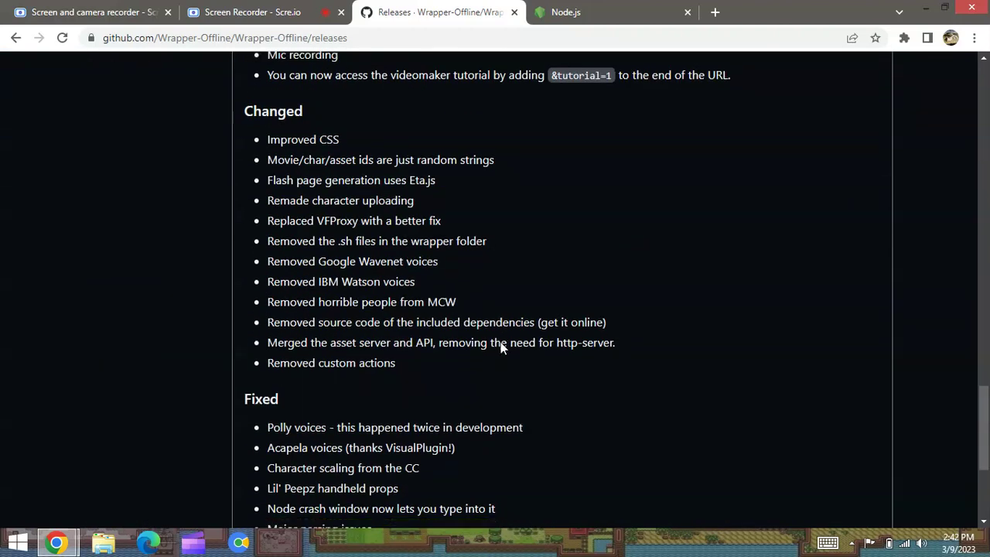
pyautogui.scroll(-3, 501, 346)
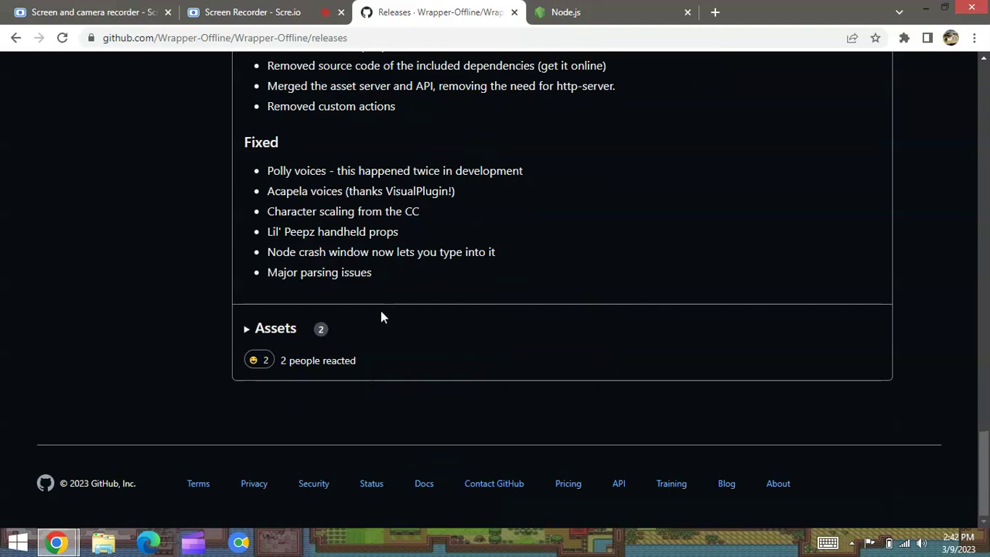
pyautogui.scroll(20, 380, 310)
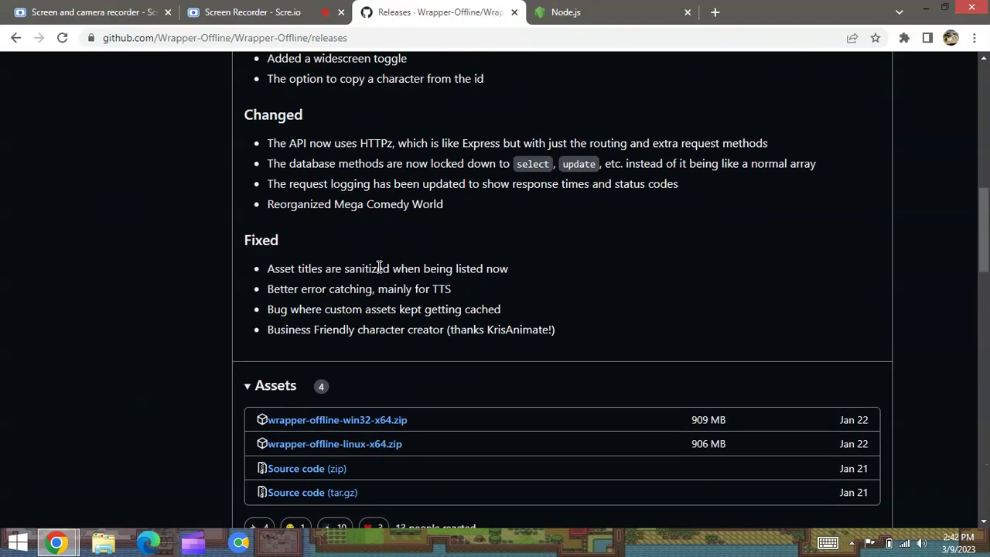
pyautogui.scroll(2, 379, 266)
pyautogui.scroll(-4, 379, 265)
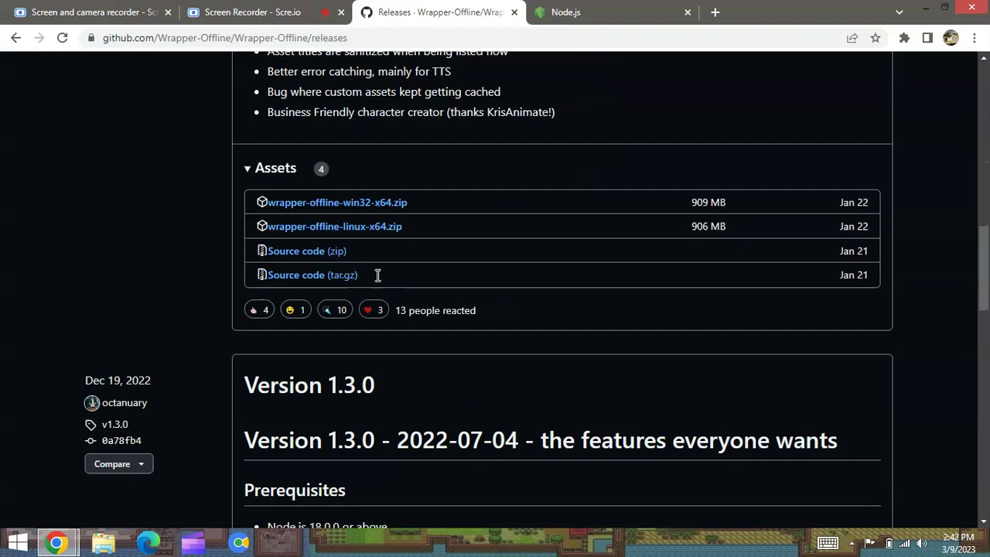
pyautogui.click(309, 261)
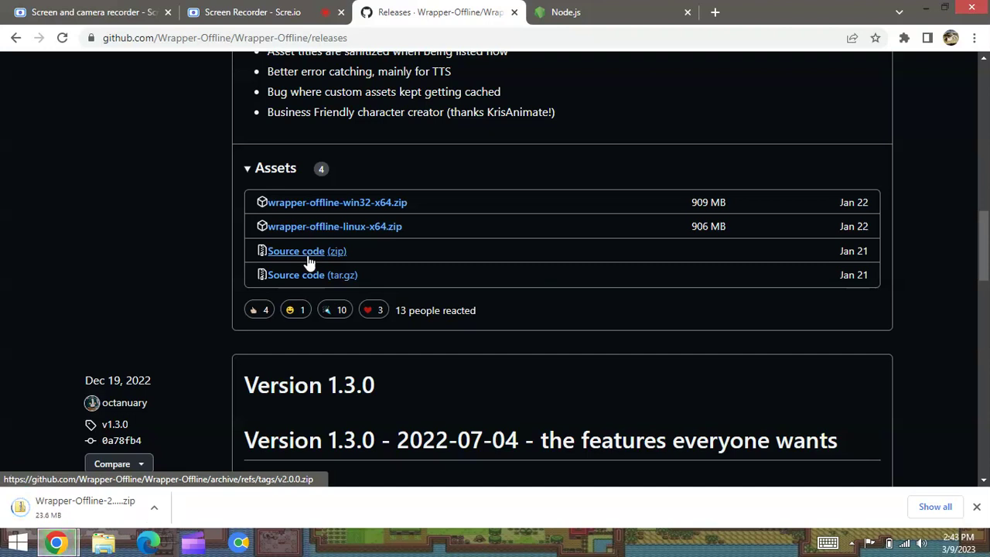
pyautogui.scroll(-5, 308, 263)
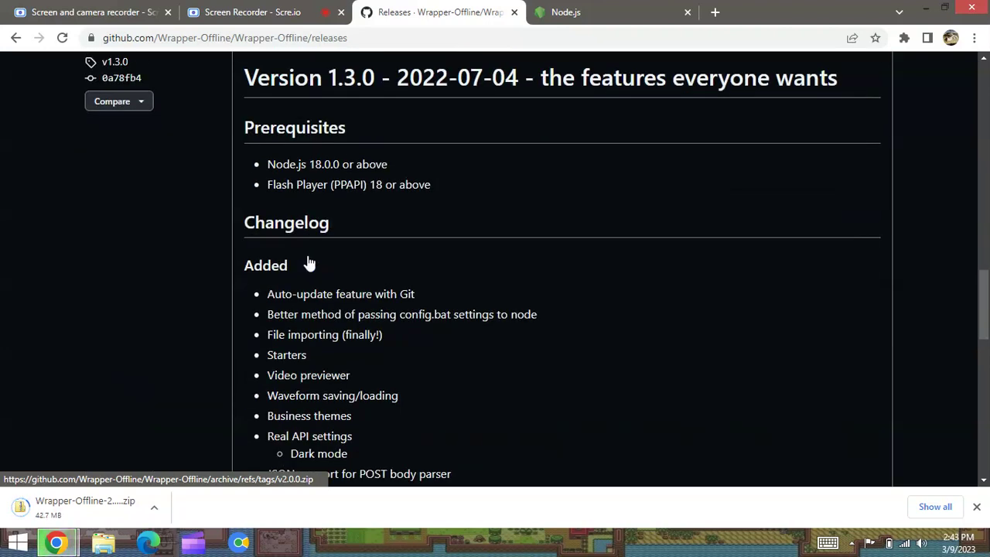
pyautogui.scroll(-12, 308, 263)
pyautogui.click(259, 289)
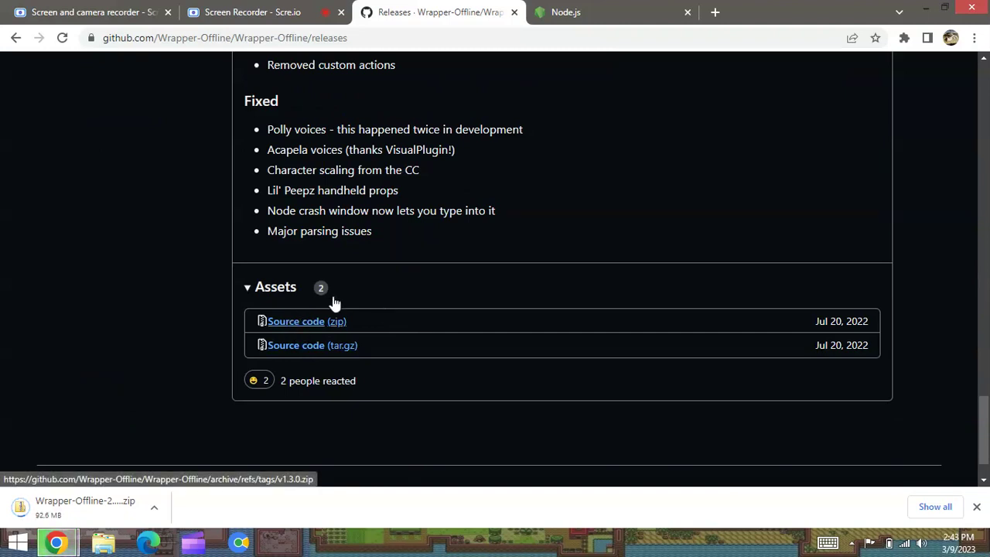
pyautogui.click(256, 287)
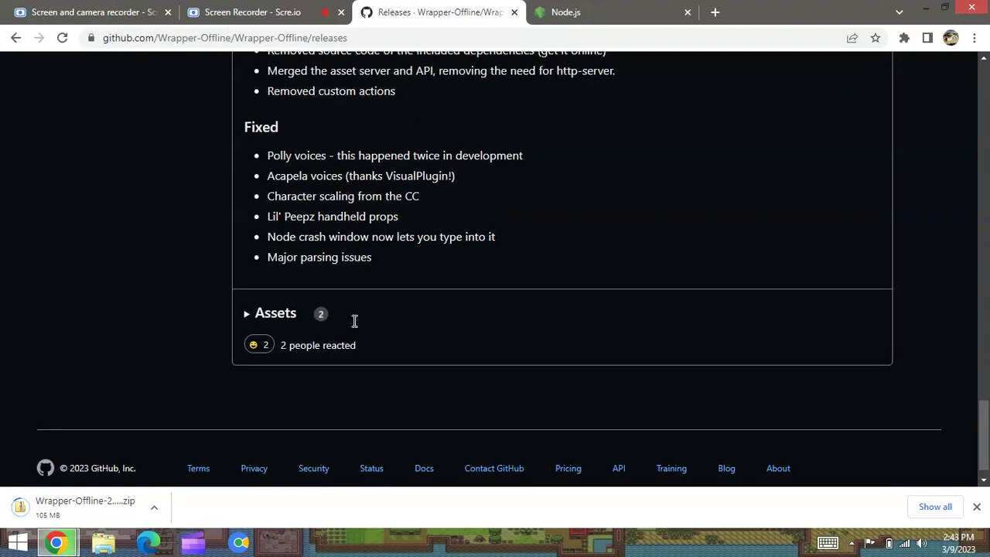
pyautogui.scroll(20, 355, 321)
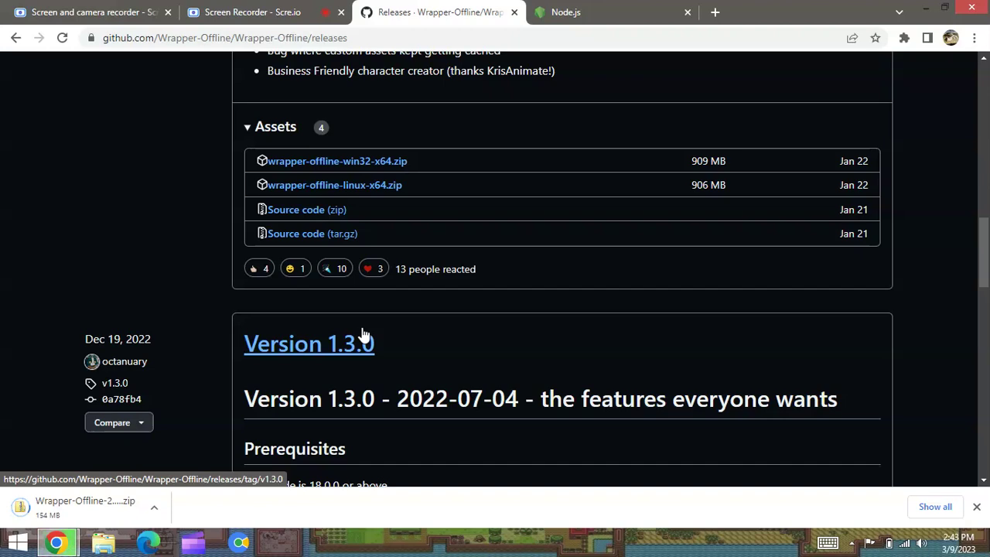
pyautogui.scroll(15, 364, 334)
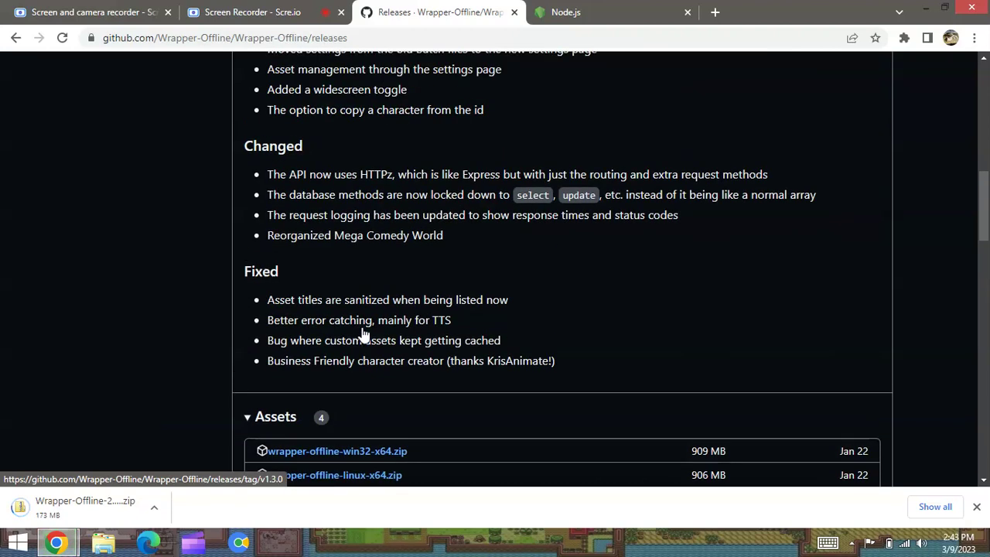
pyautogui.scroll(2, 362, 327)
pyautogui.scroll(-4, 363, 329)
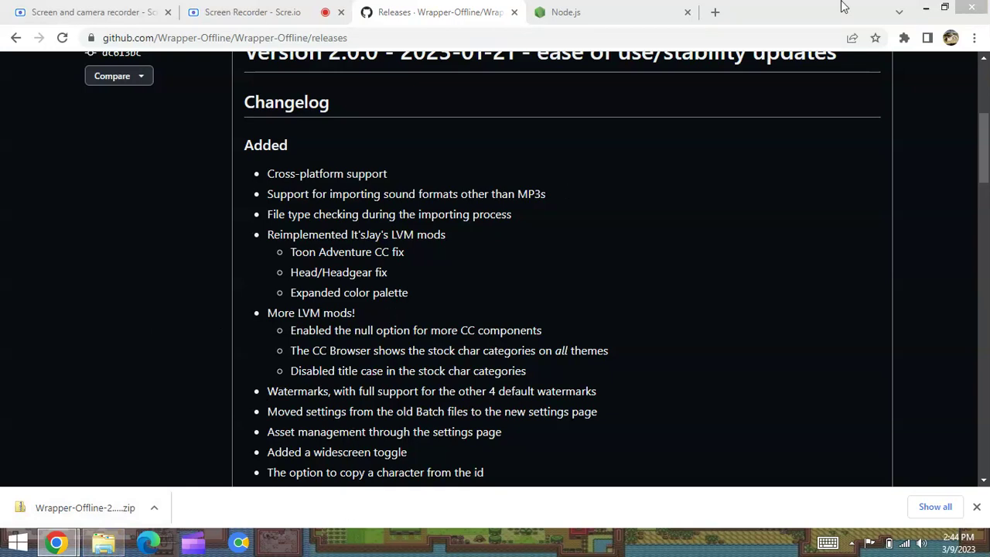
# - Minimize Chrome, which shows GitHub's Wrapper-Offline releases page, to reveal the desktop
pyautogui.click(925, 8)
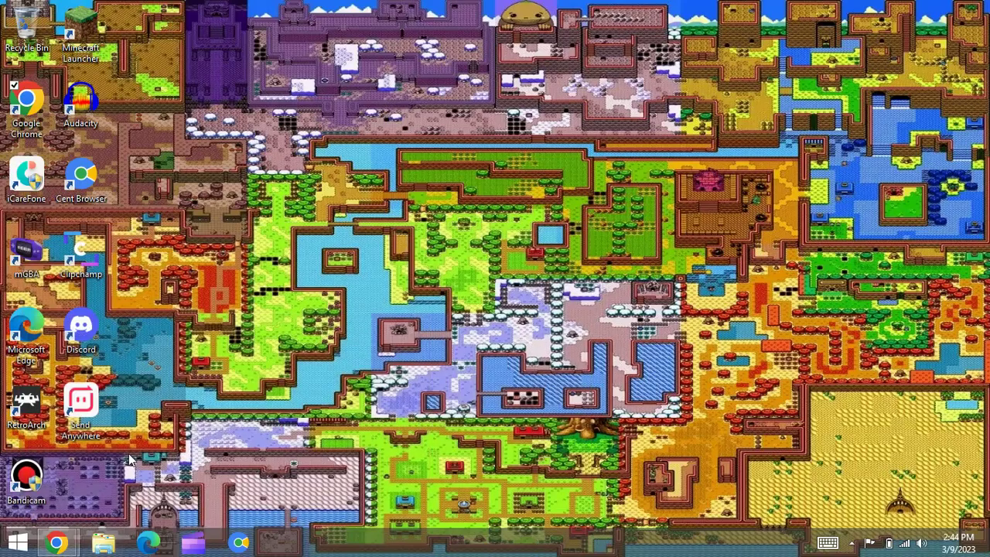
# - Open the Downloads folder in a maximized File Explorer window
pyautogui.press('super+e')
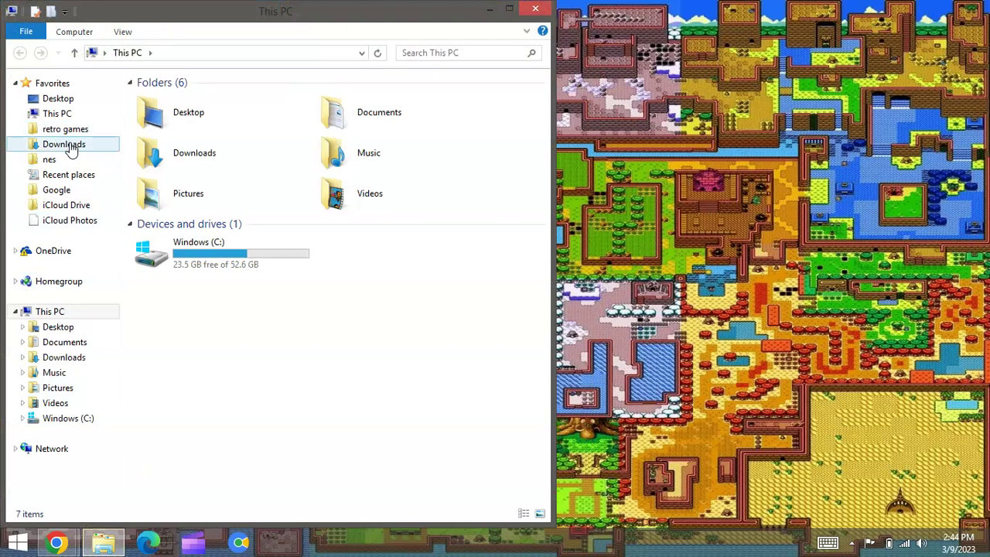
pyautogui.click(66, 145)
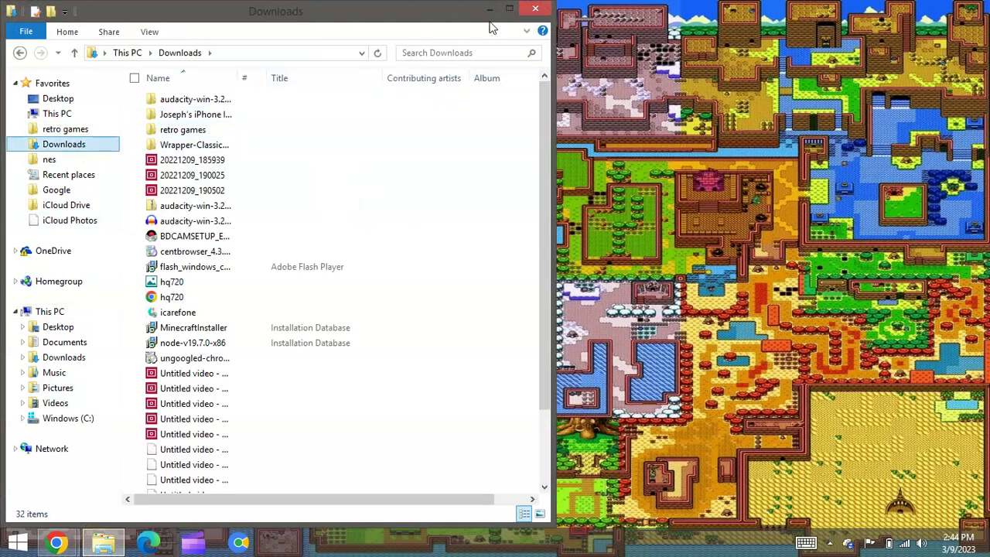
pyautogui.click(509, 8)
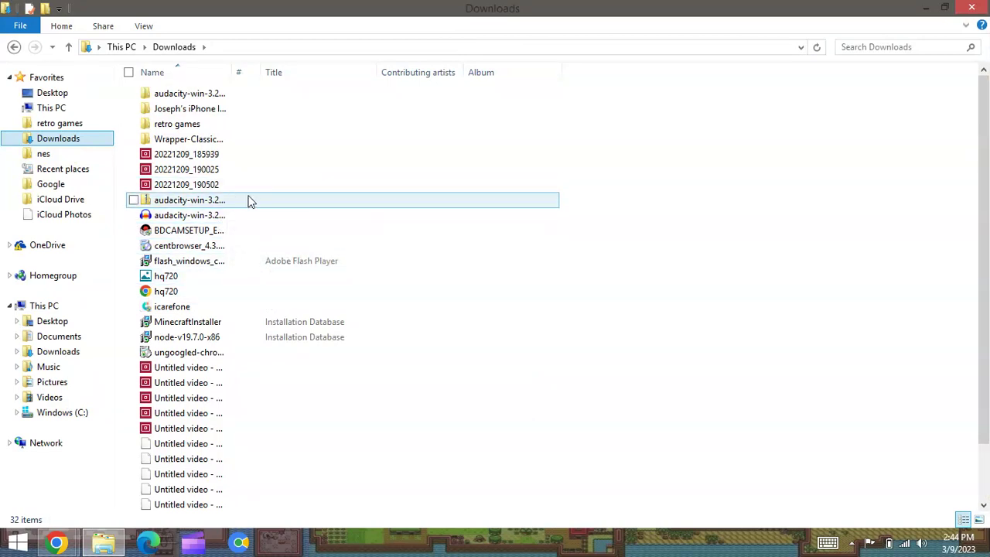
pyautogui.moveTo(982, 435); pyautogui.dragTo(979, 478)
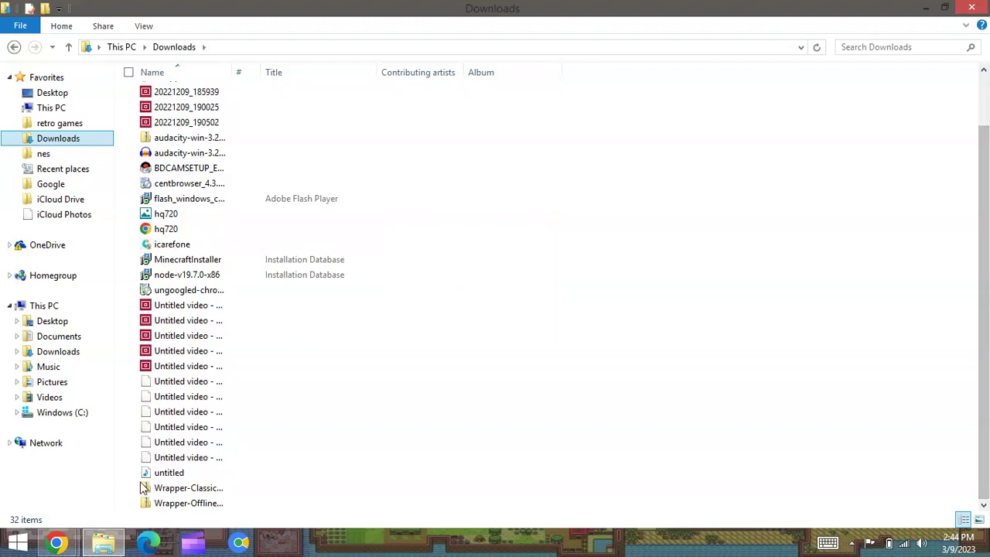
# - Select the Wrapper-Offline-2.0.0 zip, cancel Extract all, and permanently delete it with Shift+Delete
pyautogui.click(214, 504)
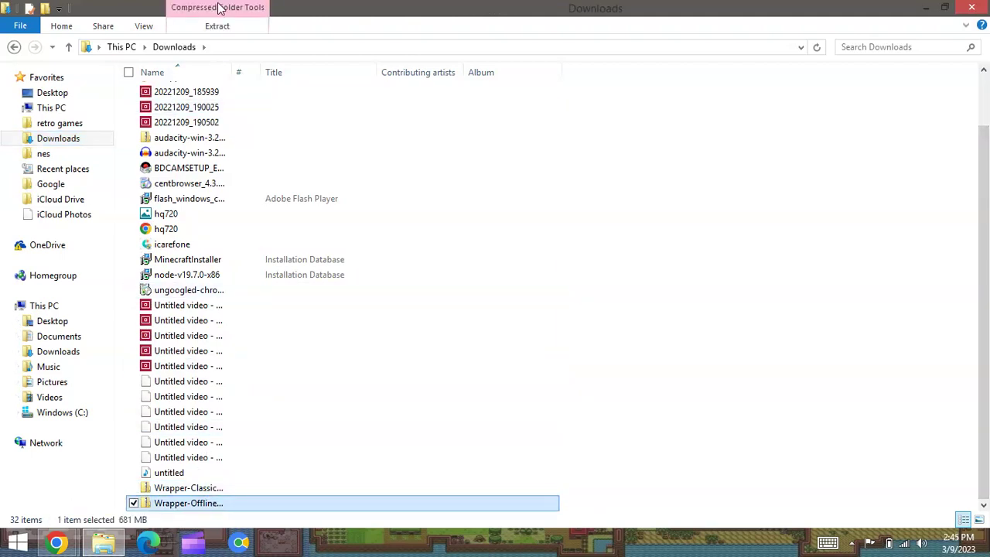
pyautogui.click(226, 29)
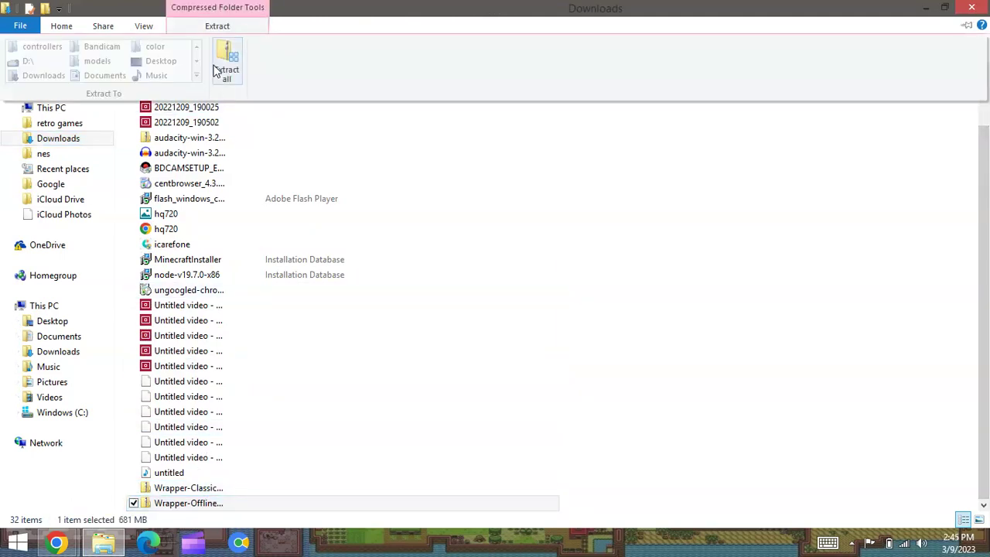
pyautogui.click(219, 68)
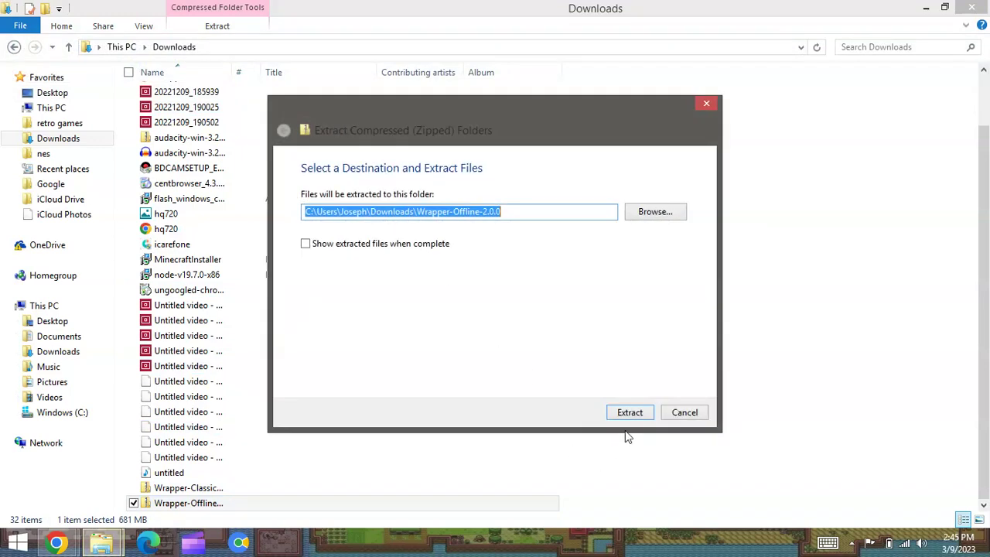
pyautogui.click(688, 413)
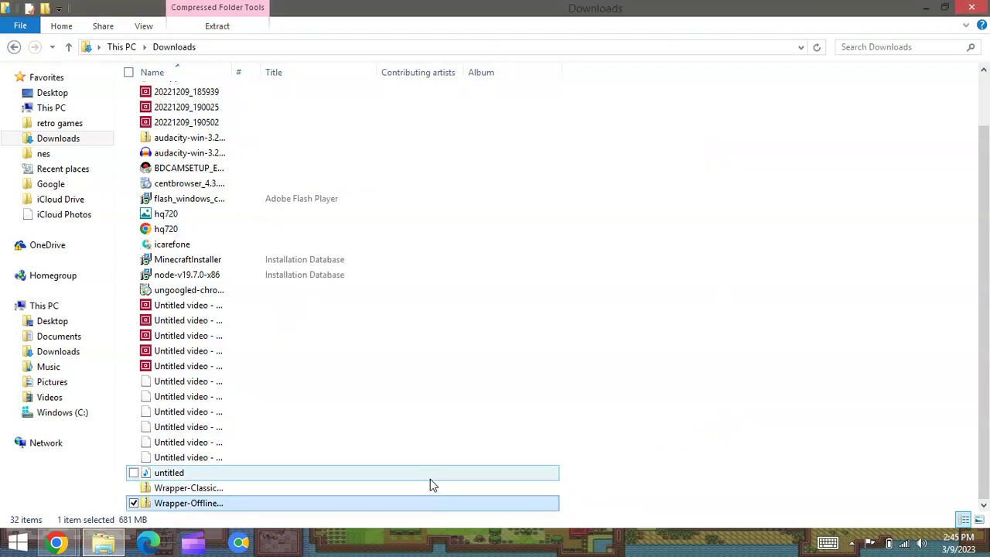
pyautogui.hotkey('shift', 'Delete')
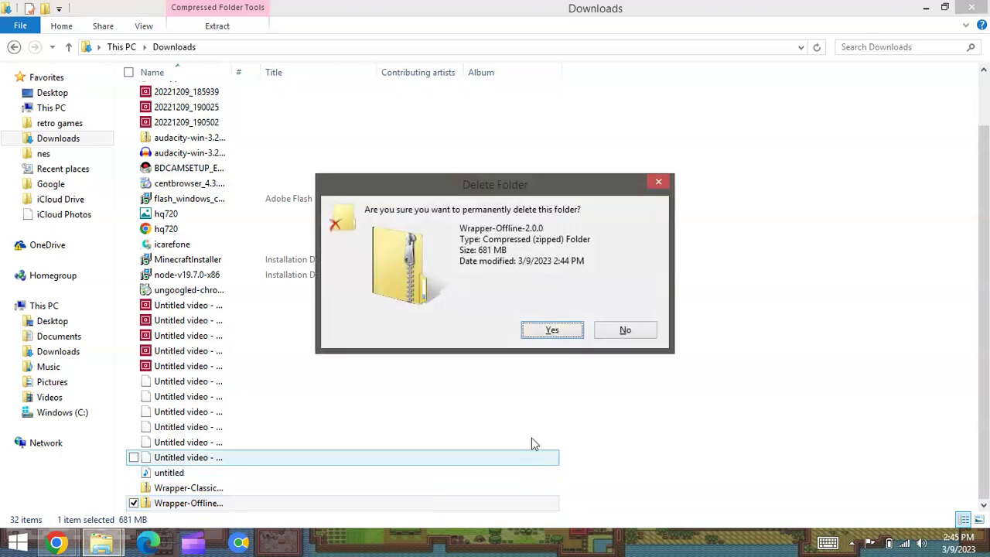
pyautogui.click(552, 329)
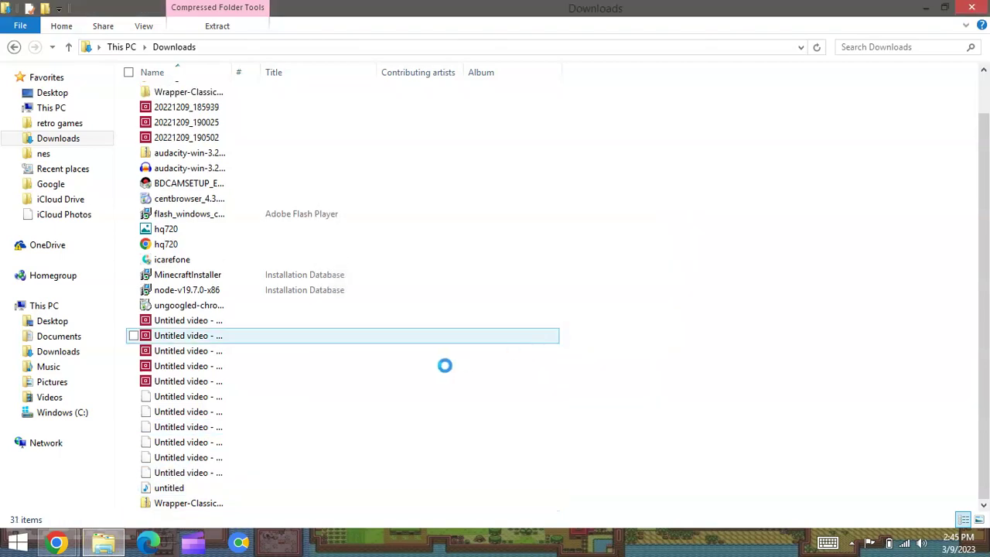
# - Browse to C:\Users\<profile>\Wrapper-Offline in File Explorer and launch Command Prompt from Start
pyautogui.click(80, 413)
pyautogui.click(198, 190)
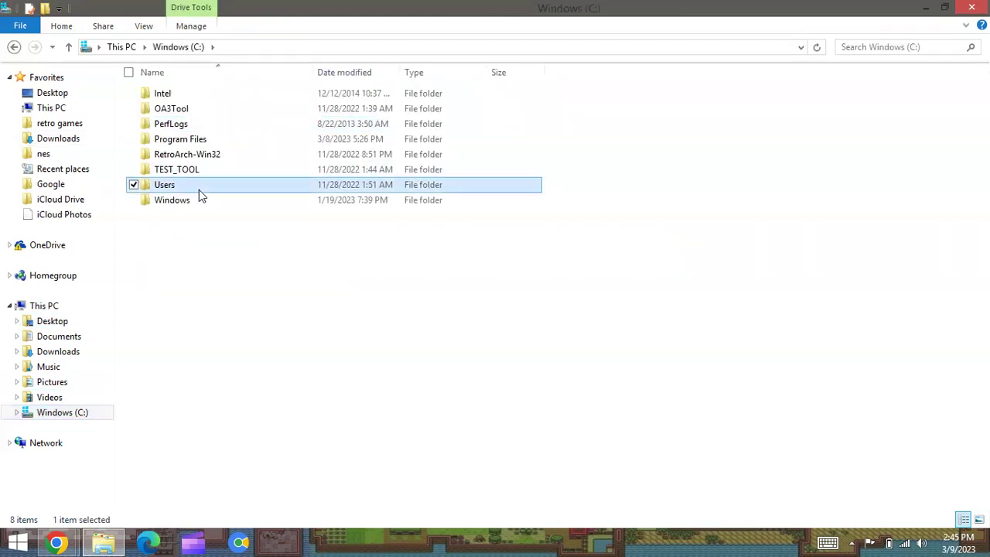
pyautogui.doubleClick(199, 186)
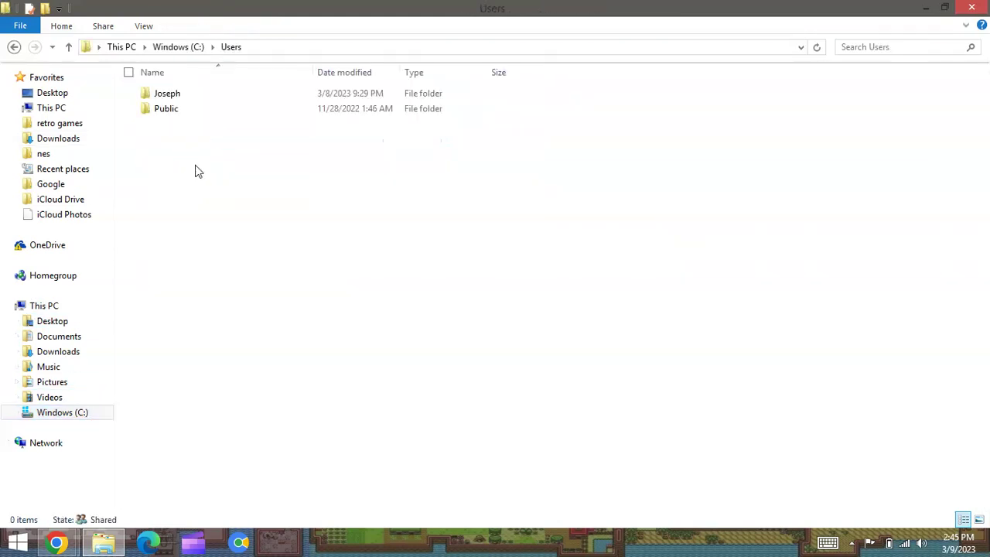
pyautogui.click(185, 93)
pyautogui.doubleClick(185, 92)
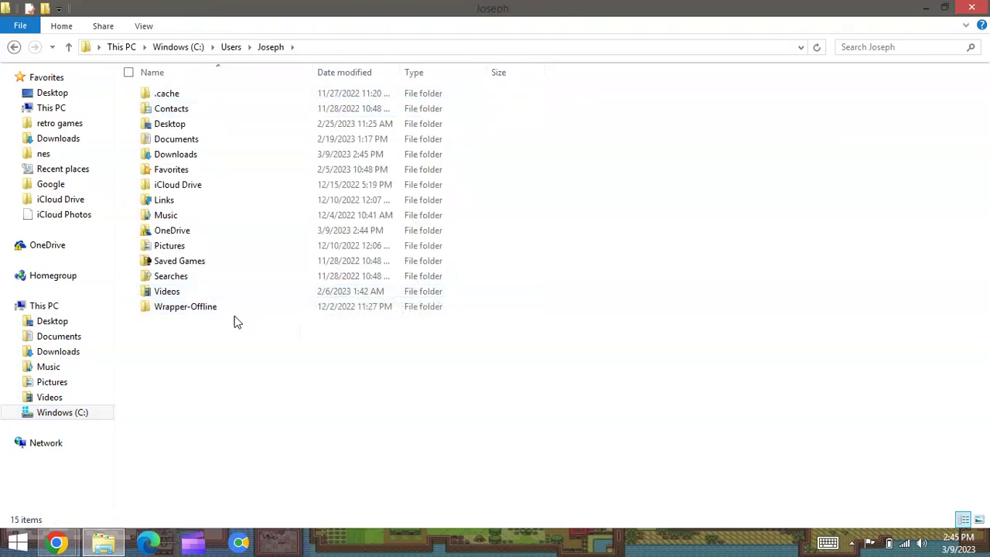
pyautogui.doubleClick(227, 312)
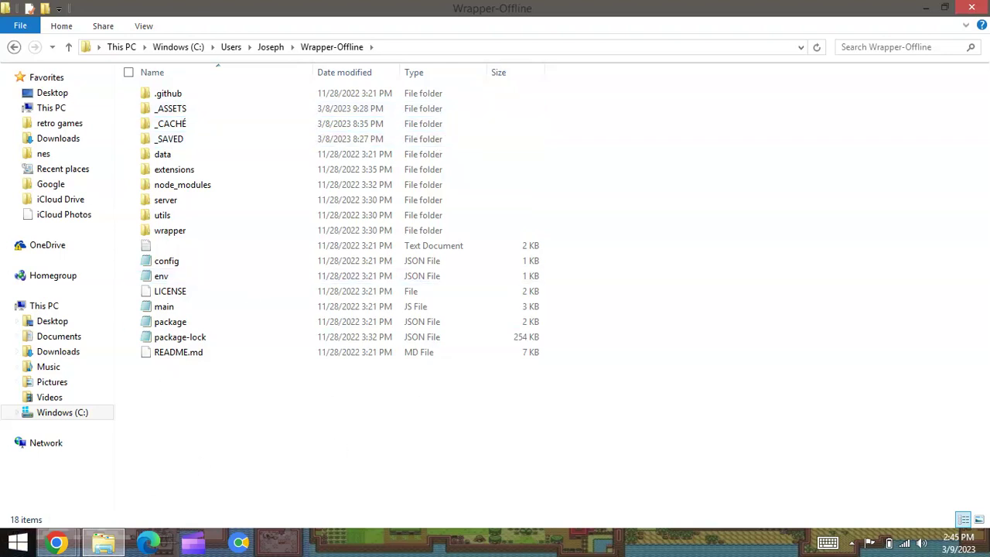
pyautogui.click(3, 549)
pyautogui.click(143, 322)
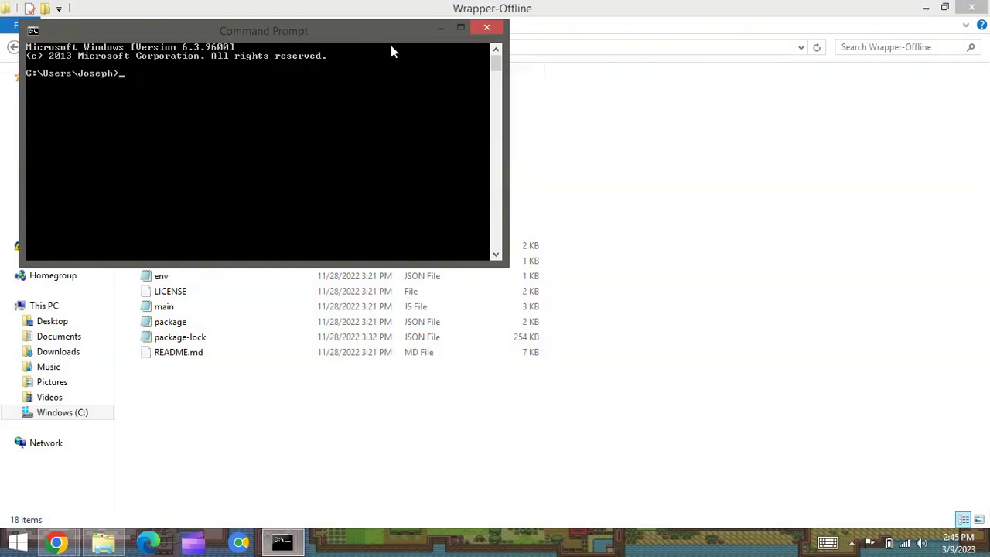
# - Move Command Prompt to the right, run cd Downloads, and begin typing cd Wrapper-Offline
pyautogui.moveTo(246, 31); pyautogui.dragTo(732, 118)
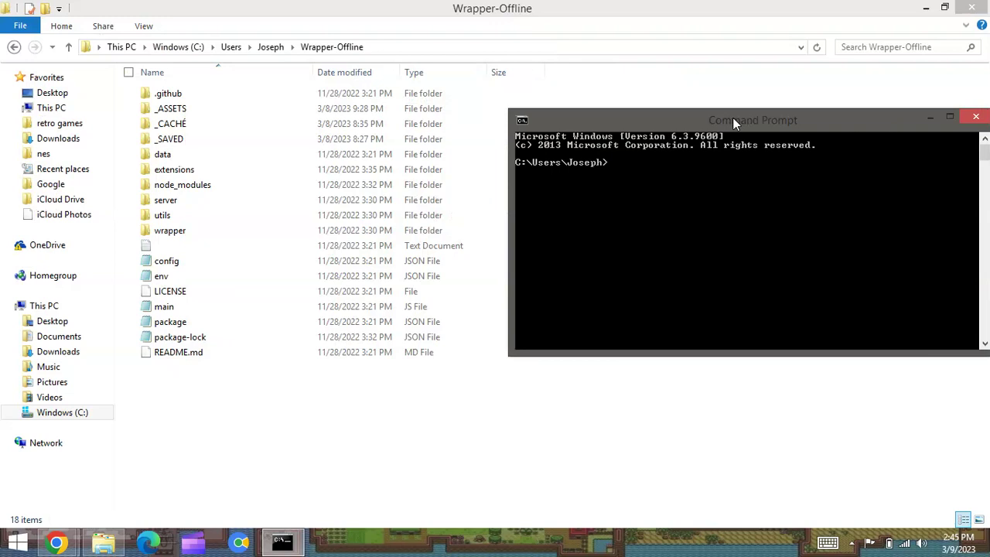
pyautogui.write('cd')
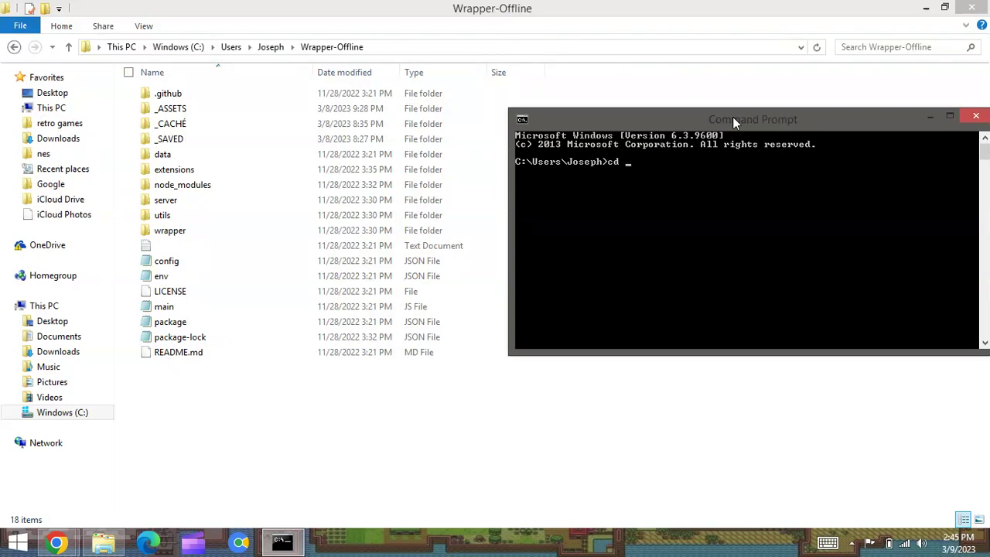
pyautogui.write(' Downloads')
pyautogui.press('Return')
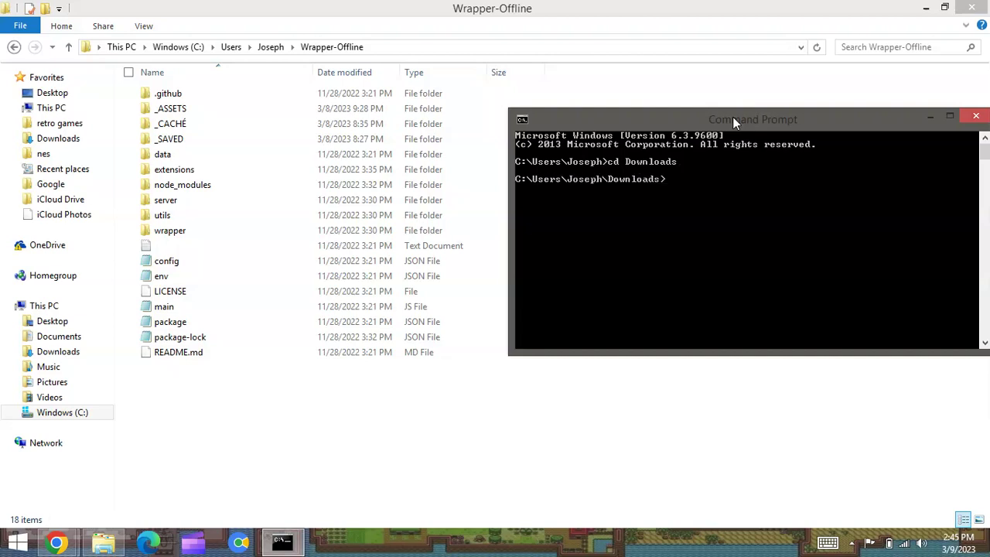
pyautogui.write('cd Wrapper-Offline-')
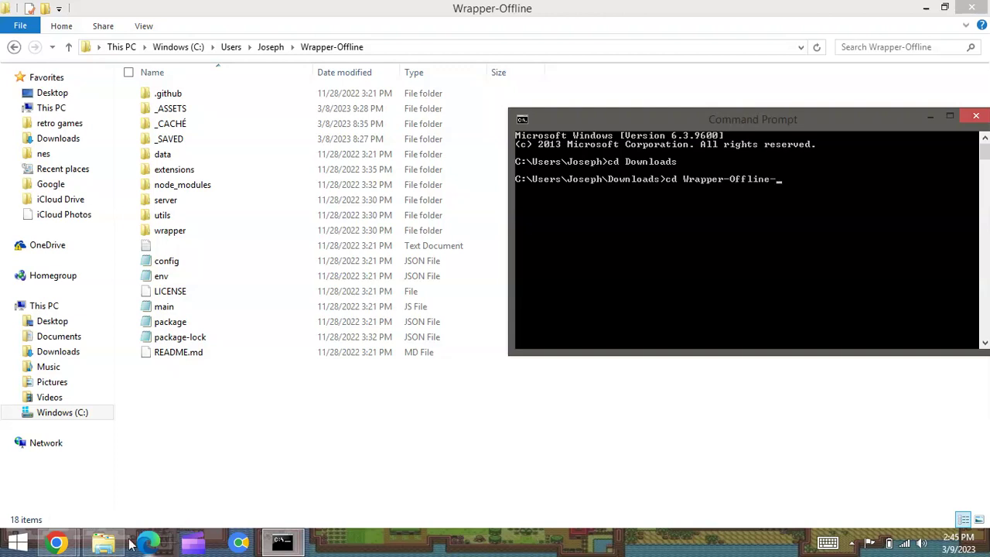
# - Open chrome://downloads in a new Chrome tab, then switch back to Command Prompt
pyautogui.moveTo(60, 545)
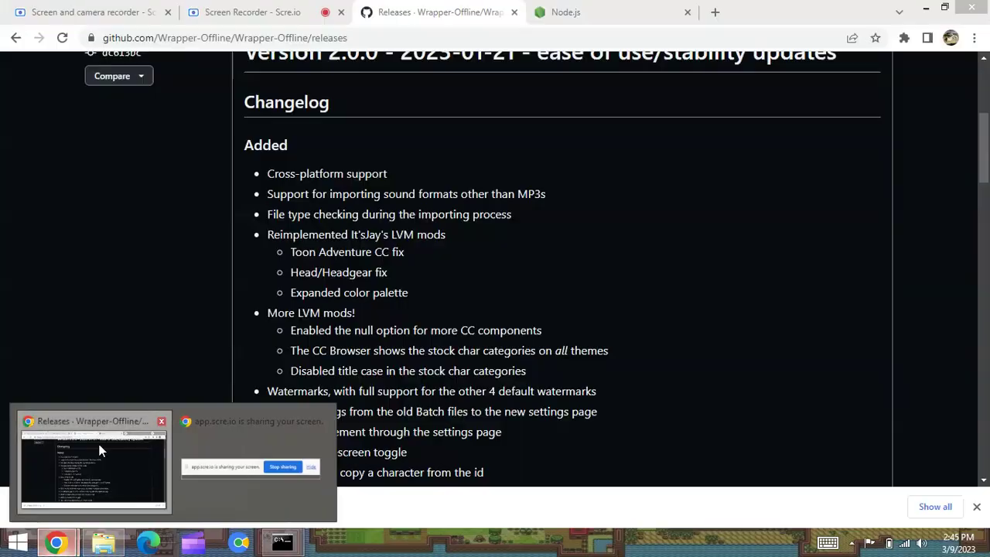
pyautogui.click(99, 449)
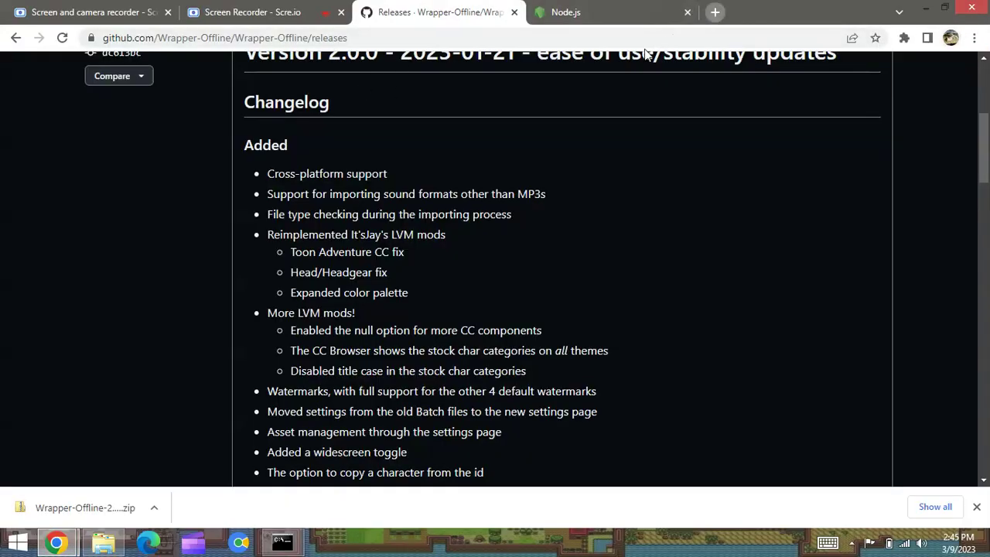
pyautogui.click(714, 14)
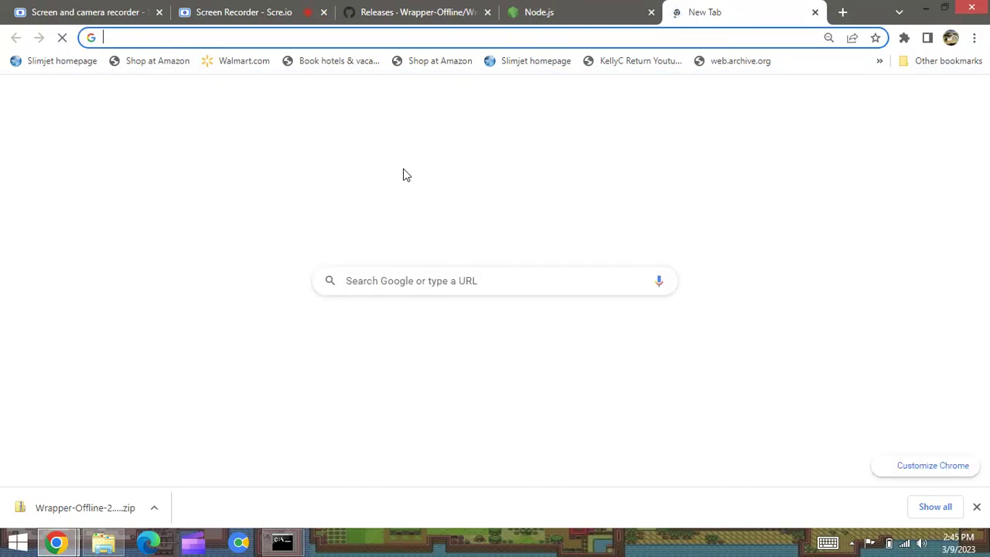
pyautogui.write('chr')
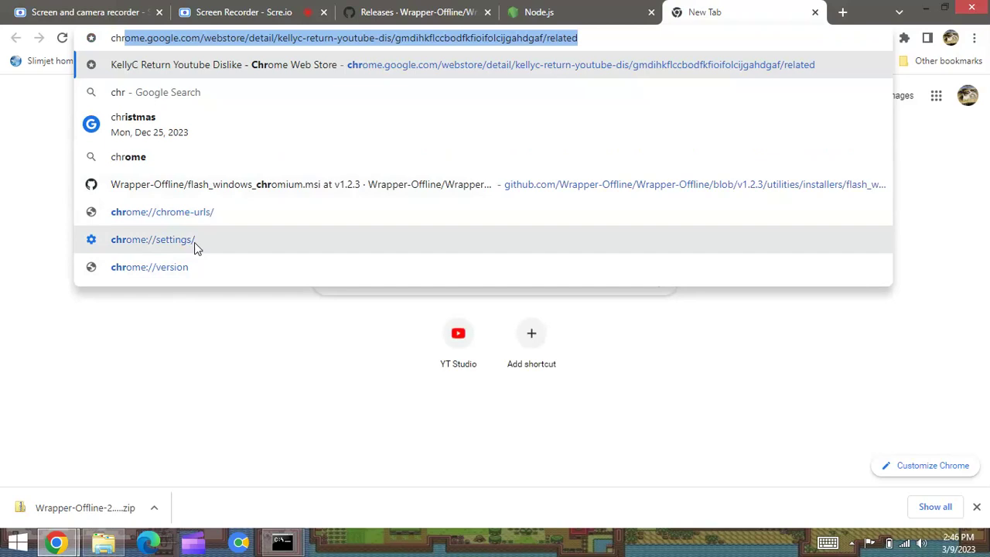
pyautogui.write('ome')
pyautogui.press('BackSpace')
pyautogui.press('BackSpace')
pyautogui.press('BackSpace')
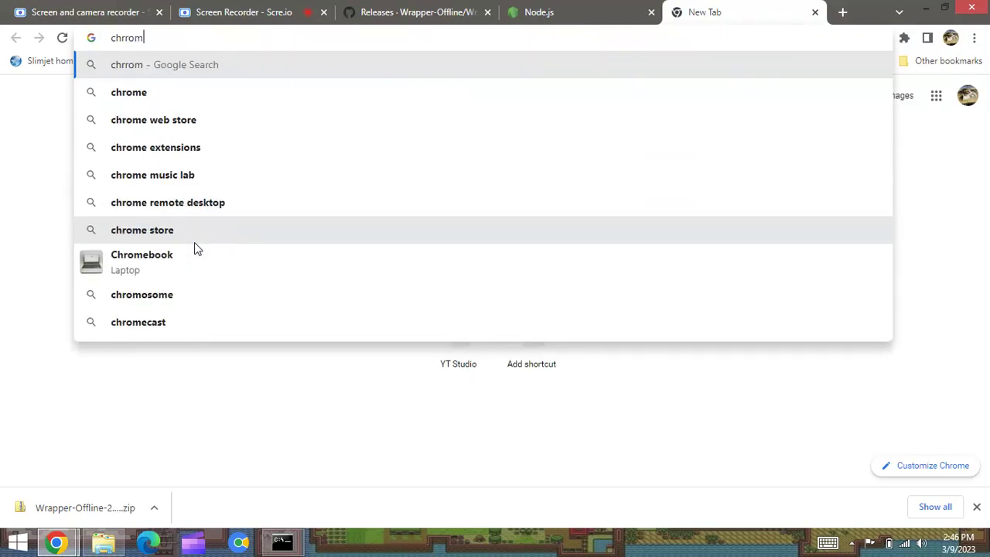
pyautogui.write('omee')
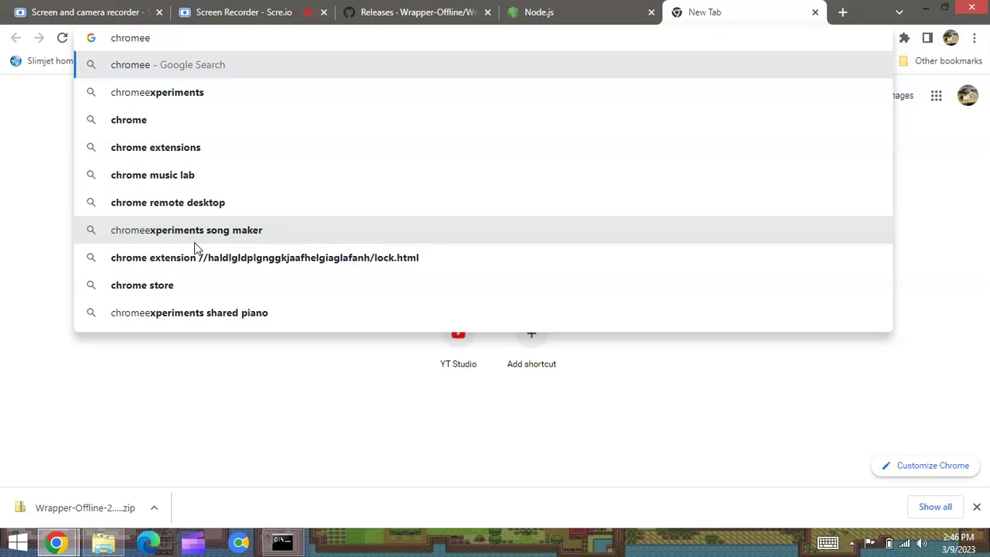
pyautogui.press('BackSpace')
pyautogui.write('://v')
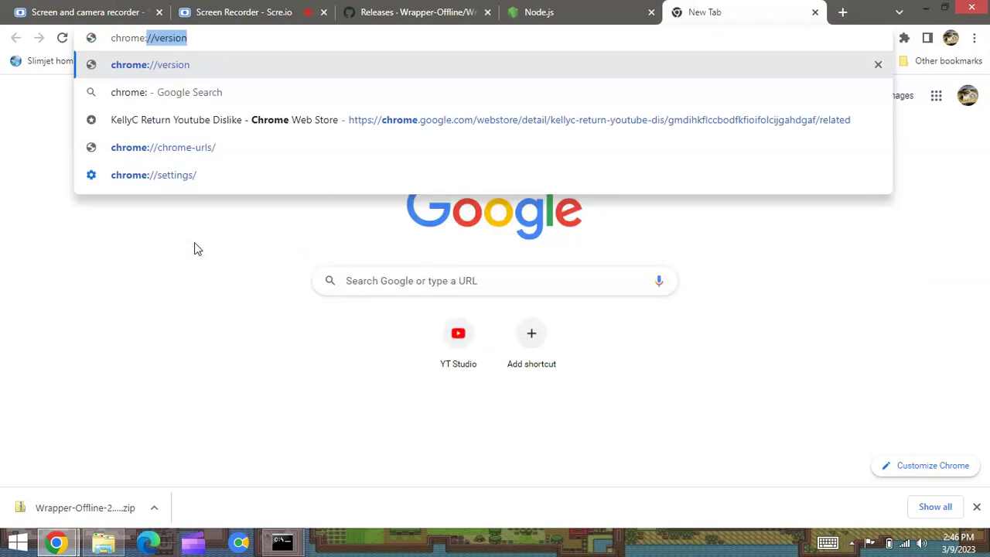
pyautogui.press('BackSpace')
pyautogui.press('BackSpace')
pyautogui.write('downloads')
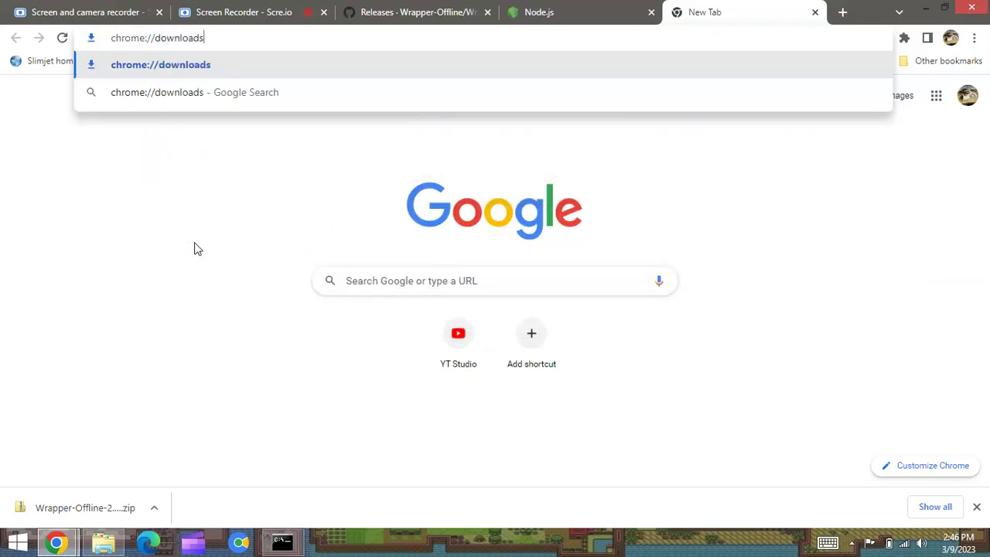
pyautogui.press('Return')
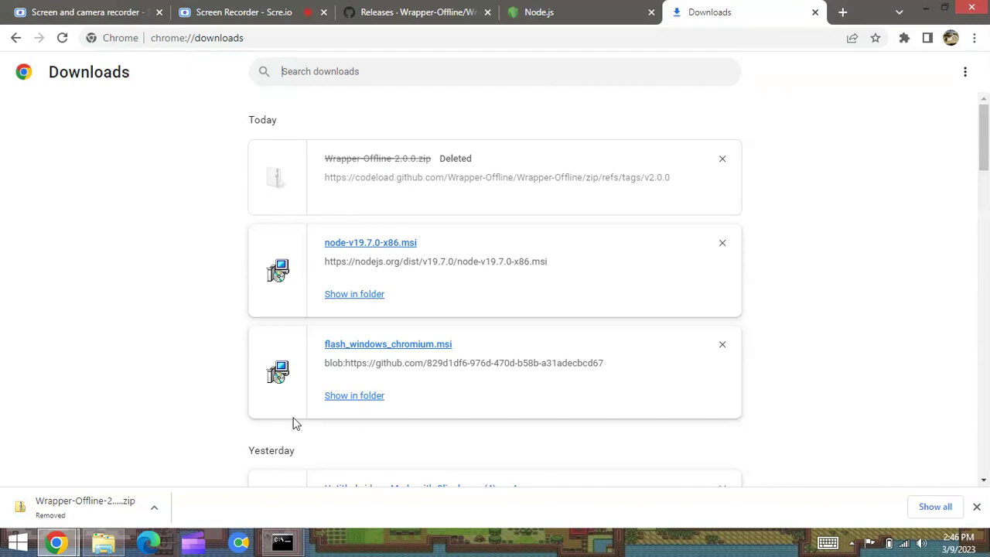
pyautogui.click(282, 542)
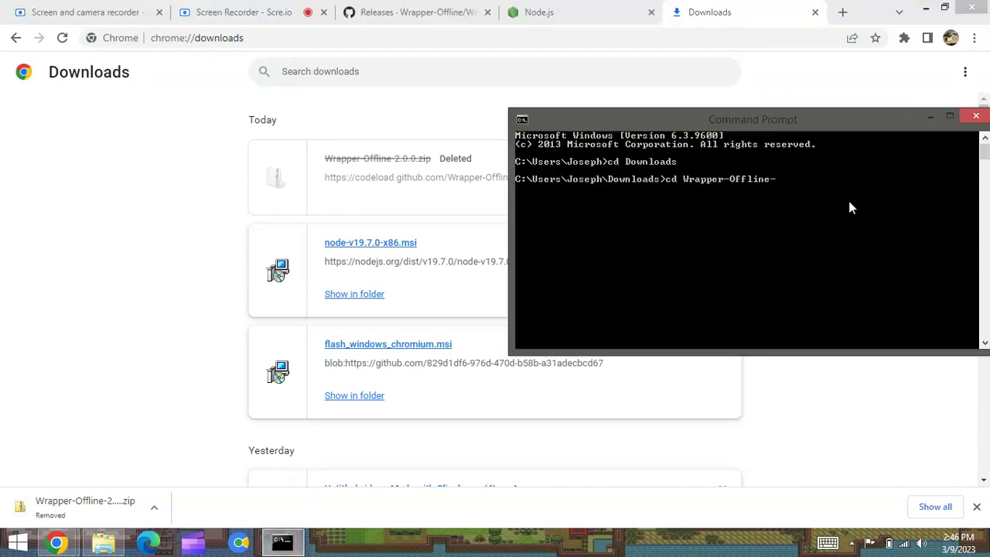
# - Retype the unfinished cd line, trim it back to 'cd Wrapper', and minimize Command Prompt
pyautogui.press('BackSpace')
pyautogui.press('BackSpace')
pyautogui.press('BackSpace')
pyautogui.press('BackSpace')
pyautogui.press('BackSpace')
pyautogui.press('BackSpace')
pyautogui.press('BackSpace')
pyautogui.press('BackSpace')
pyautogui.press('BackSpace')
pyautogui.write('r Offine 2.0.0')
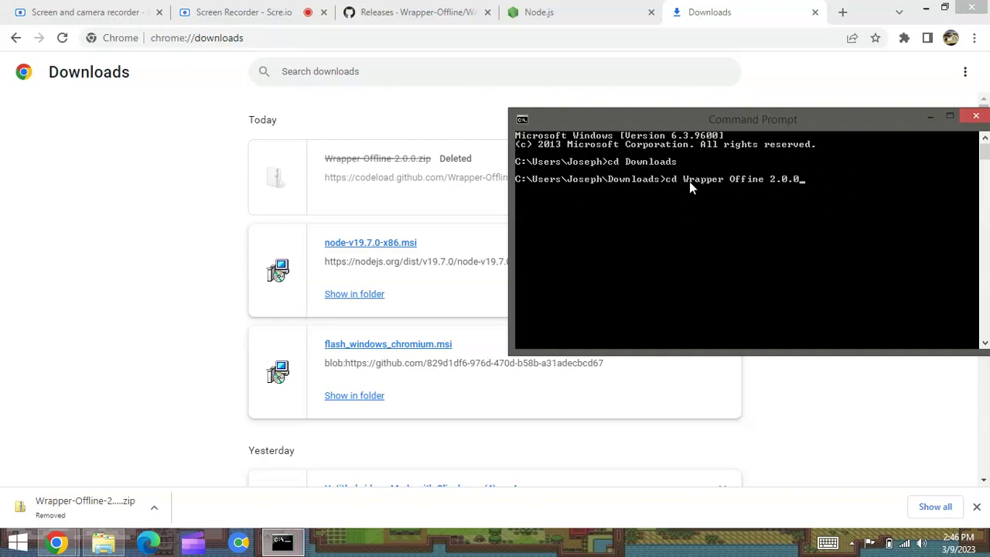
pyautogui.press('BackSpace')
pyautogui.press('BackSpace')
pyautogui.press('BackSpace')
pyautogui.press('BackSpace')
pyautogui.press('BackSpace')
pyautogui.press('BackSpace')
pyautogui.press('BackSpace')
pyautogui.press('BackSpace')
pyautogui.press('BackSpace')
pyautogui.press('BackSpace')
pyautogui.press('BackSpace')
pyautogui.press('BackSpace')
pyautogui.press('BackSpace')
pyautogui.click(930, 117)
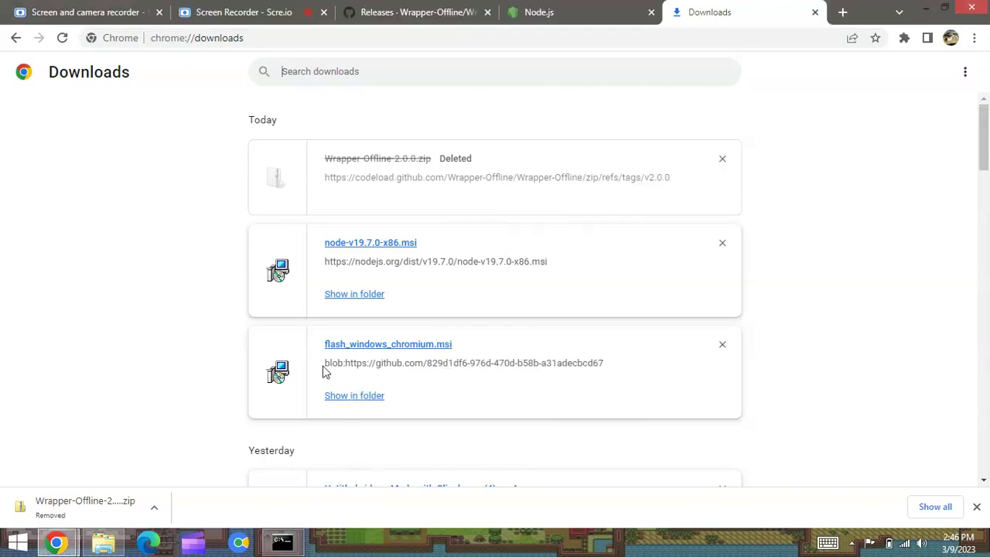
# - Restore Command Prompt and run cd ./ then cd ../ to return to the user folder
pyautogui.click(106, 542)
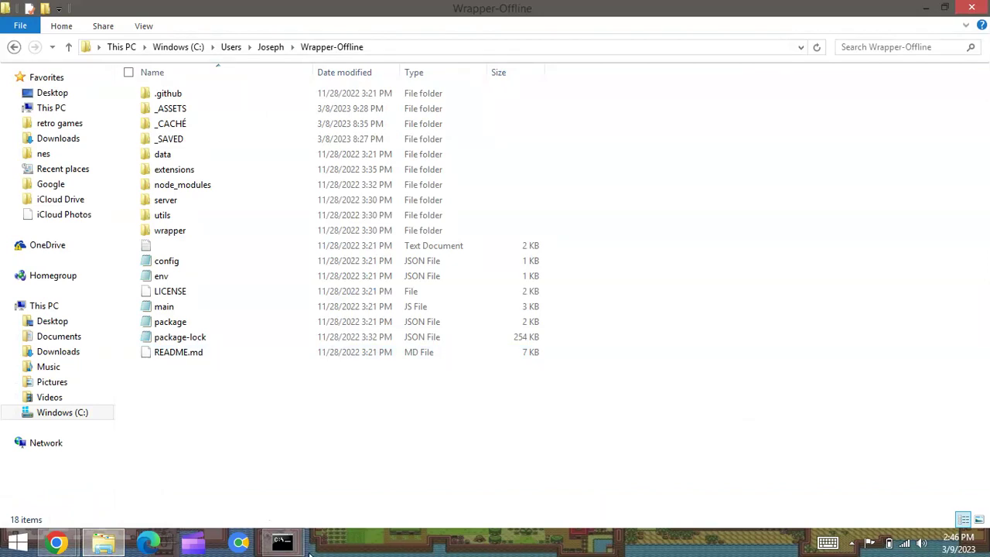
pyautogui.click(283, 541)
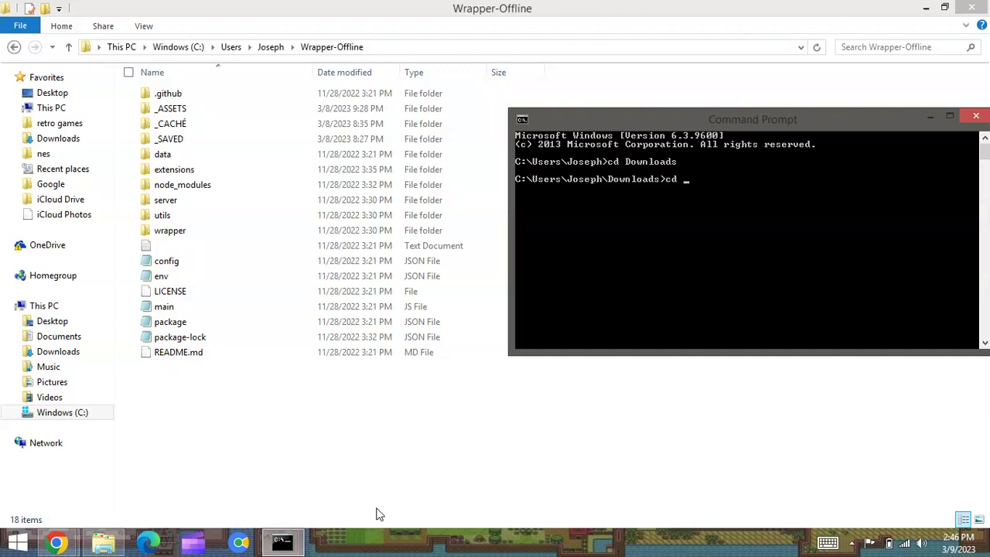
pyautogui.write('cd ./')
pyautogui.press('Return')
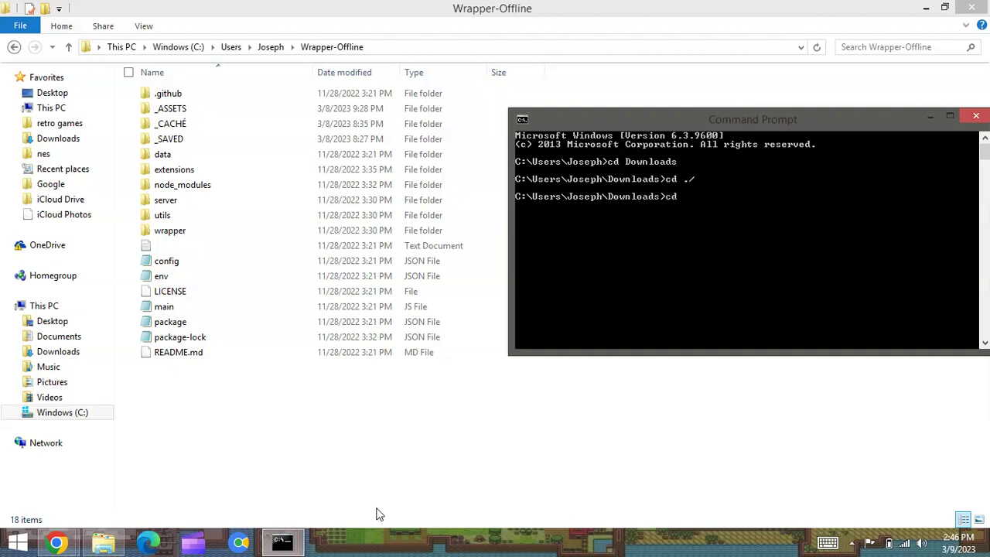
pyautogui.write('cd ../')
pyautogui.press('Return')
# - Change into the Wrapper Offline folder and run npm install there
pyautogui.write('cd Wrapper Offl')
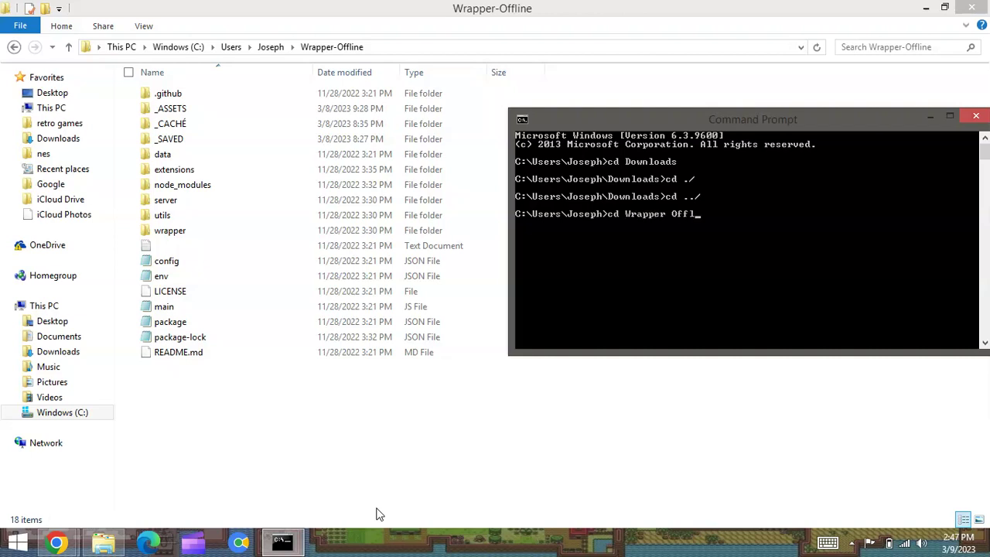
pyautogui.write('ine')
pyautogui.press('Return')
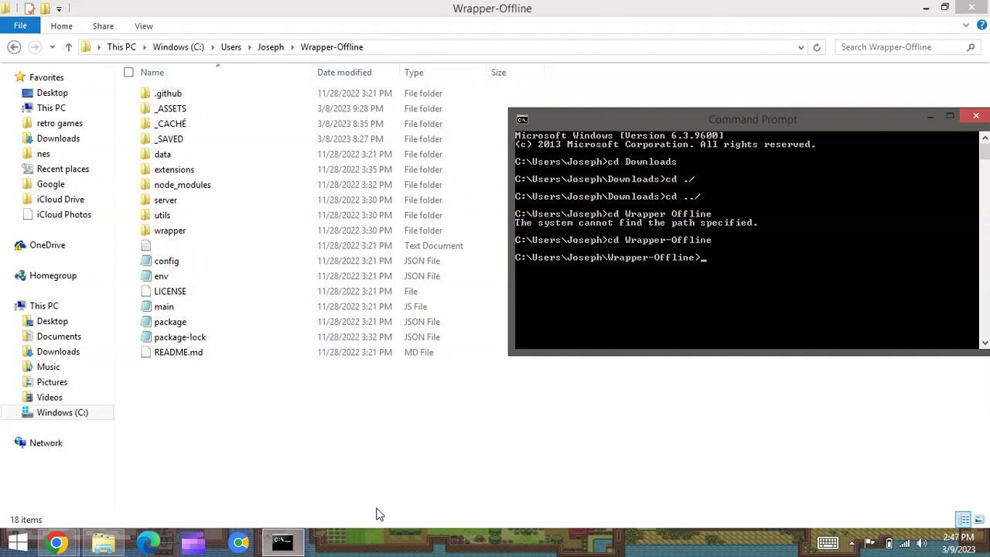
pyautogui.write('npm inst')
pyautogui.press('Return')
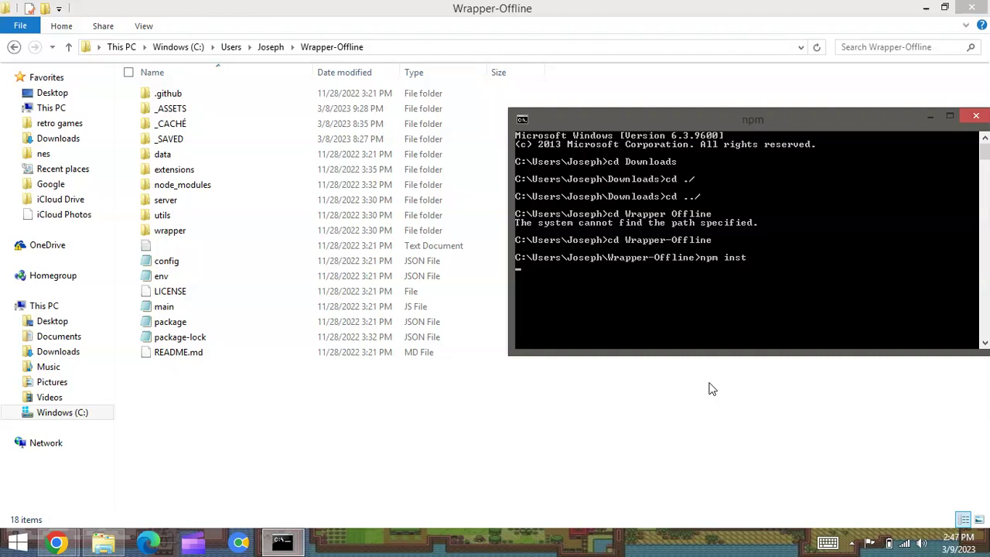
# - Close the npm console, open a fresh Command Prompt, cd into Wrapper-Offline and run npm start
pyautogui.click(976, 115)
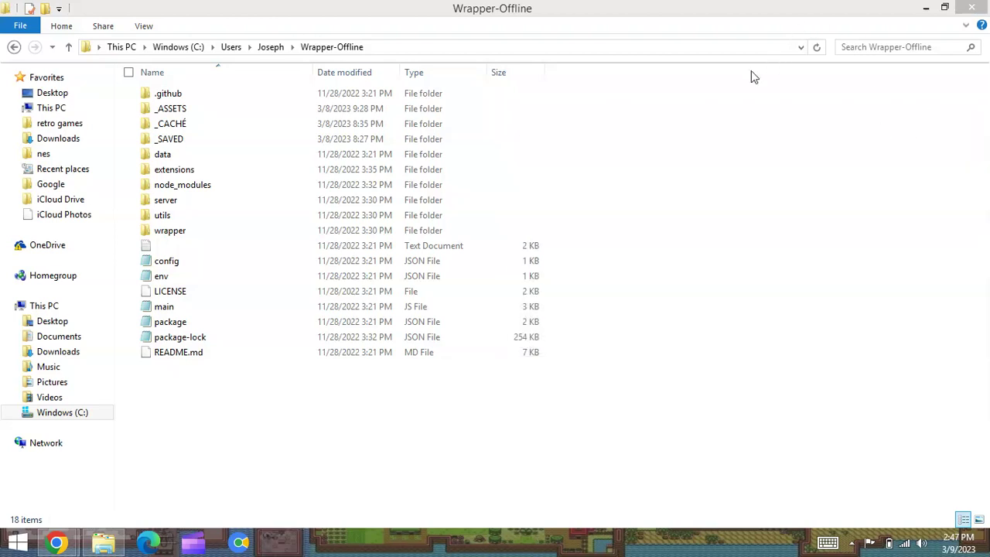
pyautogui.press('super')
pyautogui.click(166, 340)
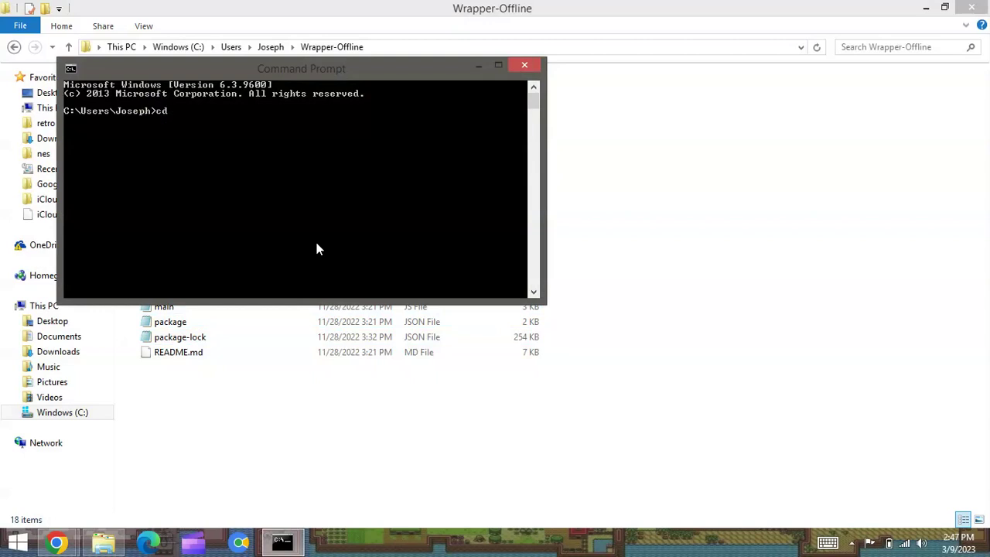
pyautogui.write('cd Wrappe')
pyautogui.write('r-Offlin')
pyautogui.write('e')
pyautogui.press('Return')
pyautogui.write('np')
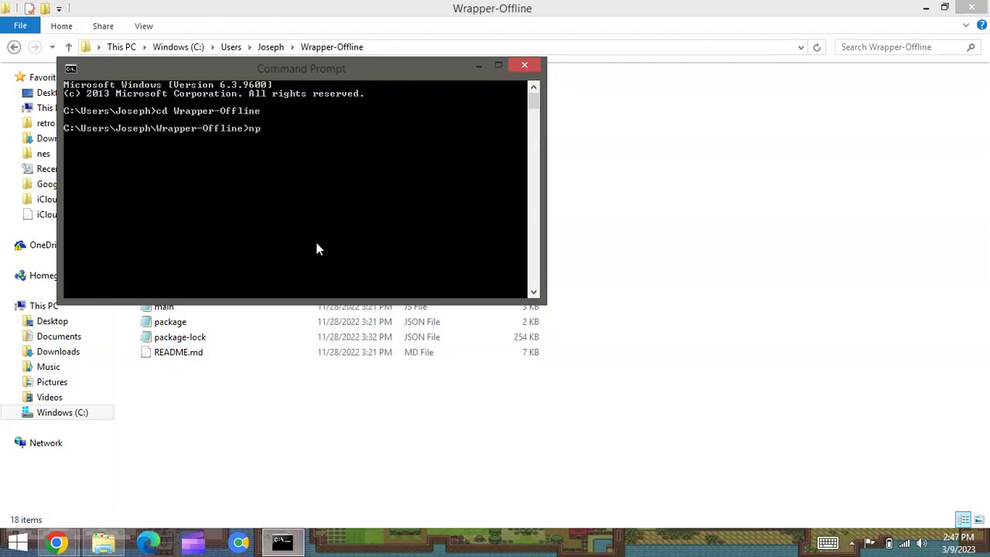
pyautogui.write('m start')
pyautogui.press('Return')
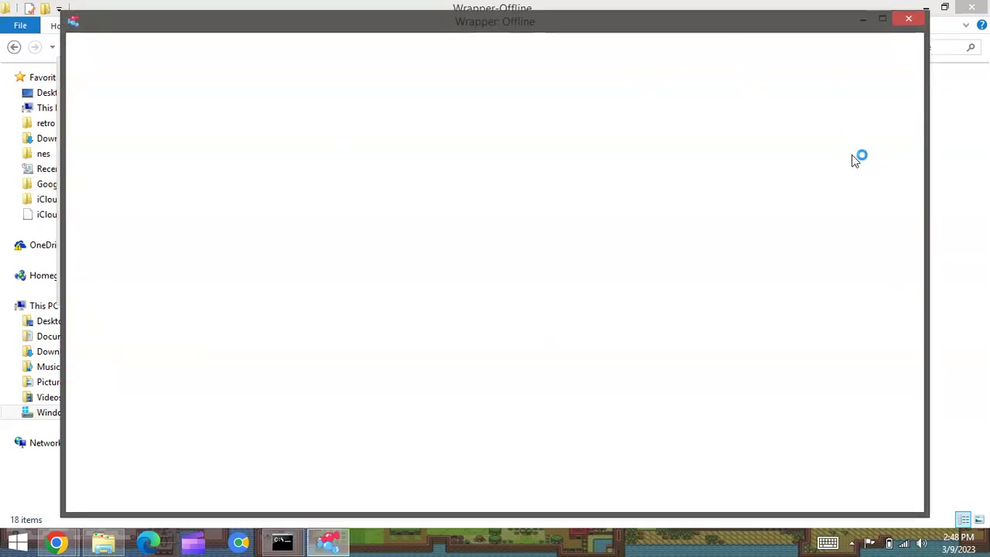
# - Restore the Wrapper: Offline window, close DevTools, and scroll through the loaded video list
pyautogui.click(864, 20)
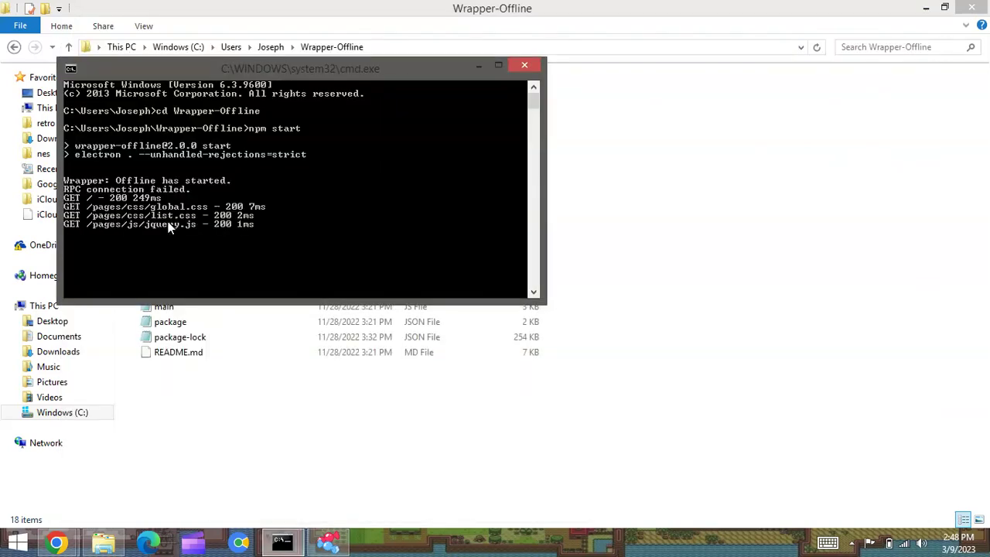
pyautogui.click(328, 541)
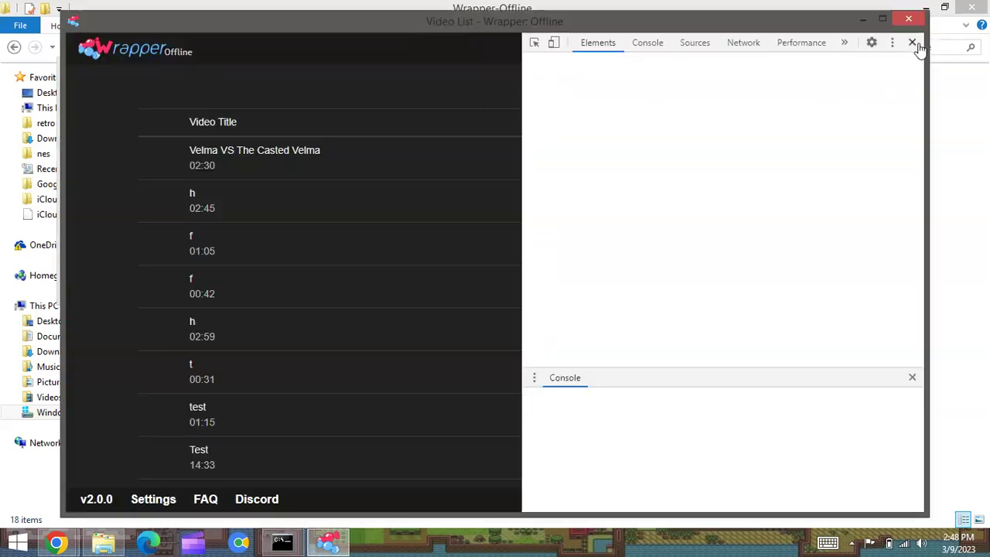
pyautogui.click(913, 43)
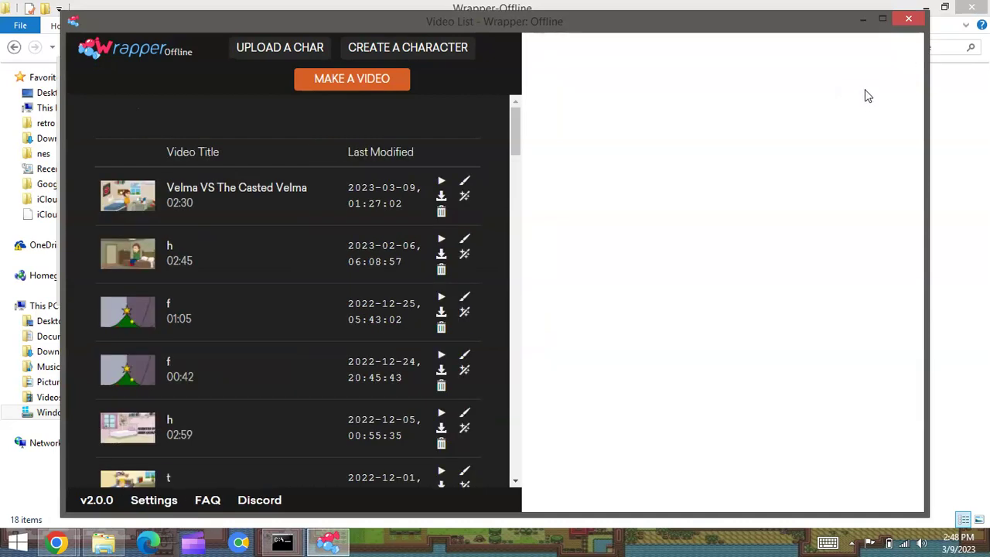
pyautogui.scroll(-2, 495, 224)
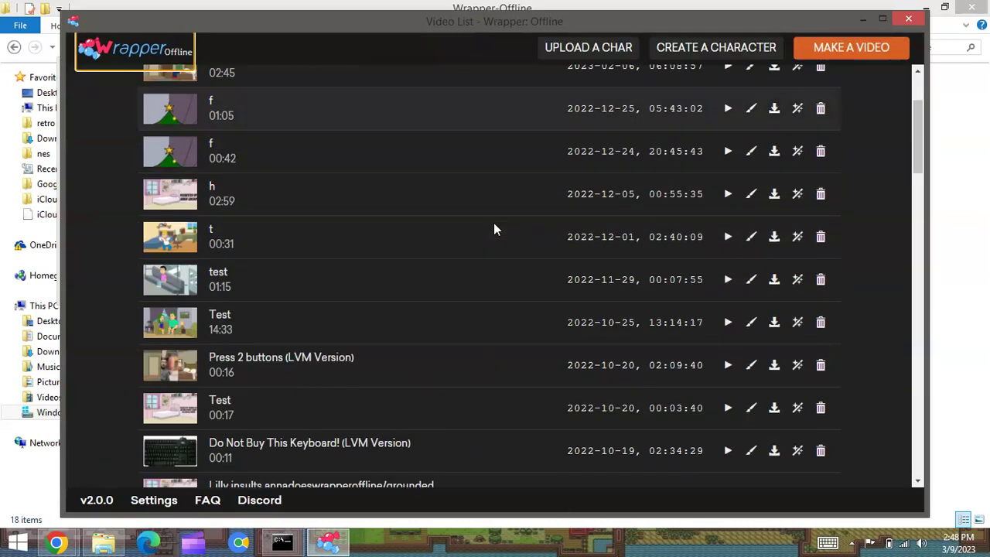
pyautogui.scroll(-8, 493, 228)
pyautogui.scroll(-4, 495, 286)
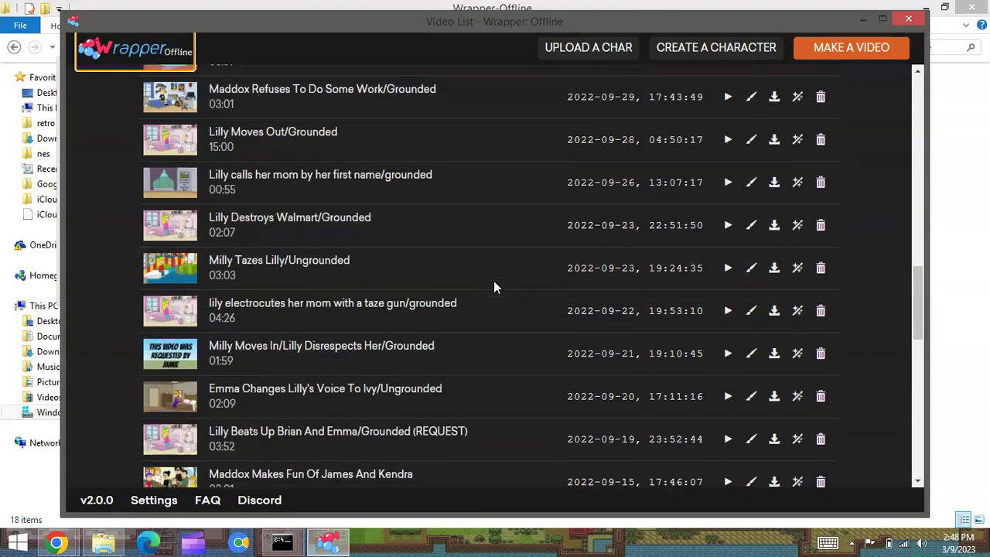
pyautogui.scroll(-10, 495, 286)
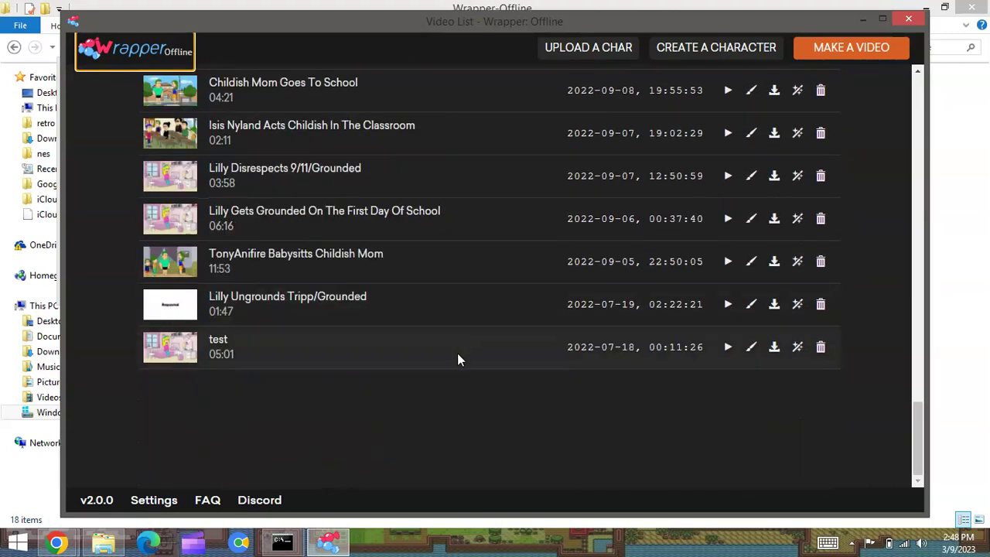
pyautogui.scroll(20, 462, 349)
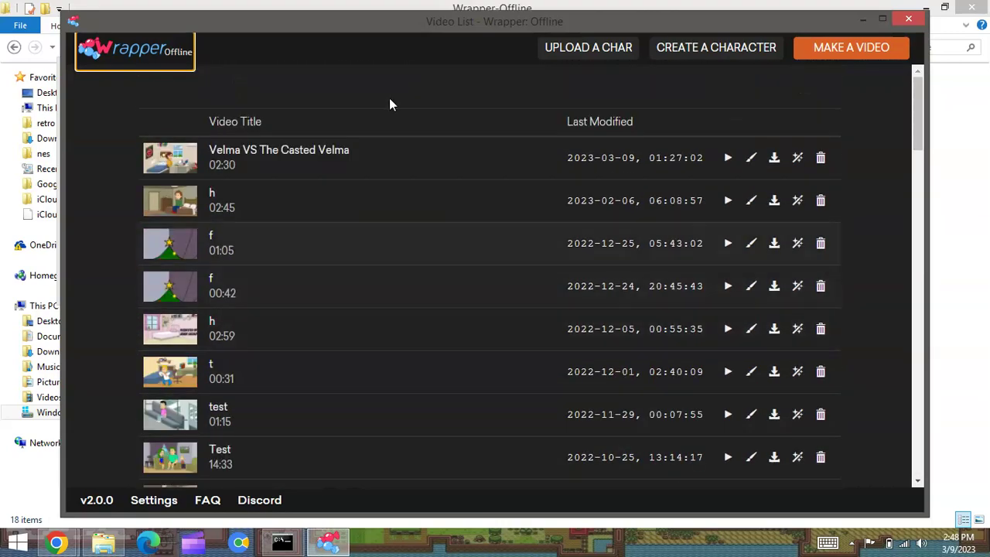
# - Minimize File Explorer, maximize Wrapper: Offline, and choose MAKE A VIDEO to reach the theme picker
pyautogui.moveTo(526, 28); pyautogui.dragTo(582, 43)
pyautogui.click(113, 539)
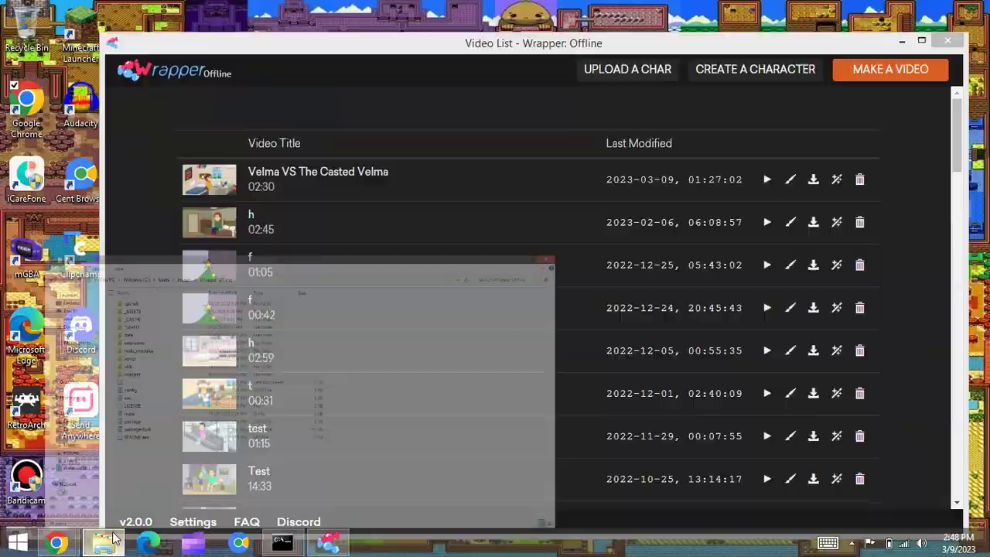
pyautogui.click(331, 541)
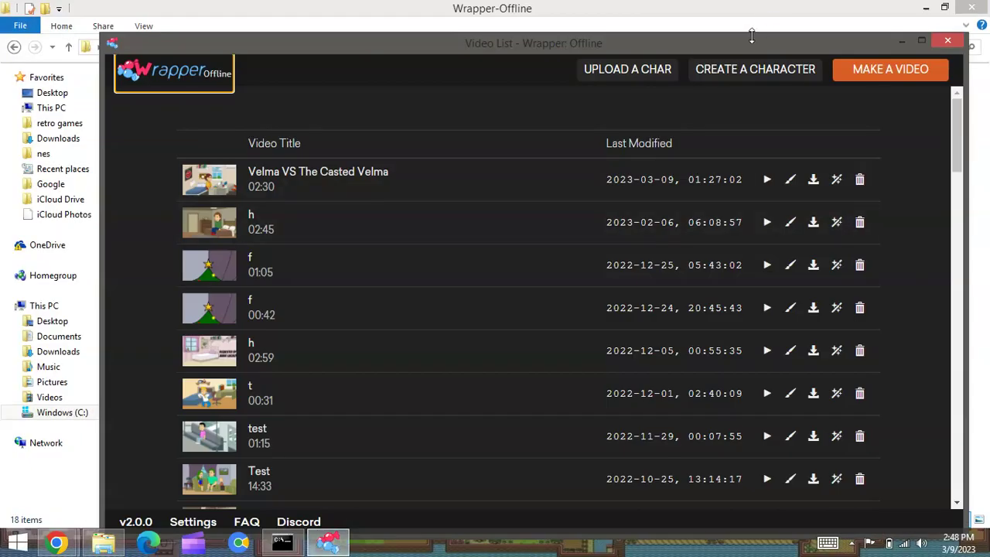
pyautogui.click(926, 7)
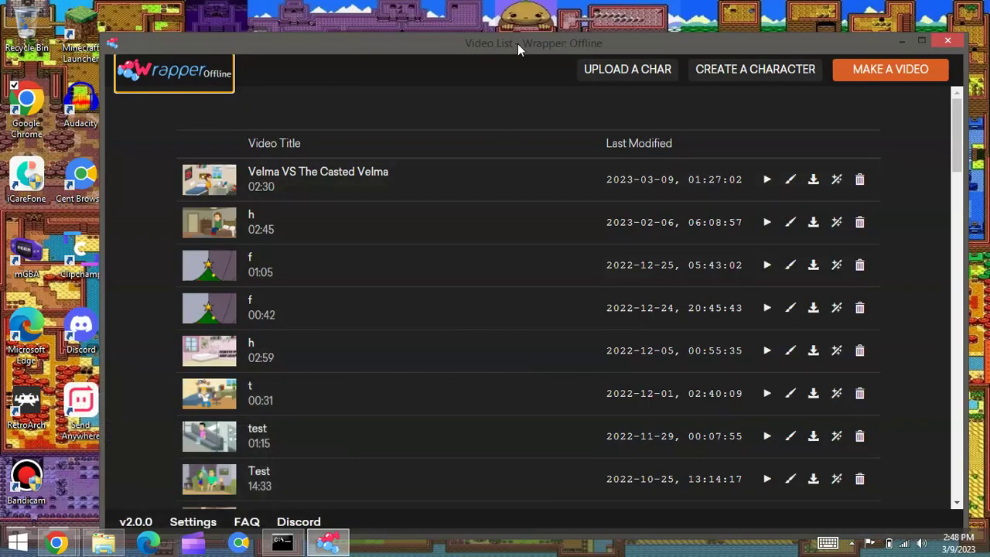
pyautogui.moveTo(517, 43); pyautogui.dragTo(488, 12)
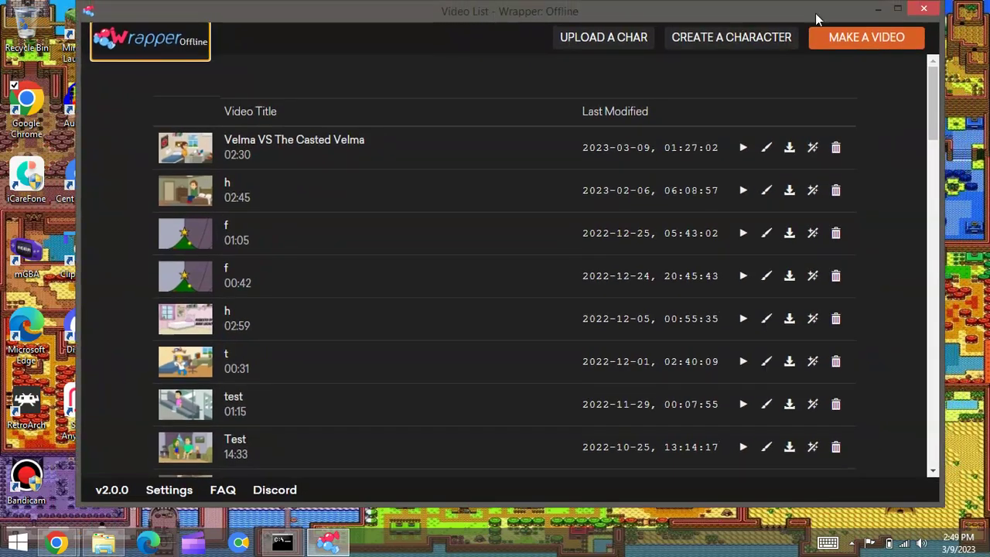
pyautogui.click(897, 9)
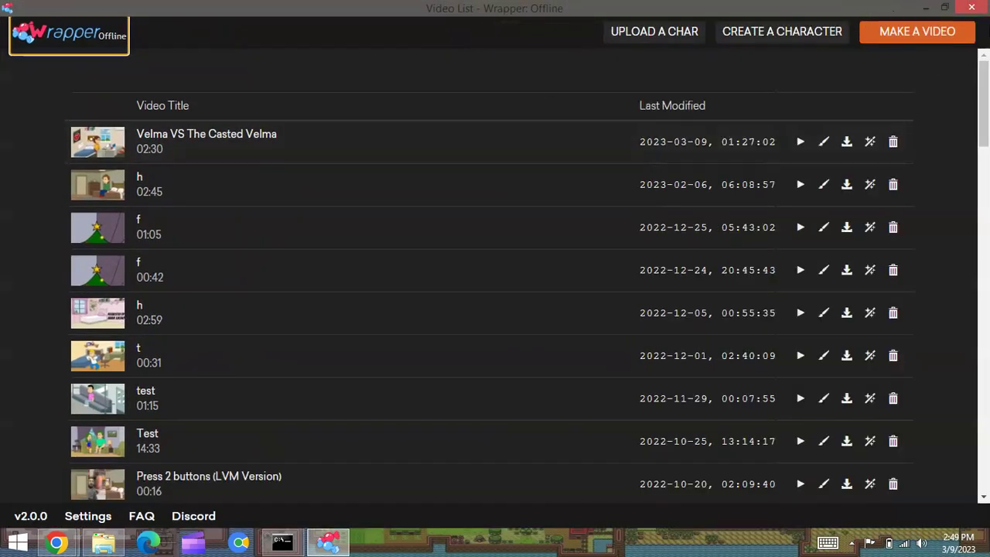
pyautogui.click(932, 32)
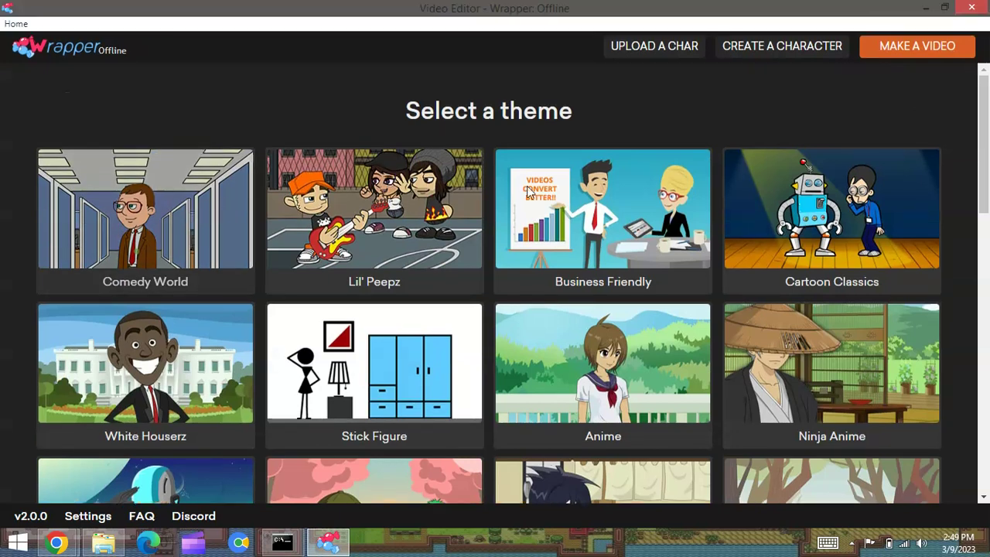
# - Close Wrapper: Offline and open C:\Windows in File Explorer
pyautogui.click(971, 8)
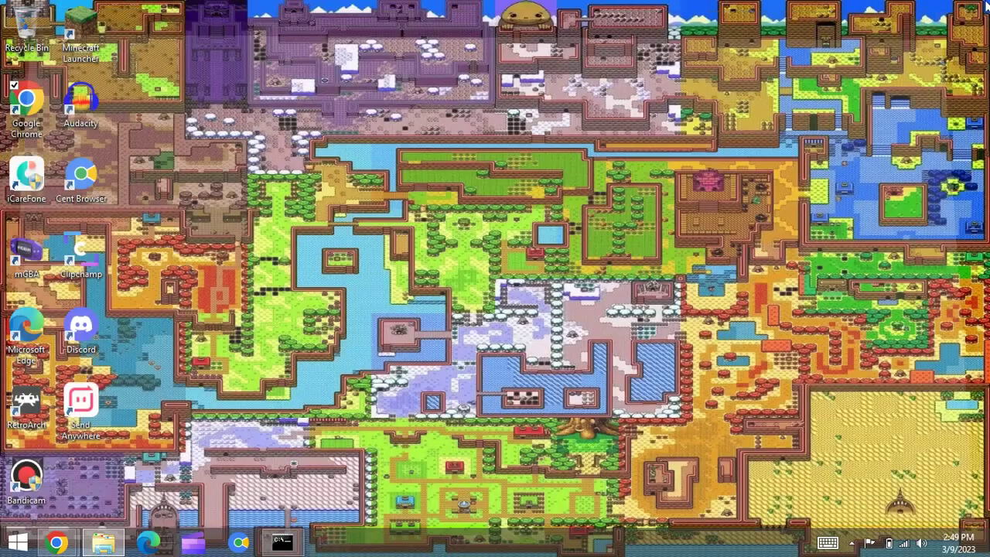
pyautogui.click(103, 543)
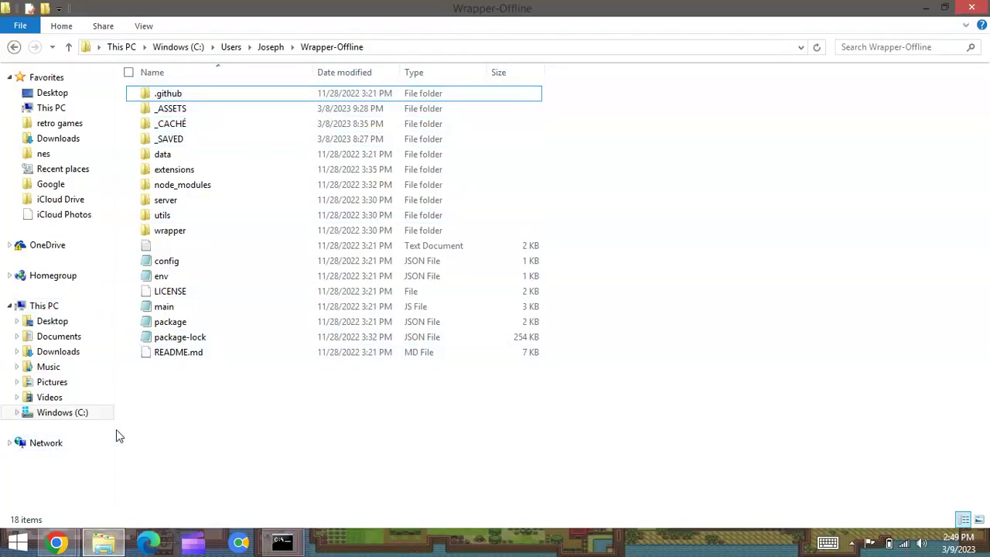
pyautogui.click(66, 398)
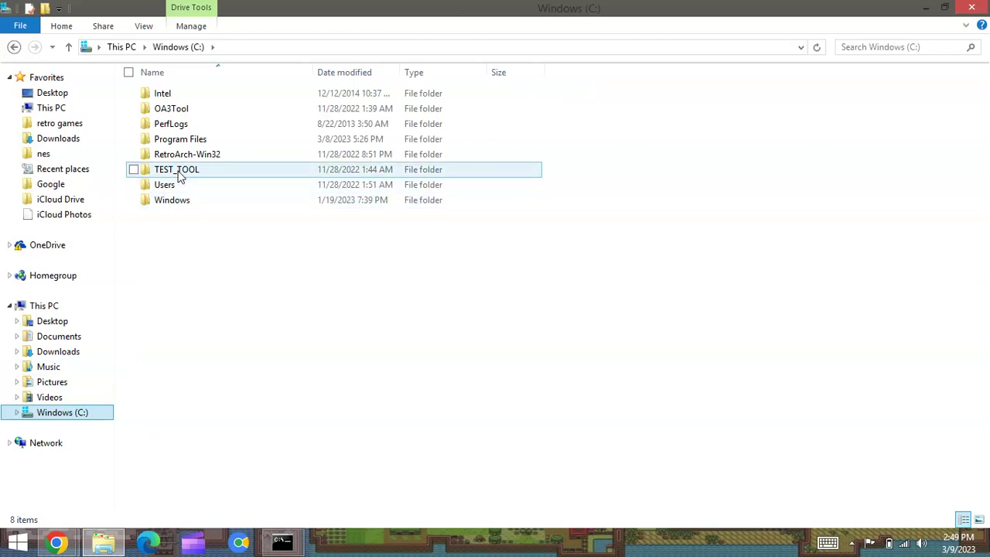
pyautogui.click(175, 201)
pyautogui.doubleClick(173, 200)
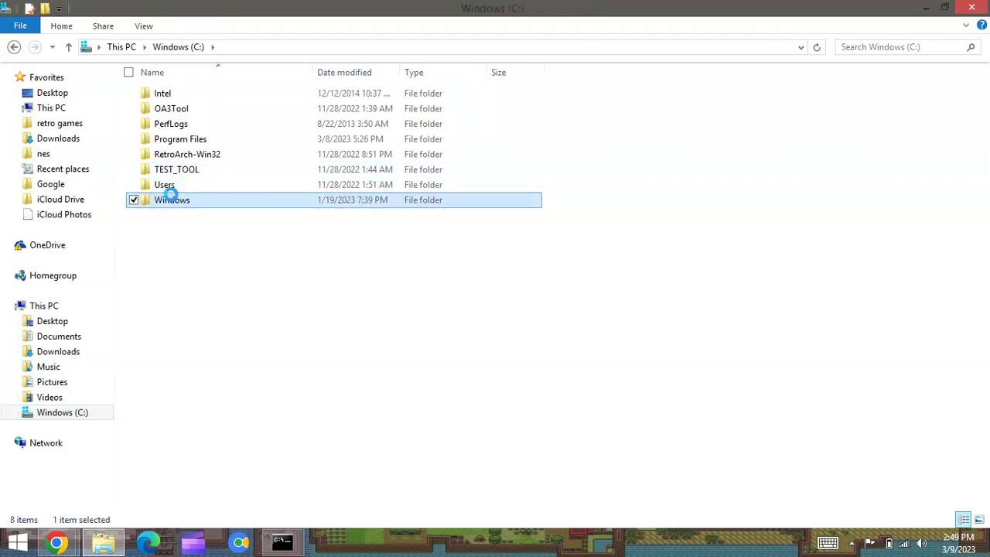
# - Open System32\Macromed\Flash, listing 8 files including pepflashplayer32_32_0_0_371.dll
pyautogui.scroll(-10, 170, 228)
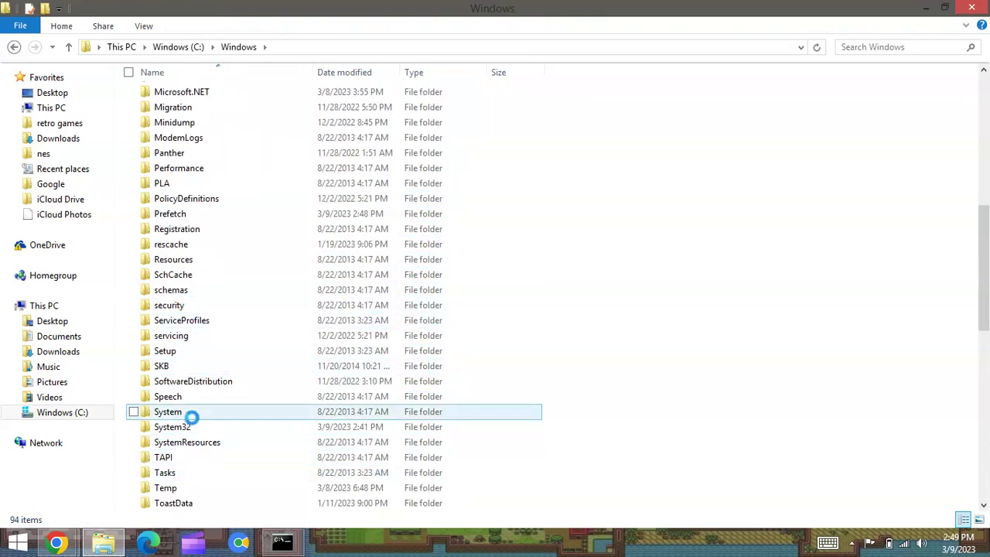
pyautogui.click(198, 432)
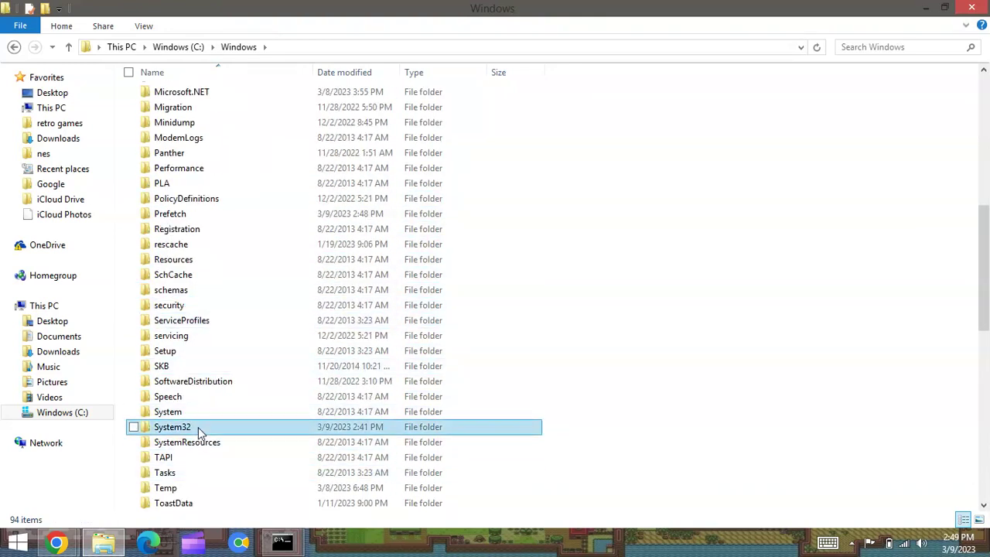
pyautogui.doubleClick(199, 432)
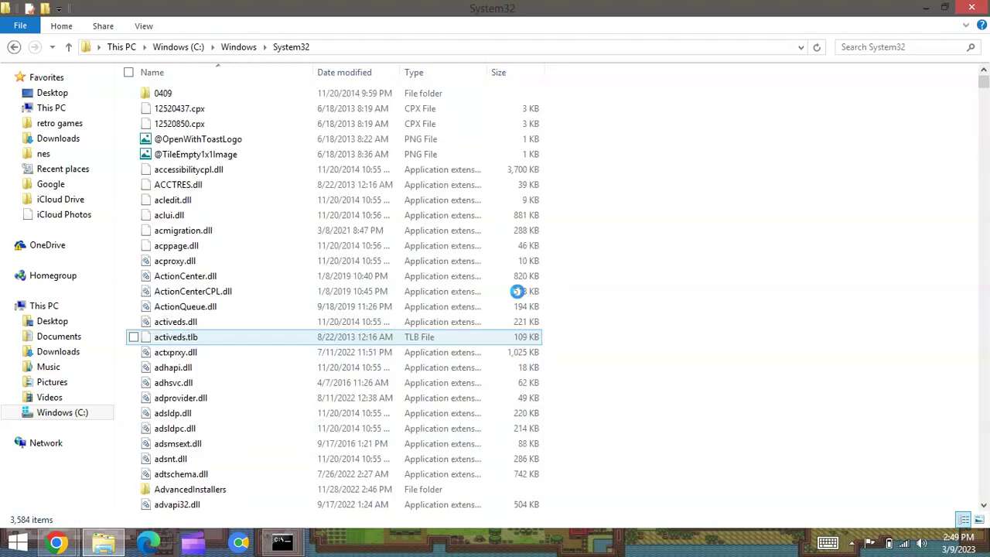
pyautogui.scroll(-13, 362, 418)
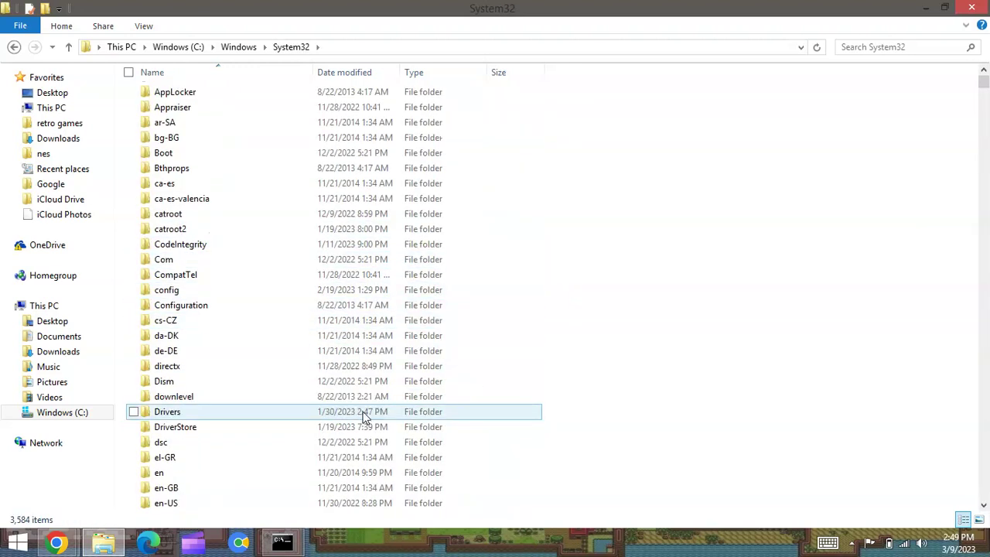
pyautogui.scroll(-4, 362, 418)
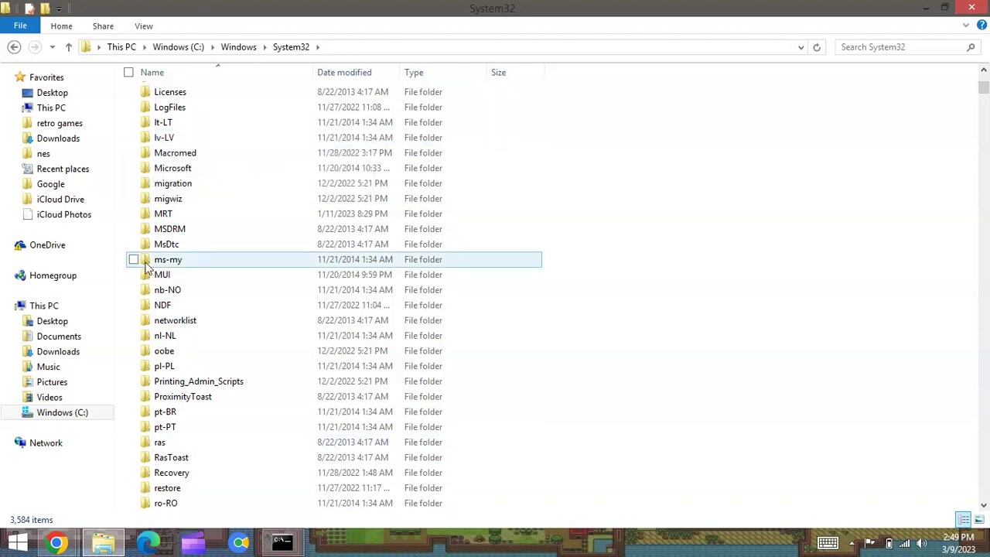
pyautogui.doubleClick(183, 154)
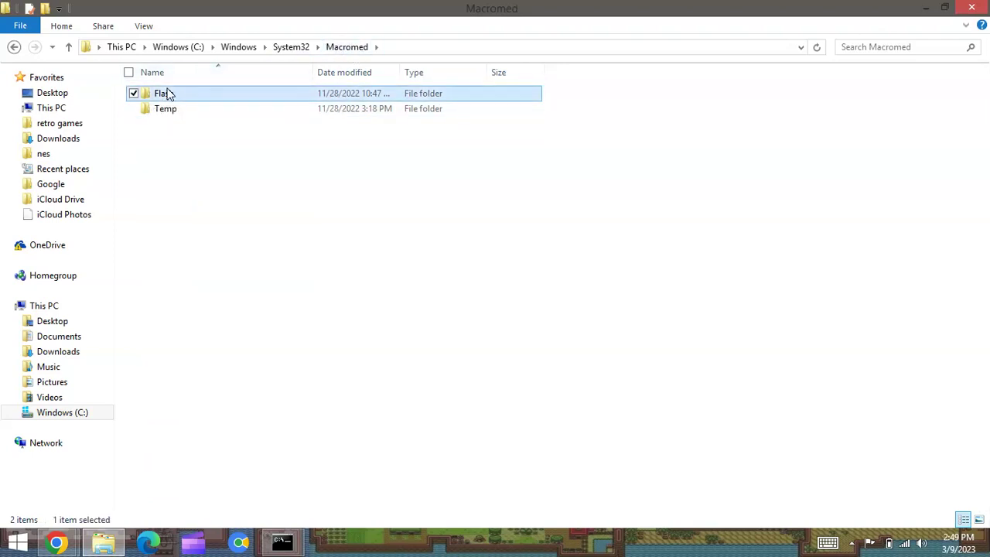
pyautogui.doubleClick(165, 93)
# - Select the eight Flash Player files in the Macromed Flash folder, then switch to Downloads
pyautogui.moveTo(162, 241); pyautogui.dragTo(205, 87)
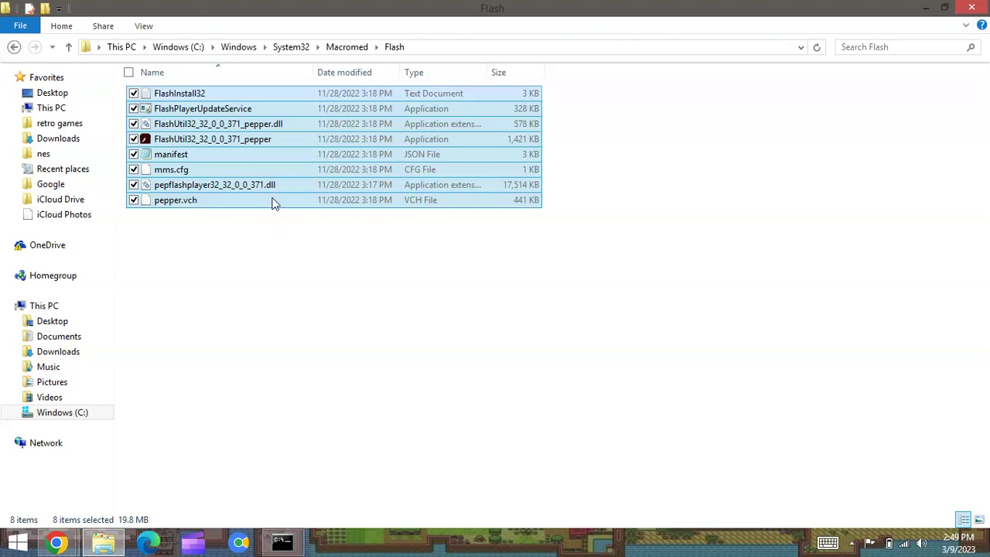
pyautogui.rightClick(267, 157)
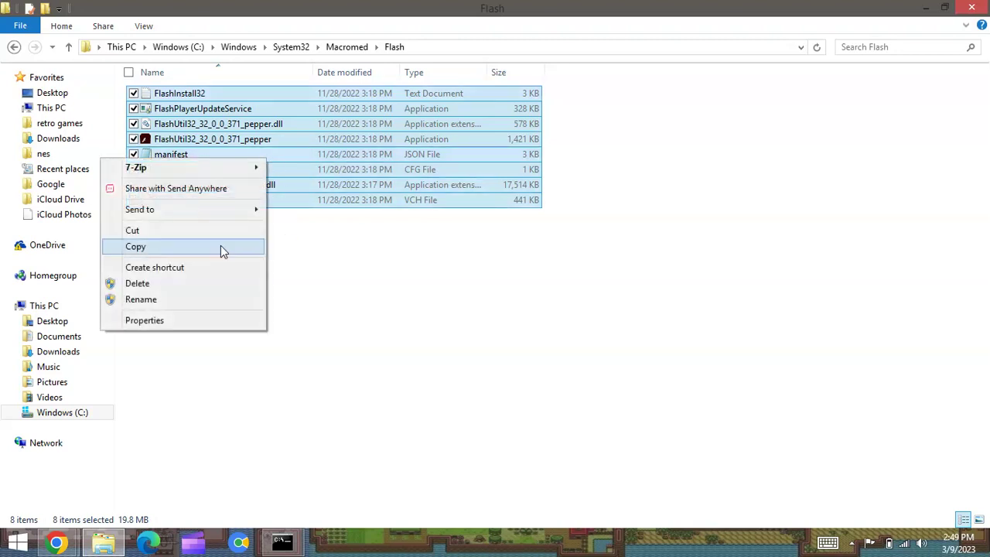
pyautogui.click(404, 252)
pyautogui.moveTo(256, 246); pyautogui.dragTo(241, 83)
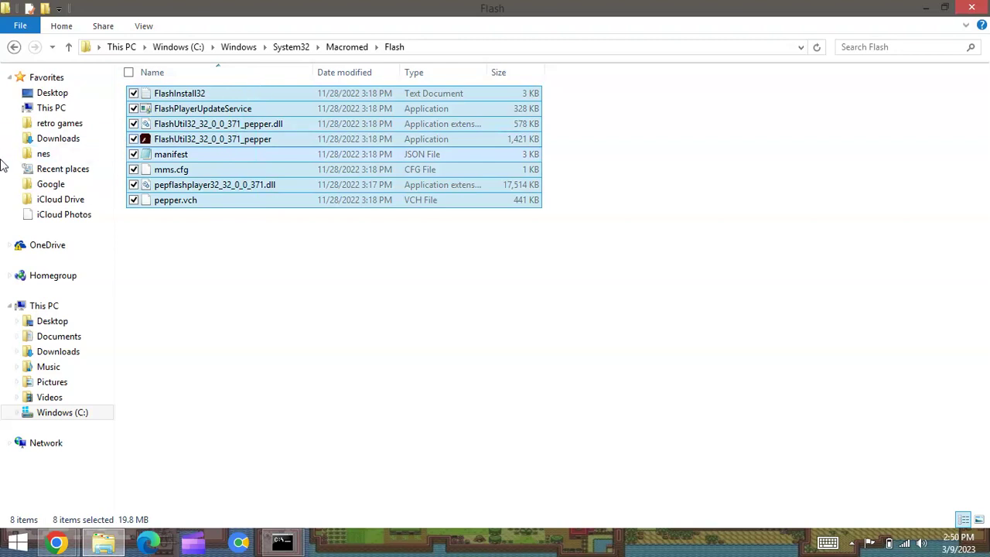
pyautogui.click(68, 353)
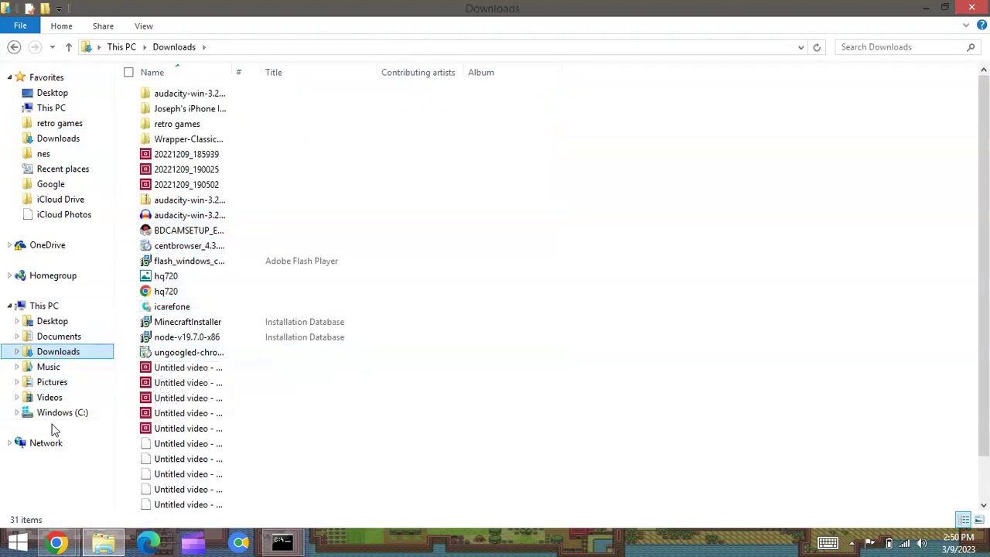
# - Navigate from drive C: through Users and the user's home folder into Wrapper-Offline
pyautogui.click(28, 414)
pyautogui.doubleClick(159, 185)
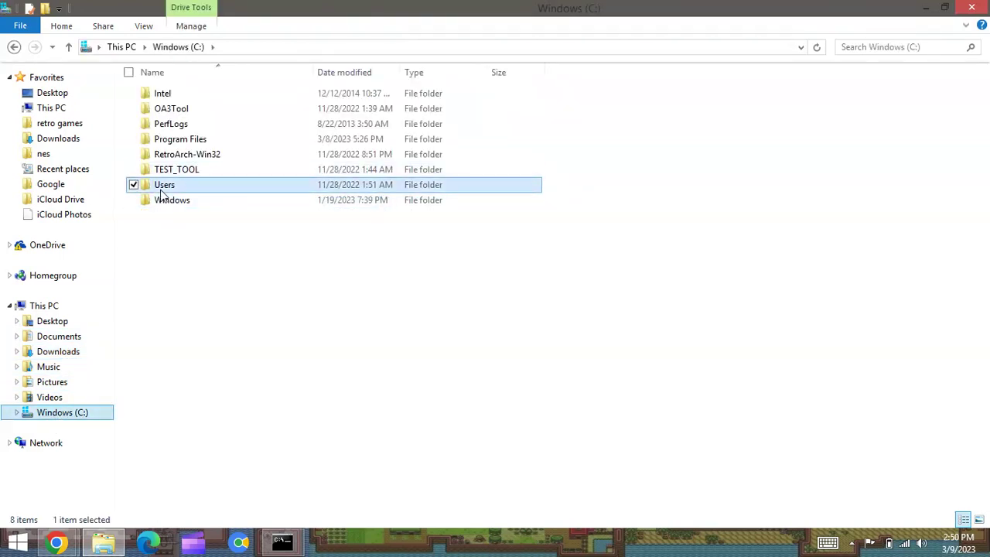
pyautogui.doubleClick(164, 96)
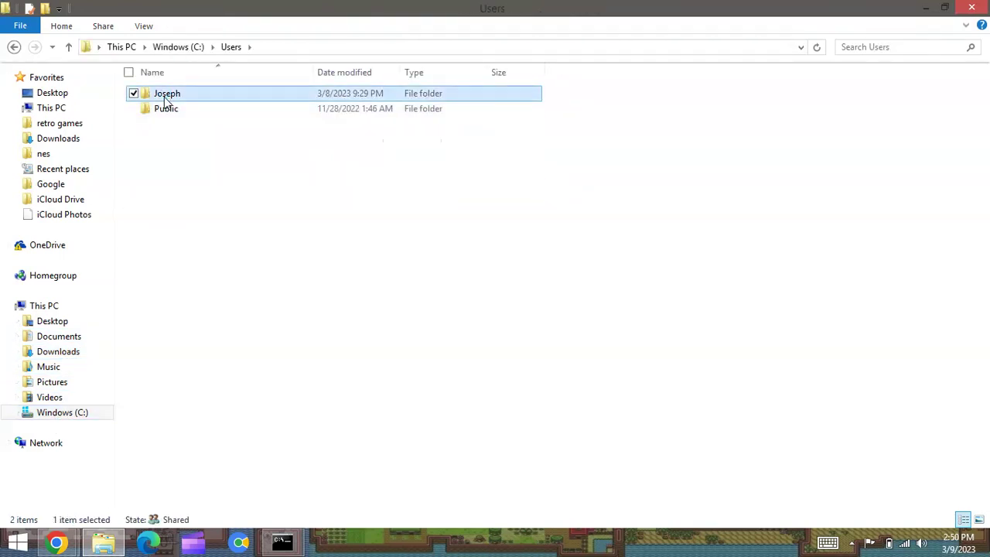
pyautogui.click(179, 299)
pyautogui.doubleClick(181, 308)
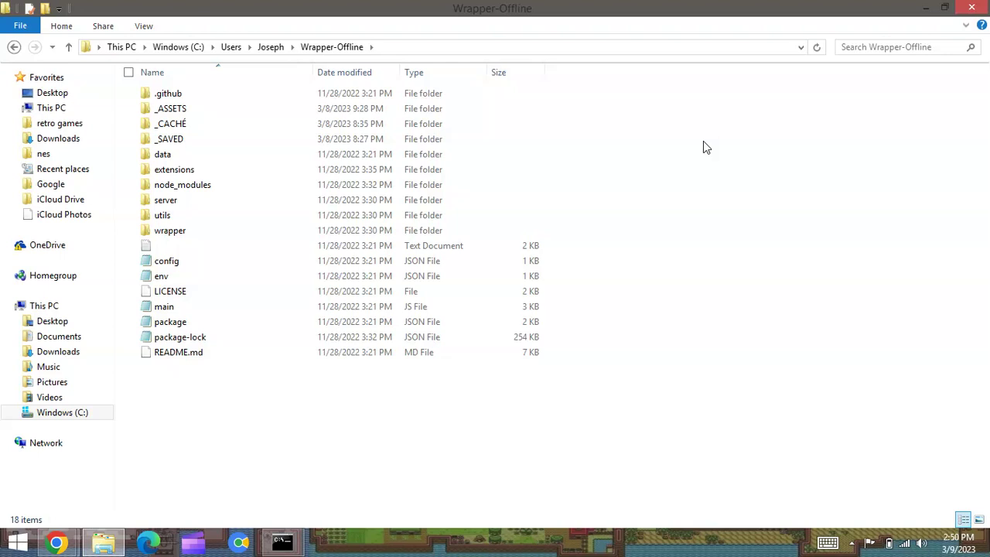
# - Open the extensions folder and select everything except PepperFlashPlayer.plugin and libpepflashplayer.so
pyautogui.click(206, 169)
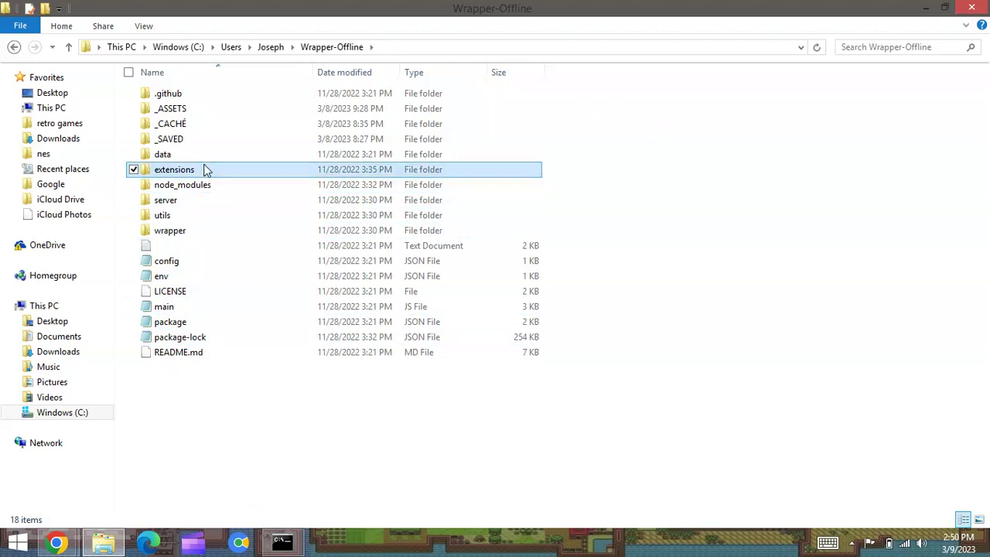
pyautogui.doubleClick(206, 169)
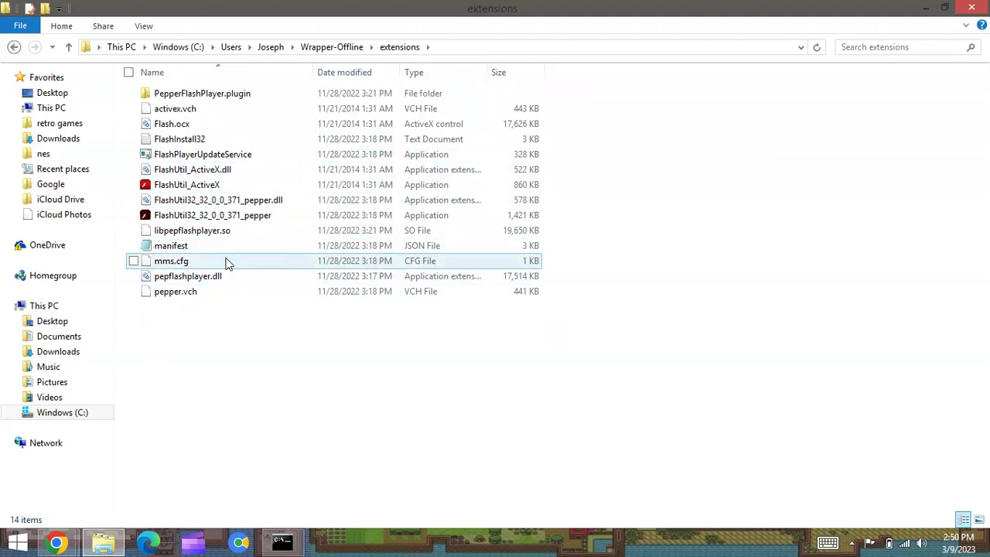
pyautogui.moveTo(183, 314); pyautogui.dragTo(240, 114)
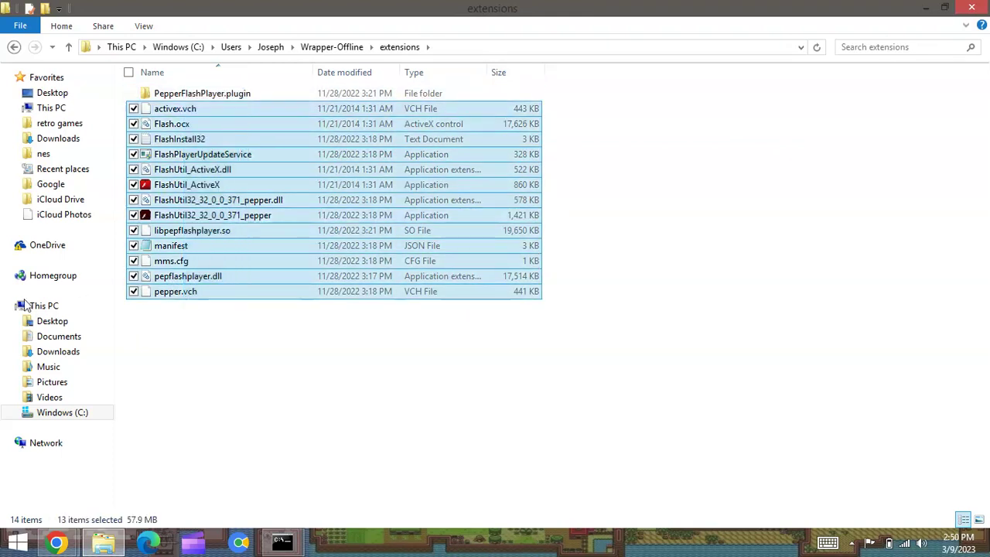
pyautogui.click(135, 231)
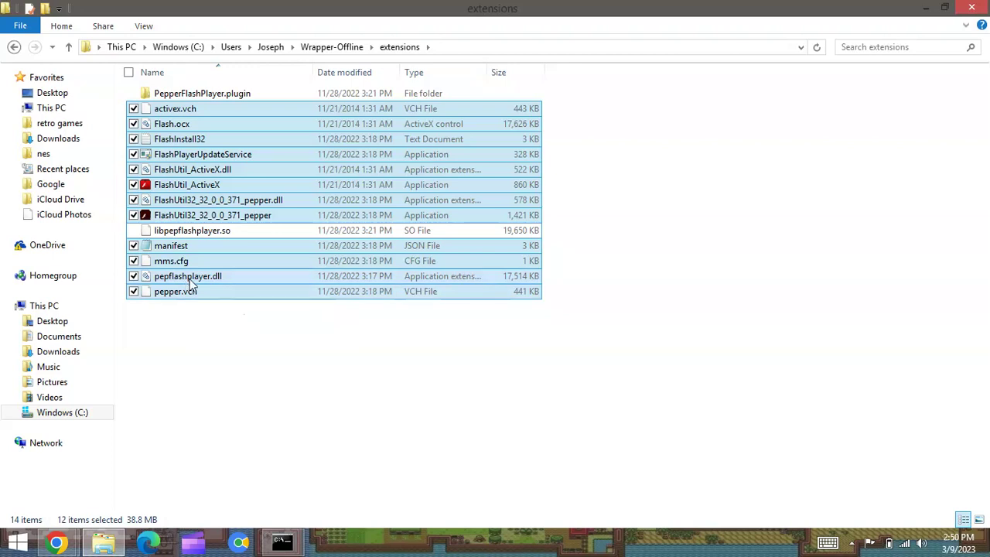
pyautogui.rightClick(191, 285)
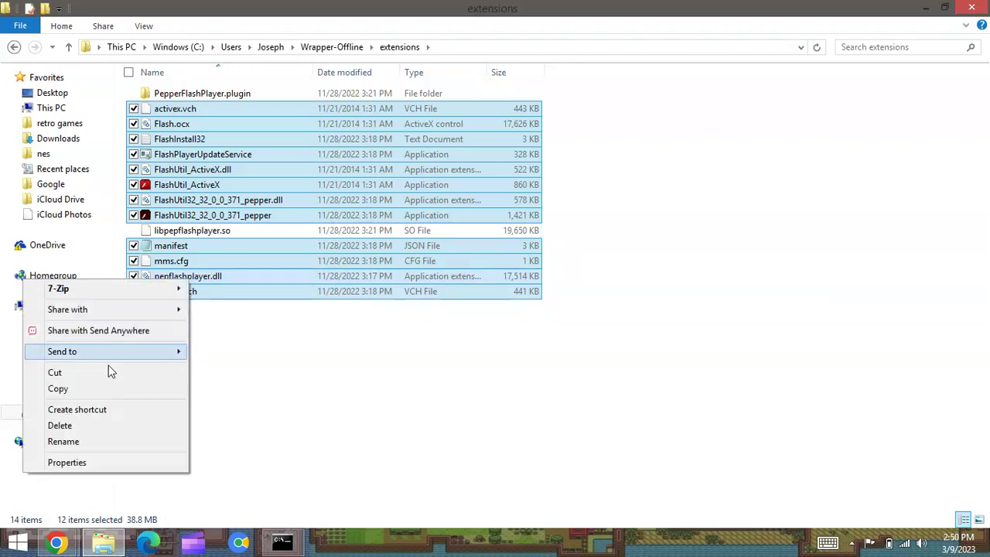
pyautogui.click(270, 389)
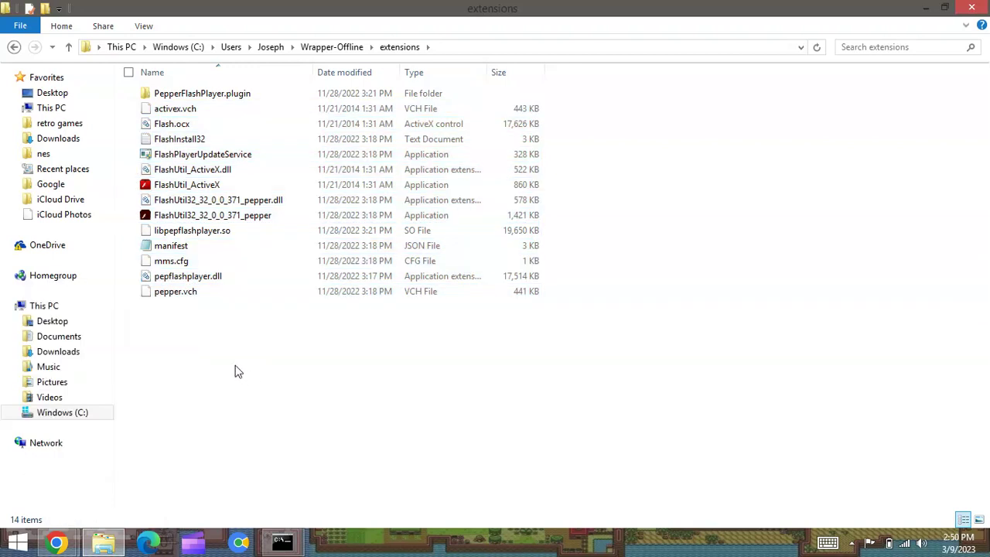
pyautogui.moveTo(210, 338); pyautogui.dragTo(181, 88)
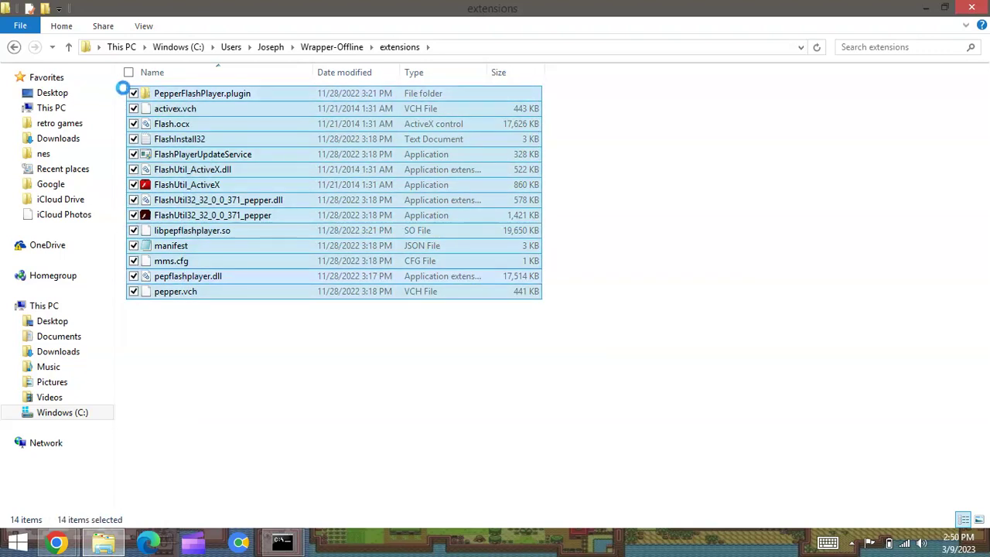
pyautogui.click(134, 93)
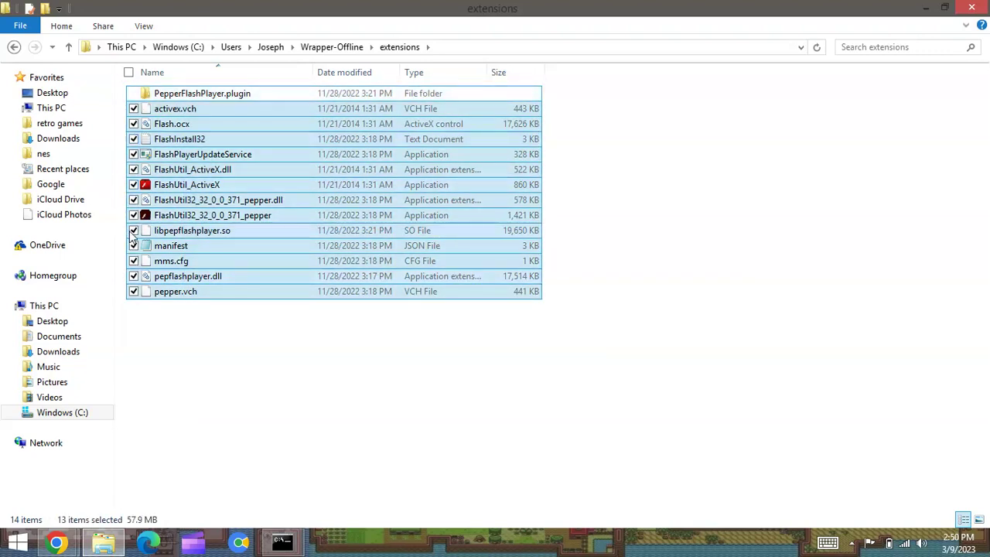
pyautogui.click(133, 231)
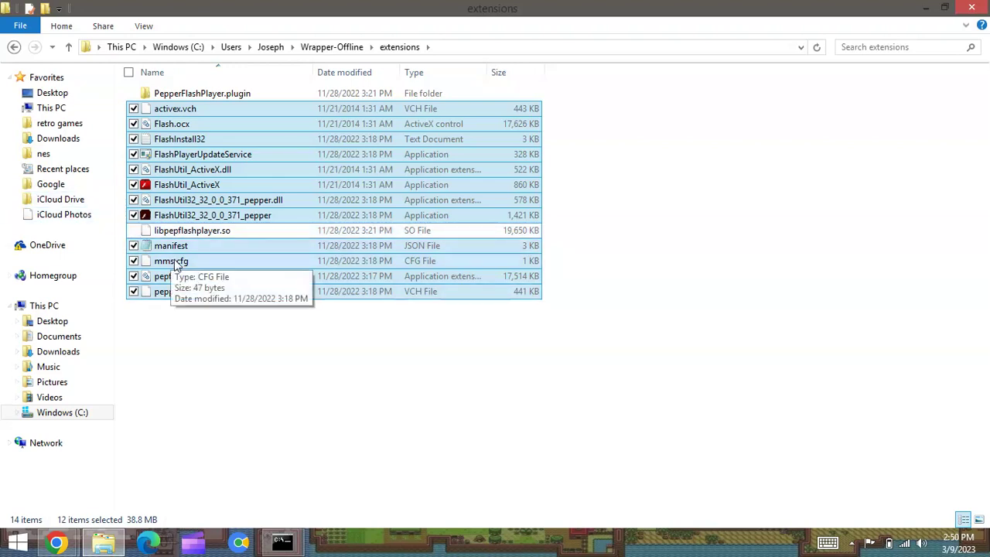
# - Permanently delete the 12 selected files with Shift+Delete, confirming on the second attempt
pyautogui.hotkey('shift', 'Delete')
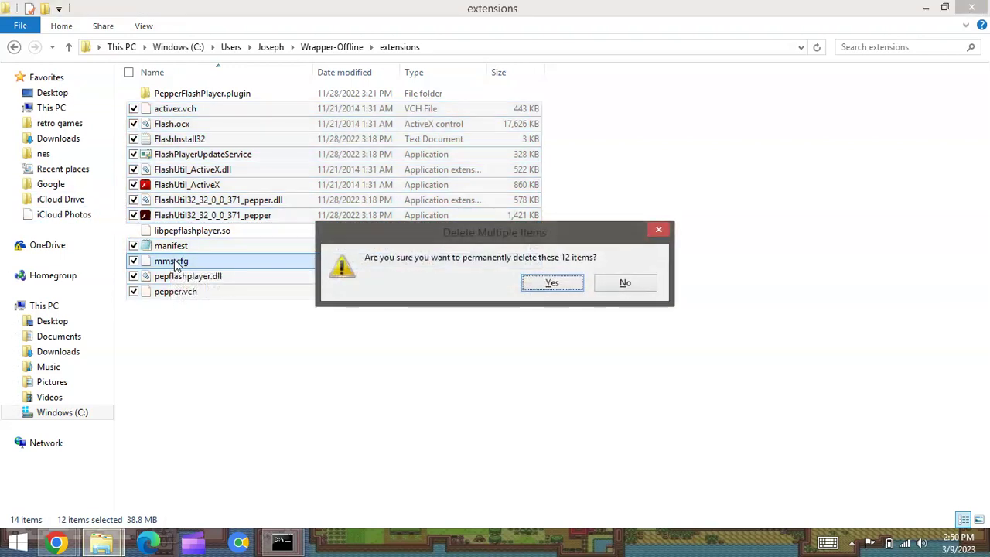
pyautogui.click(624, 288)
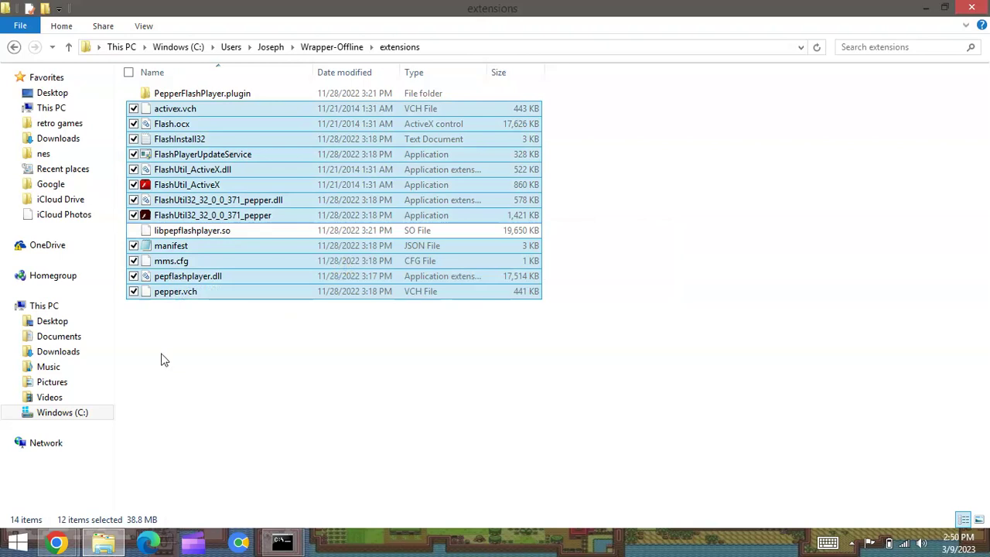
pyautogui.hotkey('shift', 'Delete')
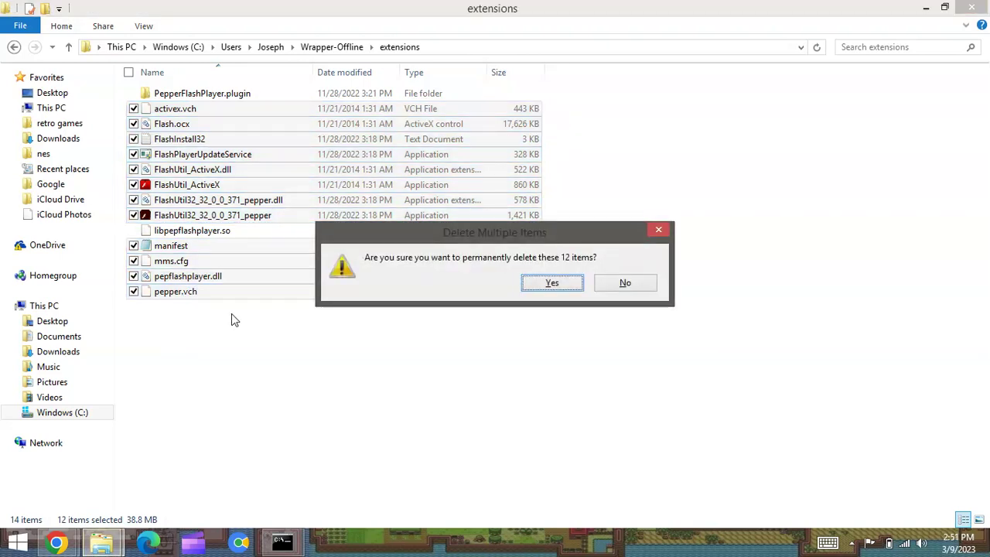
pyautogui.click(541, 288)
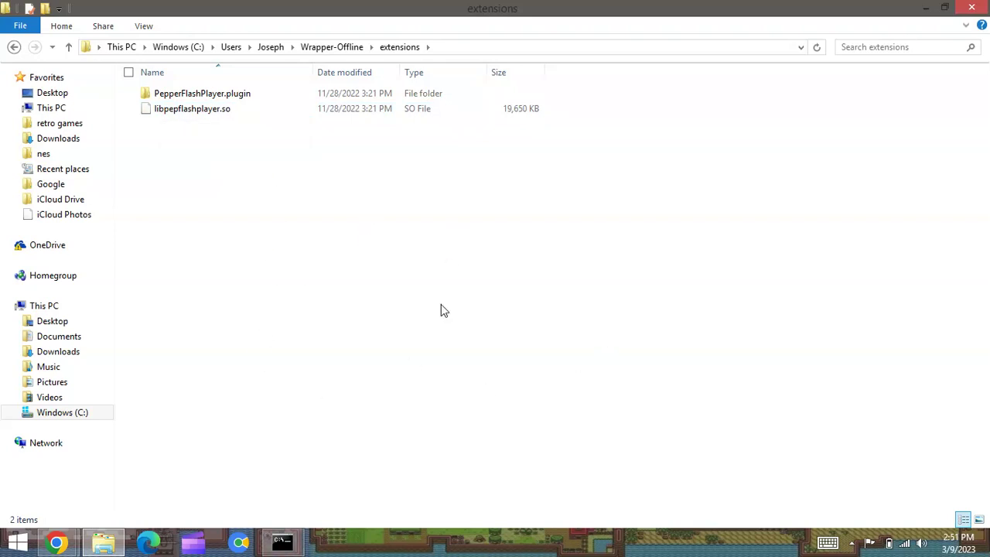
# - Paste the eight copied Flash Player files into the extensions folder
pyautogui.rightClick(411, 304)
pyautogui.click(408, 301)
pyautogui.click(185, 395)
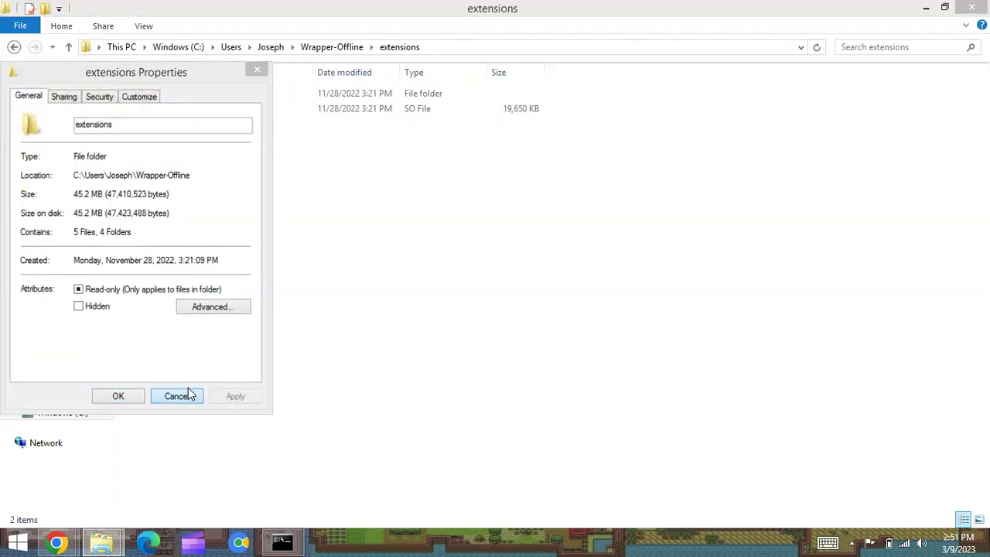
pyautogui.rightClick(386, 316)
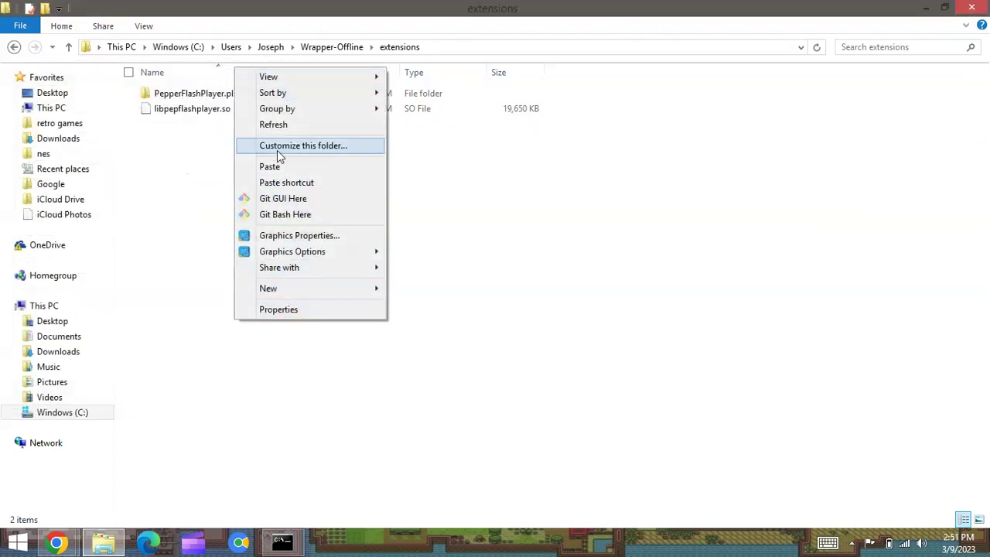
pyautogui.click(369, 372)
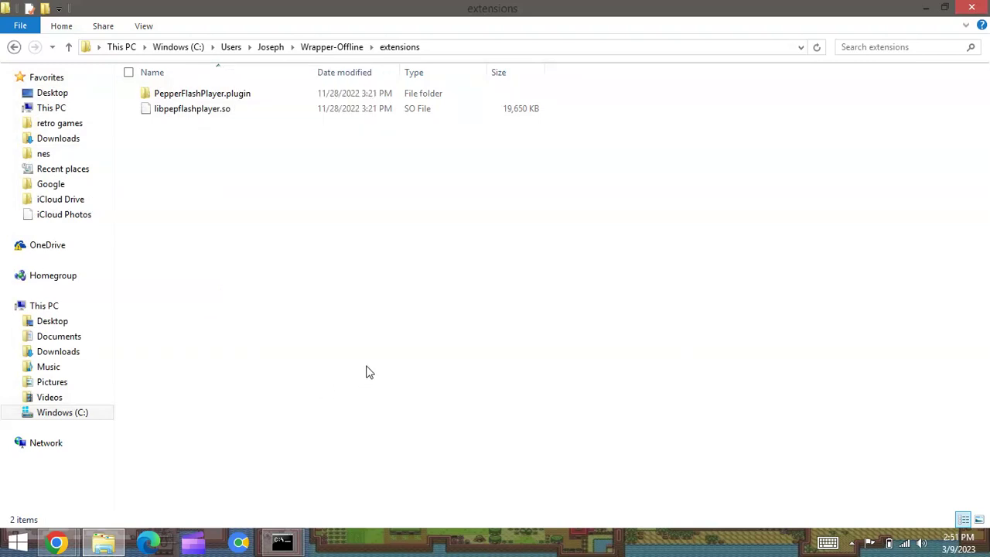
pyautogui.hotkey('ctrl', 'v')
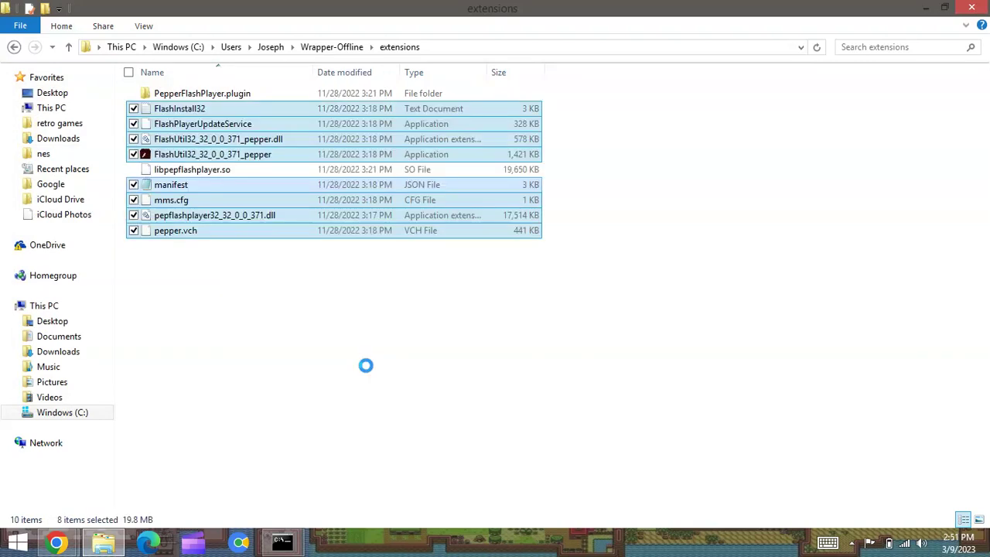
# - Rename pepflashplayer32_32_0_0_371.dll to pepflashplayer.dll
pyautogui.click(369, 372)
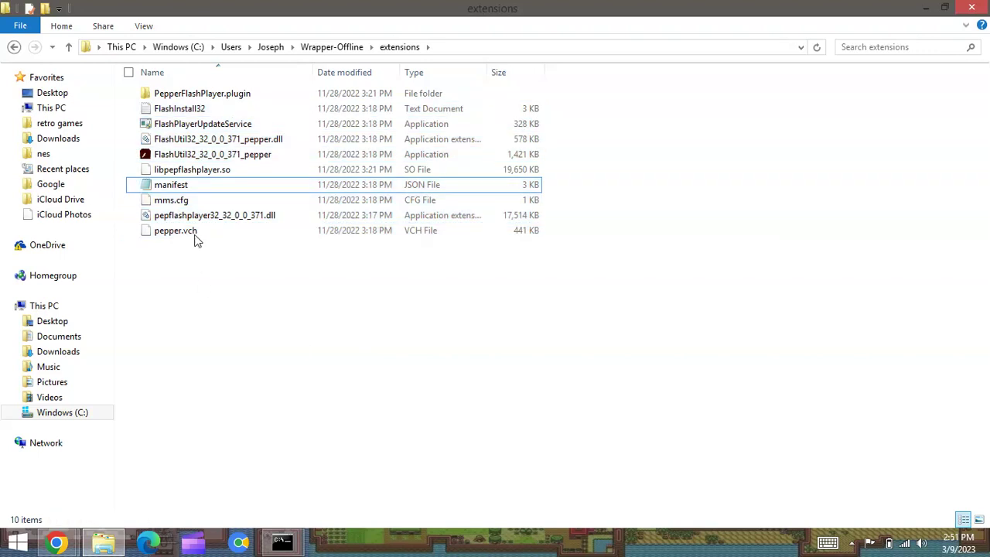
pyautogui.click(194, 216)
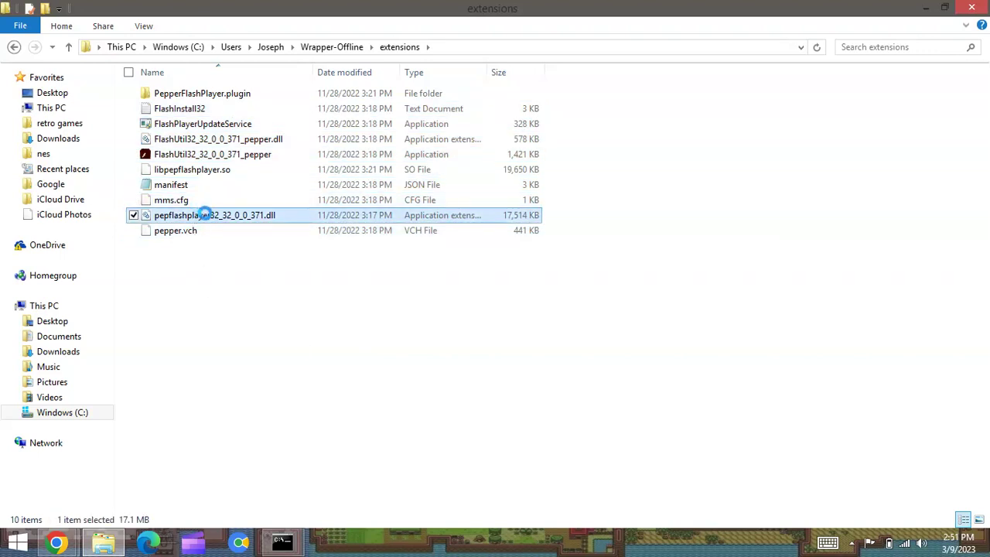
pyautogui.rightClick(205, 218)
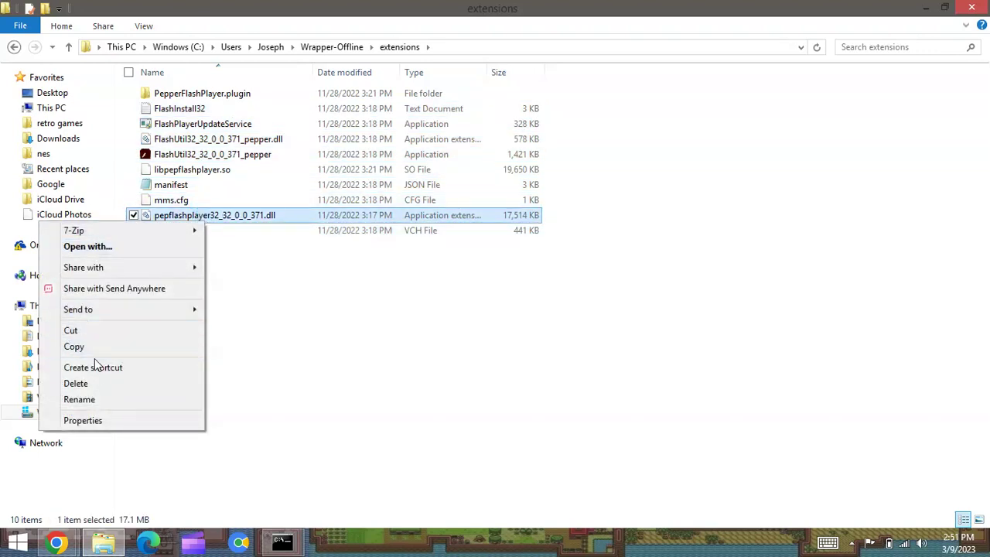
pyautogui.click(93, 399)
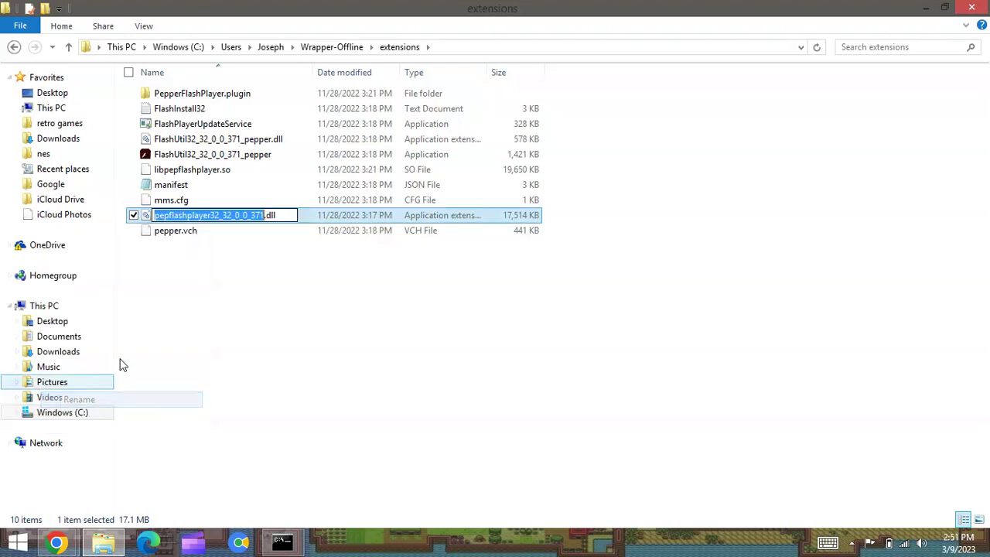
pyautogui.click(208, 215)
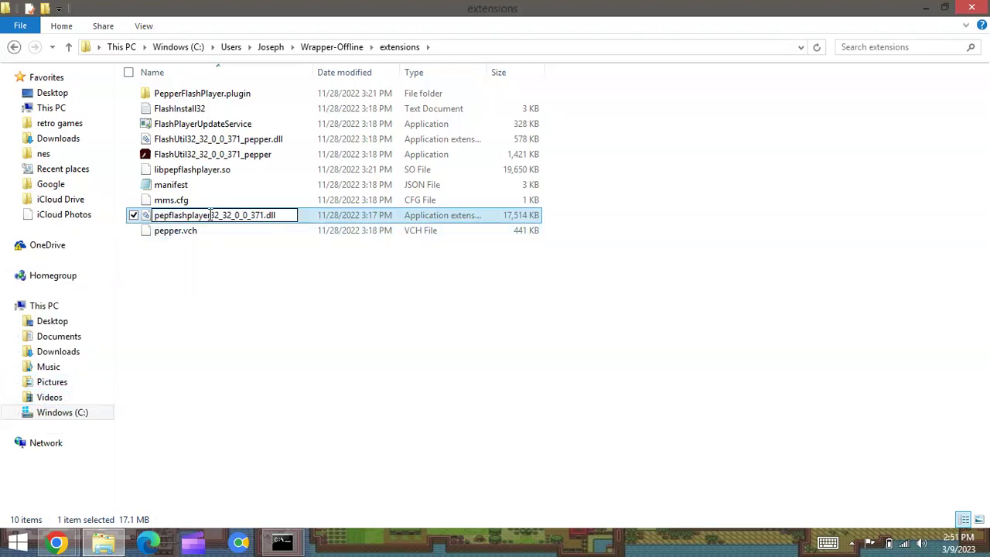
pyautogui.moveTo(208, 215); pyautogui.dragTo(266, 217)
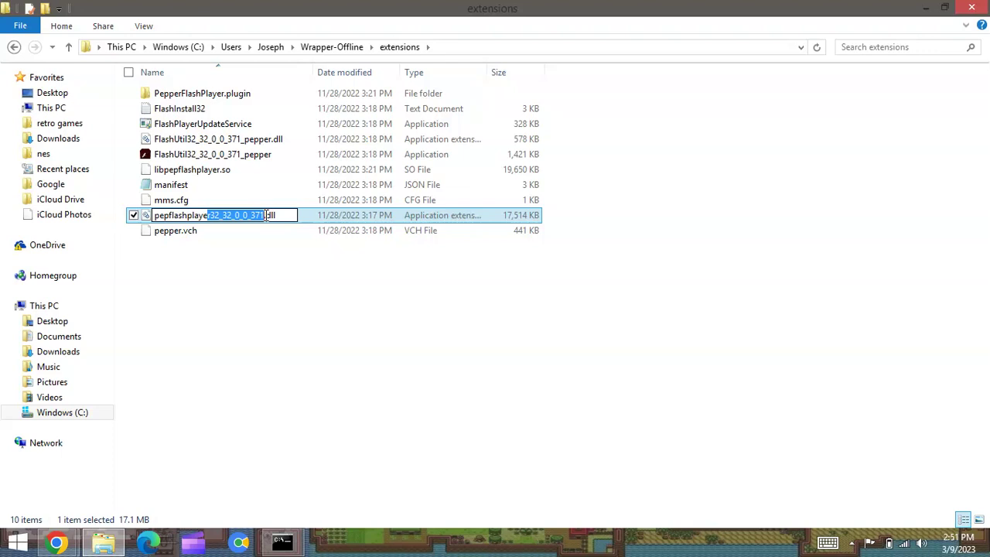
pyautogui.press('BackSpace')
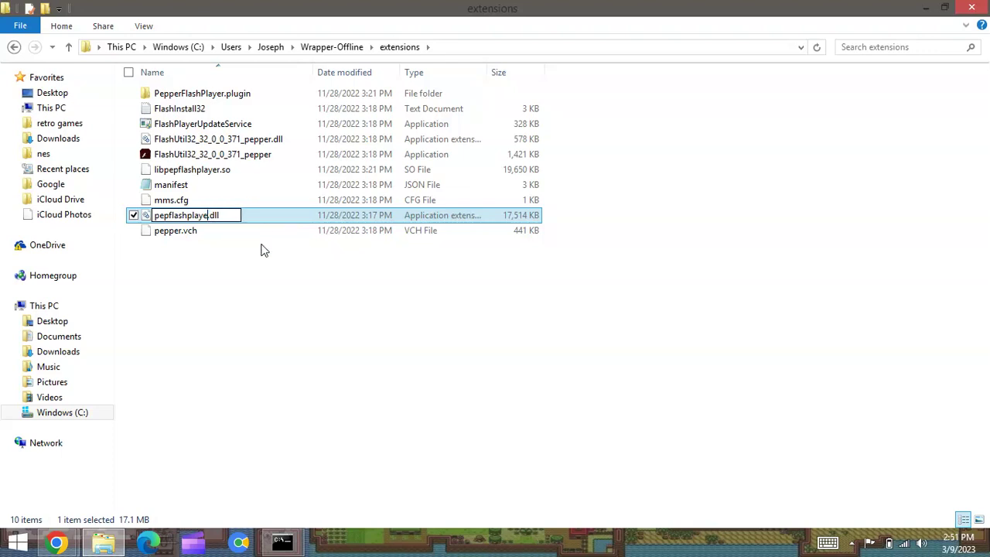
pyautogui.write('r')
pyautogui.press('Return')
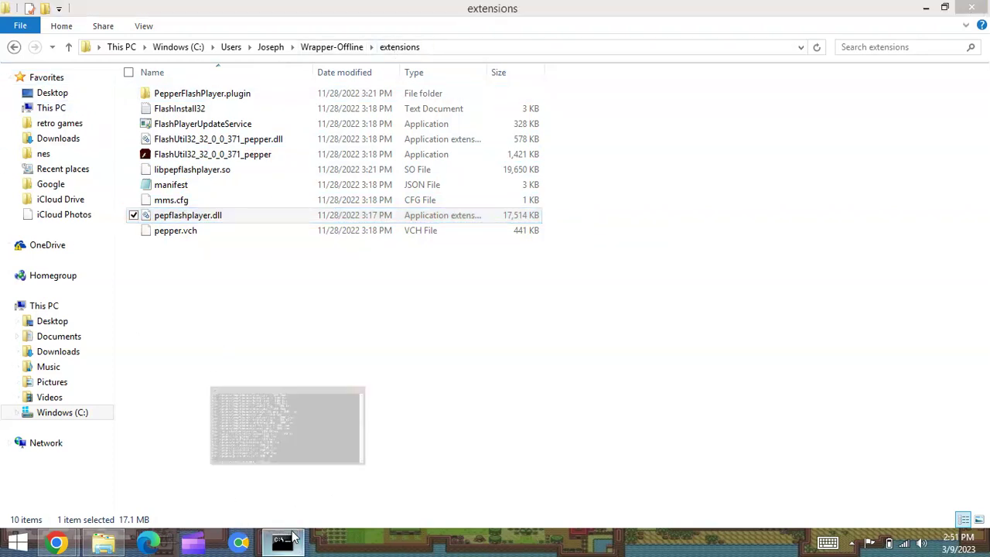
# - Run npm start in Command Prompt to relaunch the Wrapper: Offline server
pyautogui.click(289, 425)
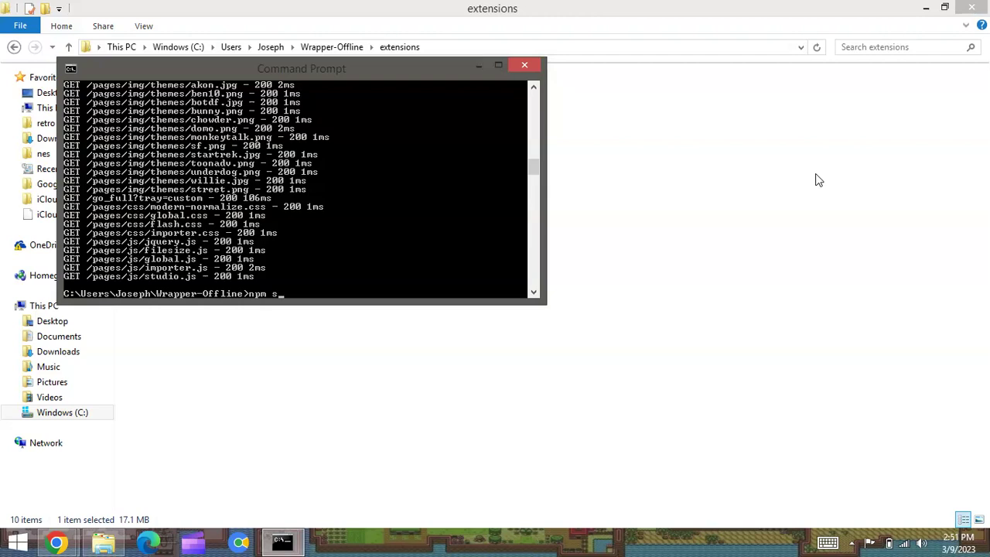
pyautogui.press('Return')
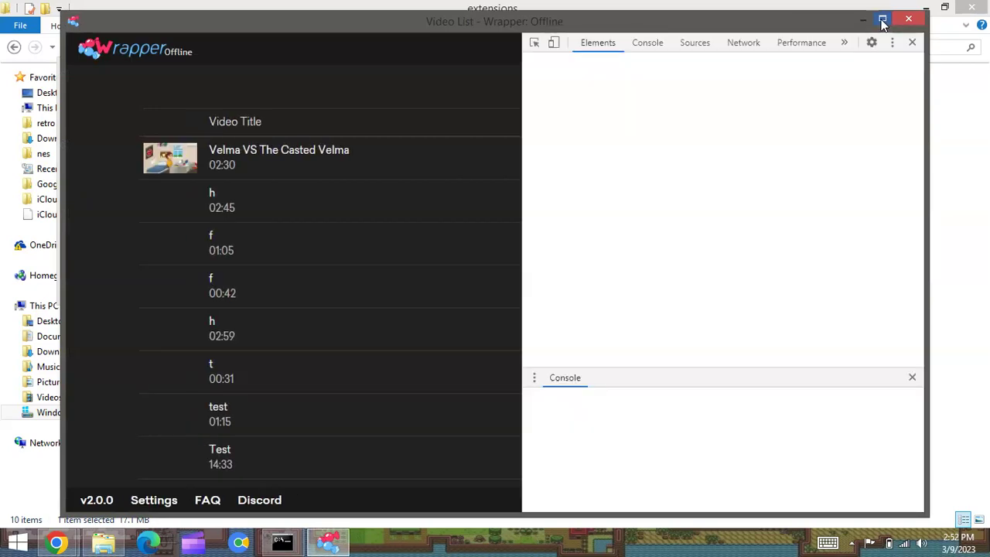
# - Maximize Wrapper: Offline, start a new video, and open the Start screen while the editor loads
pyautogui.click(883, 21)
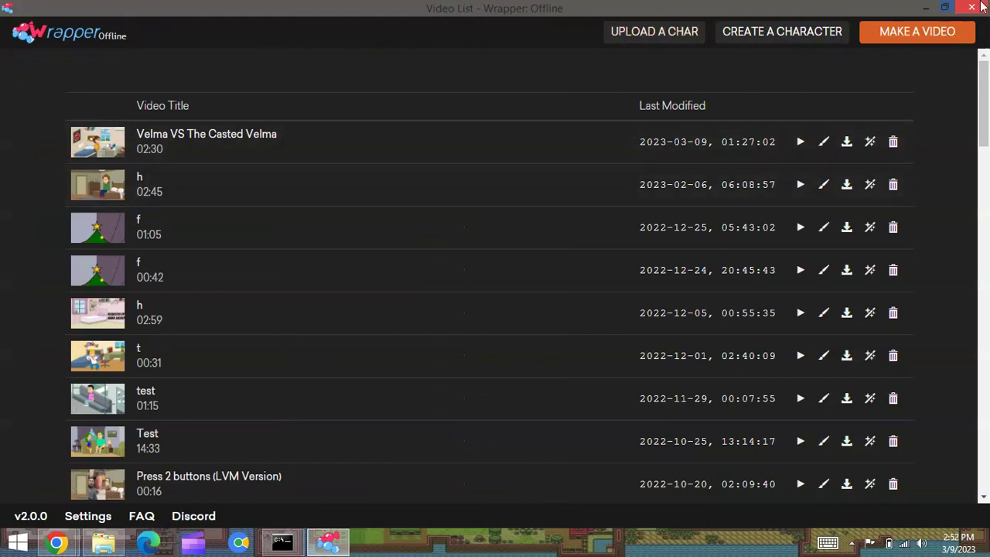
pyautogui.click(902, 39)
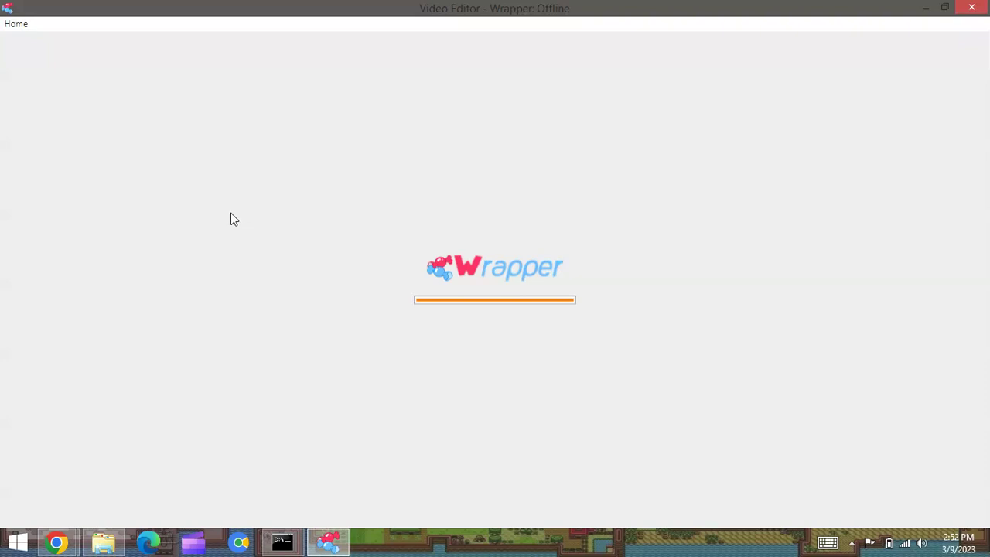
pyautogui.click(17, 541)
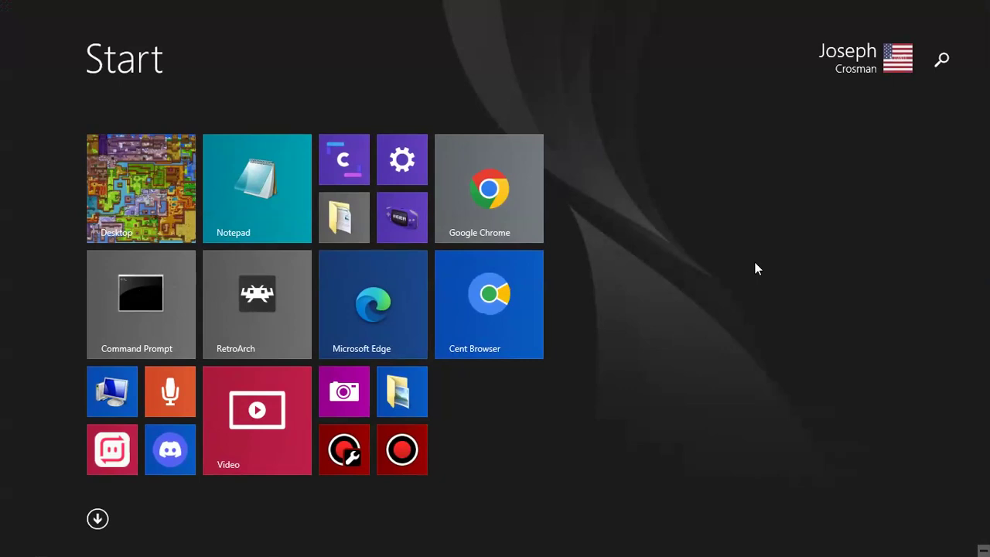
# - Search 'sy' to open the System page, then shrink it and place it beside the editor
pyautogui.write('s')
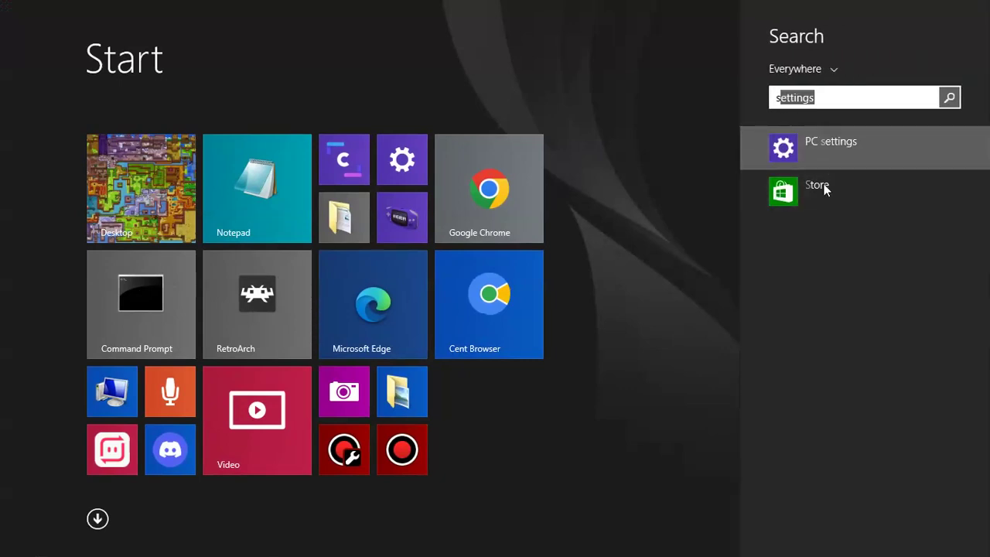
pyautogui.write('y')
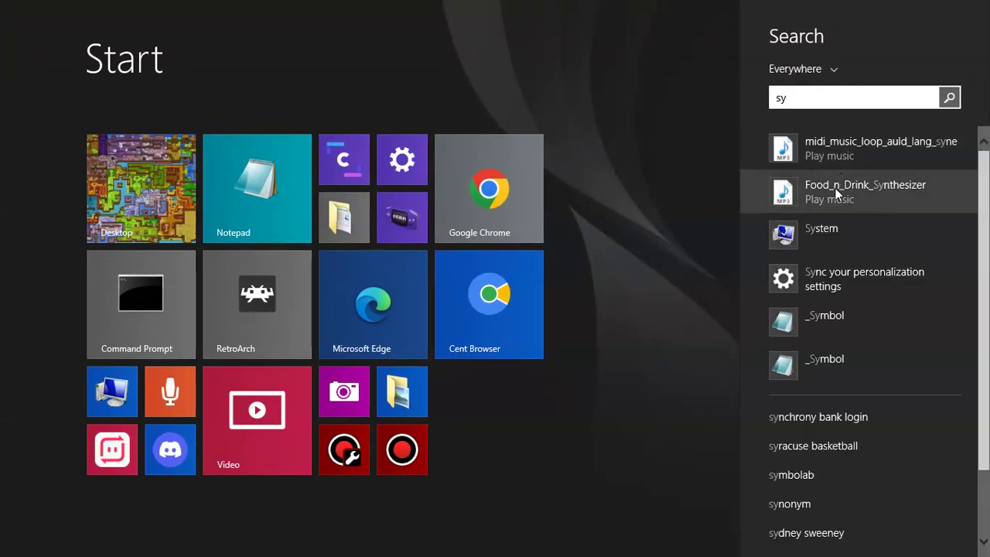
pyautogui.click(823, 239)
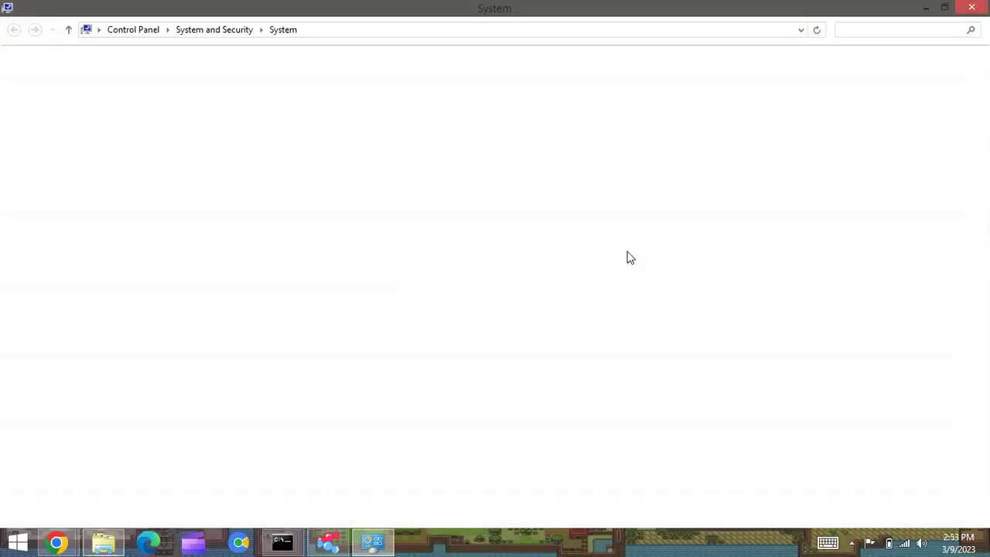
pyautogui.click(945, 7)
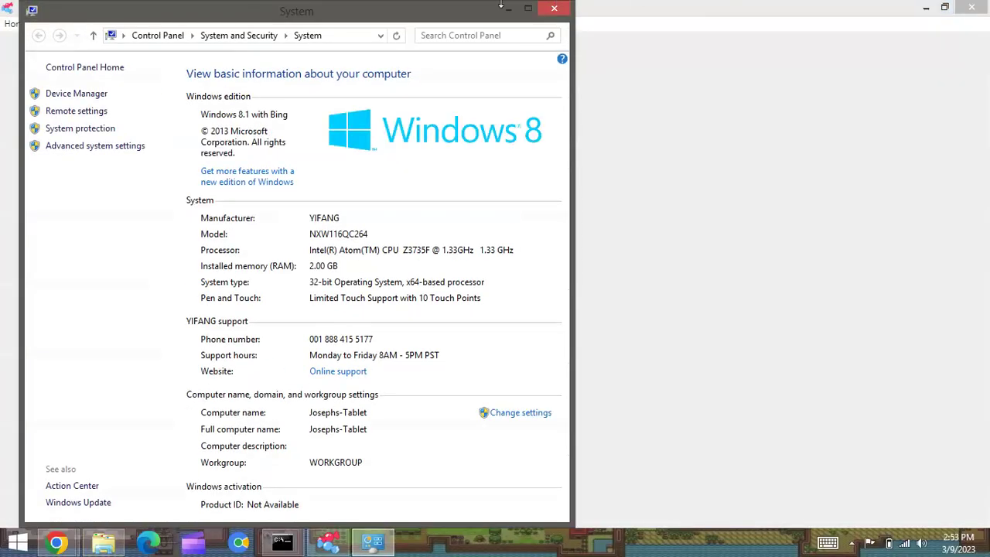
pyautogui.moveTo(406, 6); pyautogui.dragTo(989, 43)
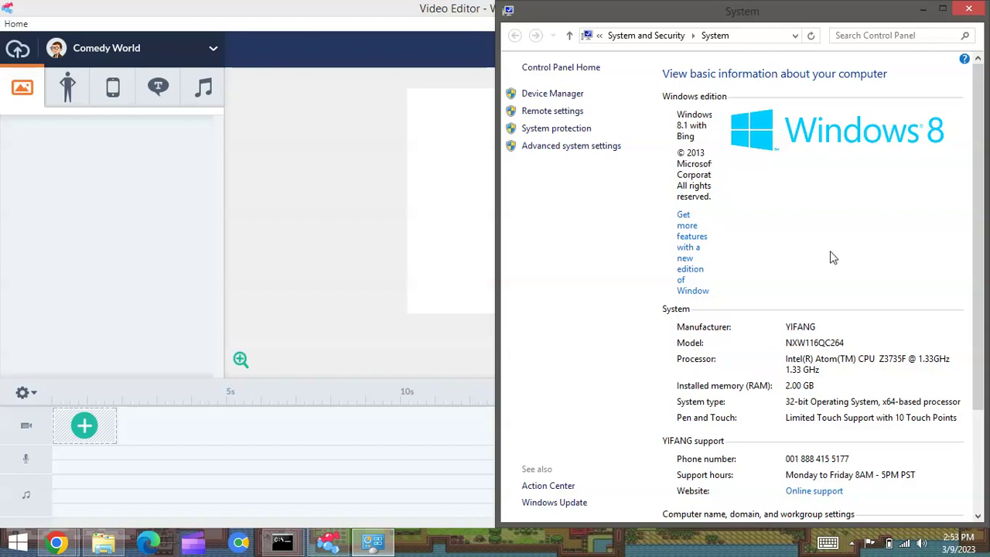
# - Close the System window, show the bedroom scene's character list, then minimize the editor
pyautogui.scroll(-3, 834, 263)
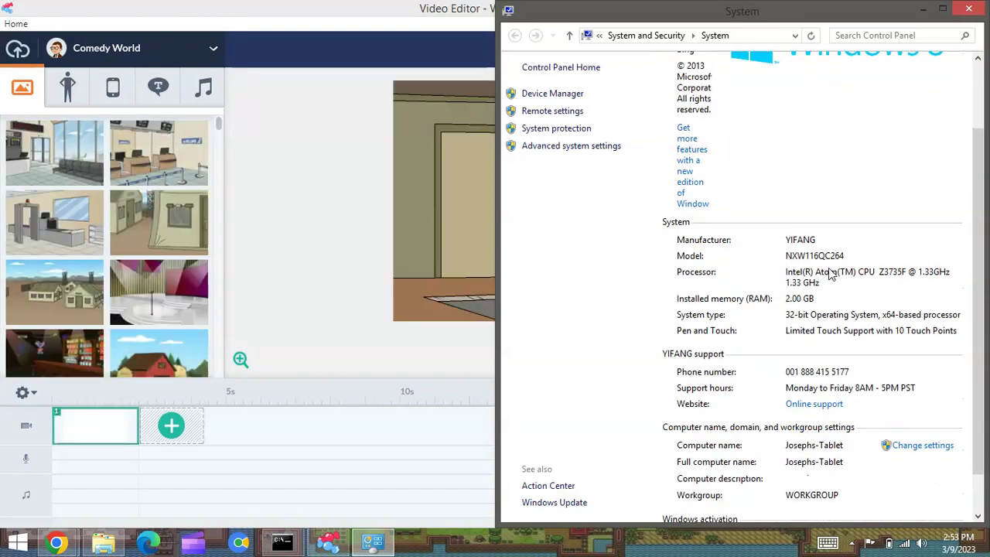
pyautogui.scroll(-1, 836, 290)
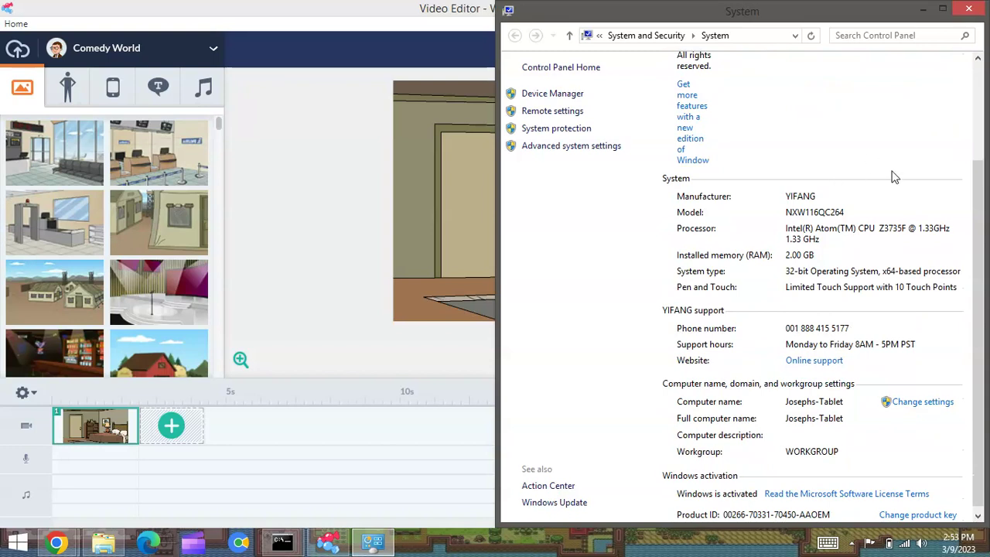
pyautogui.click(968, 11)
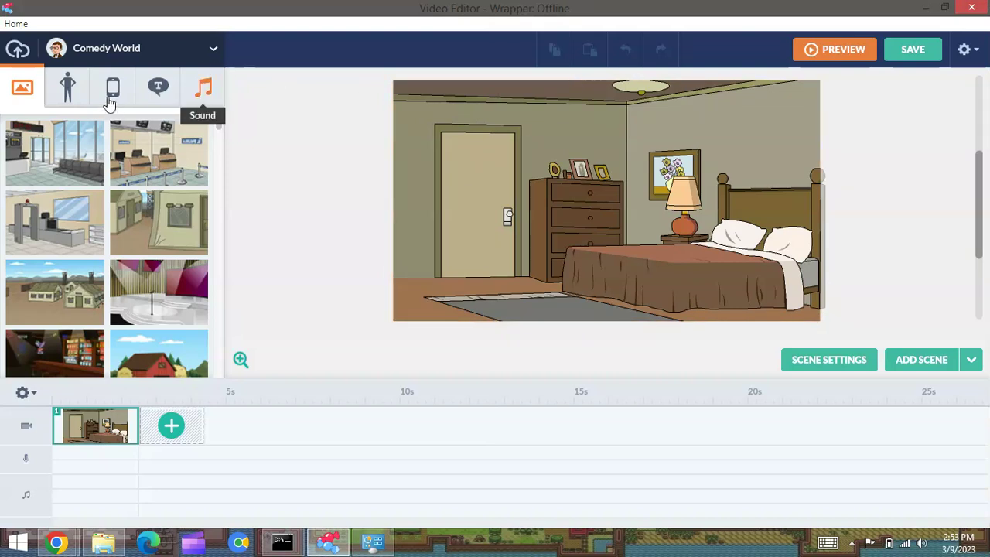
pyautogui.click(77, 90)
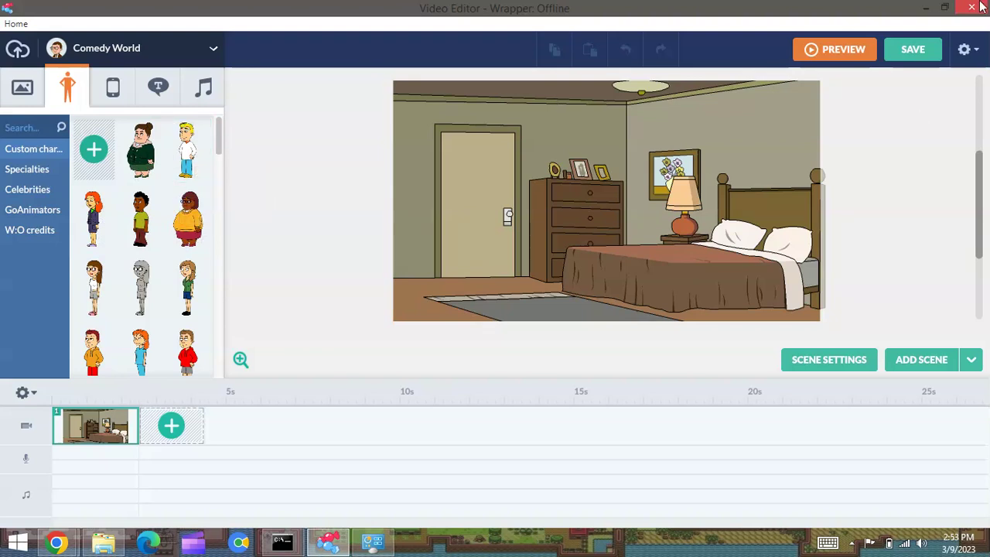
pyautogui.click(926, 9)
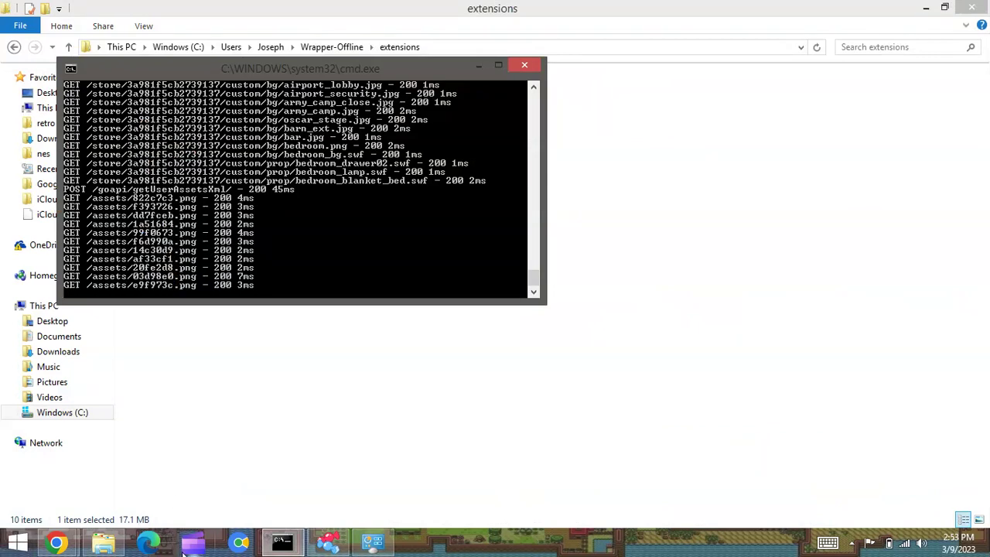
# - Minimize the video editor, Command Prompt and File Explorer to reveal the desktop
pyautogui.click(328, 542)
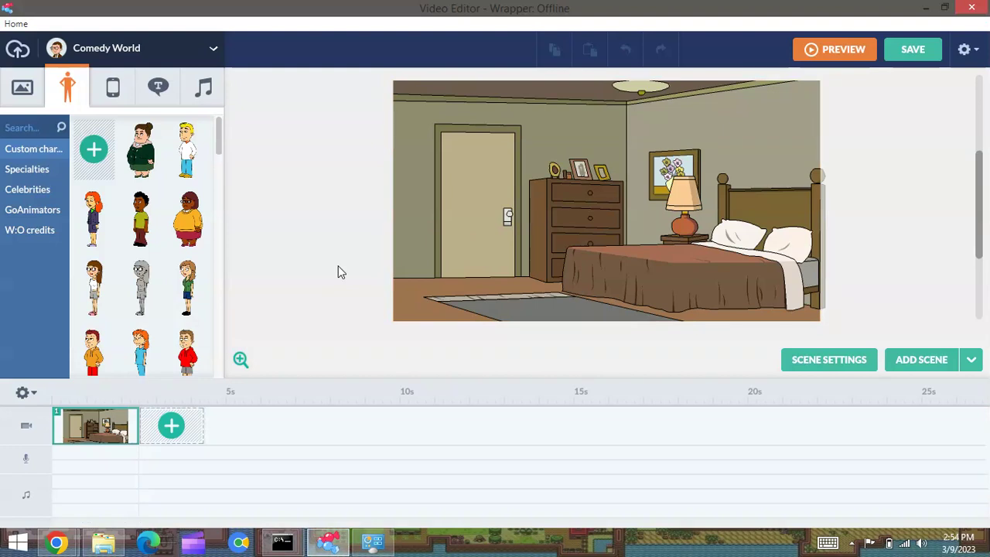
pyautogui.click(928, 8)
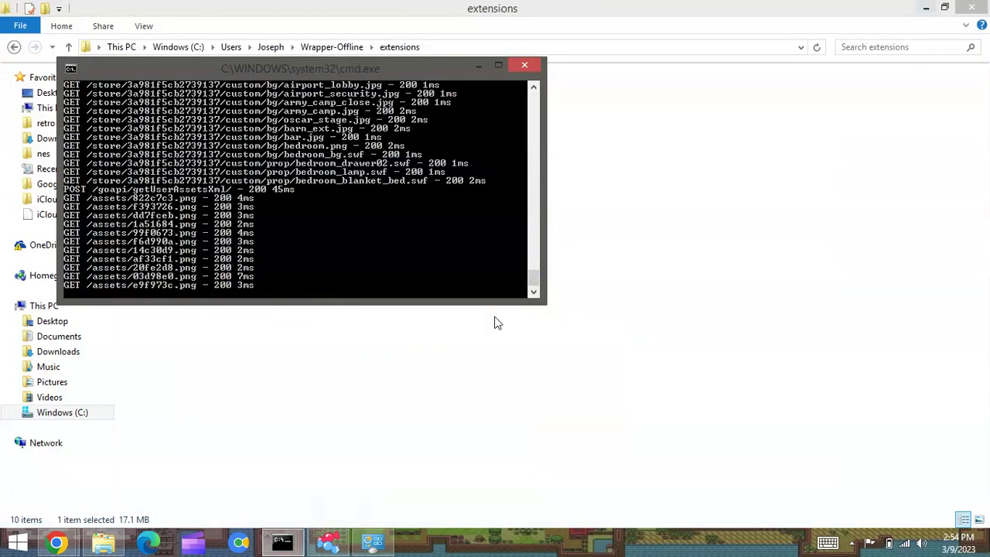
pyautogui.doubleClick(468, 78)
pyautogui.click(424, 6)
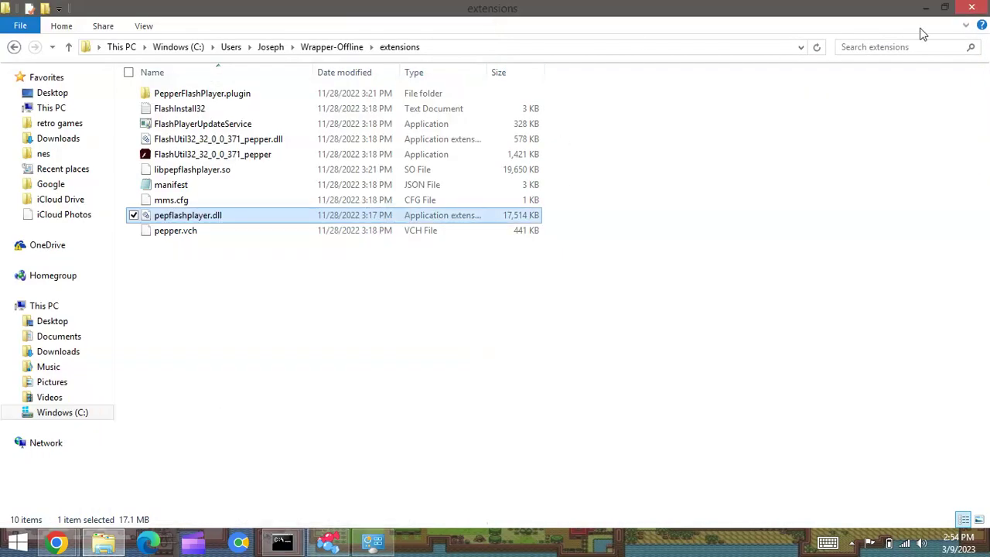
pyautogui.click(926, 7)
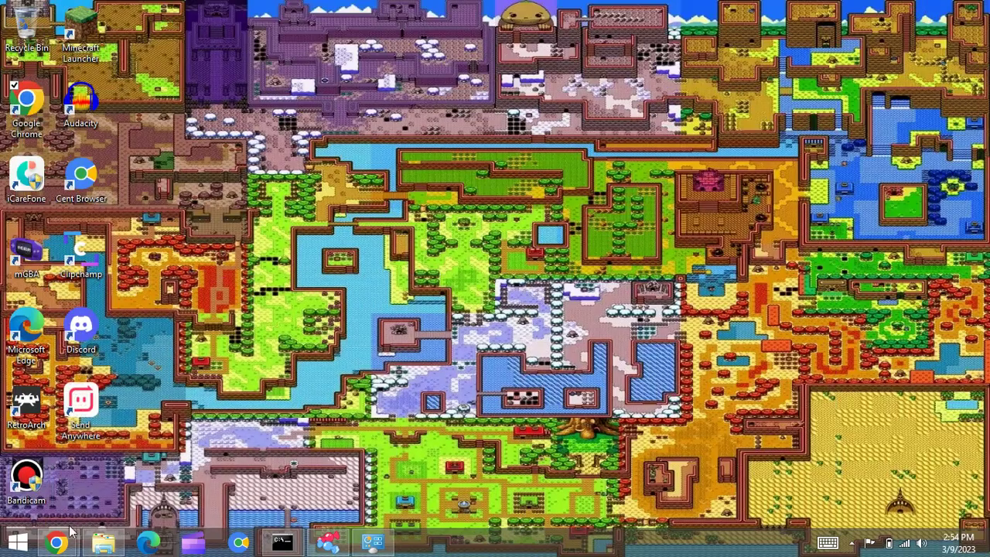